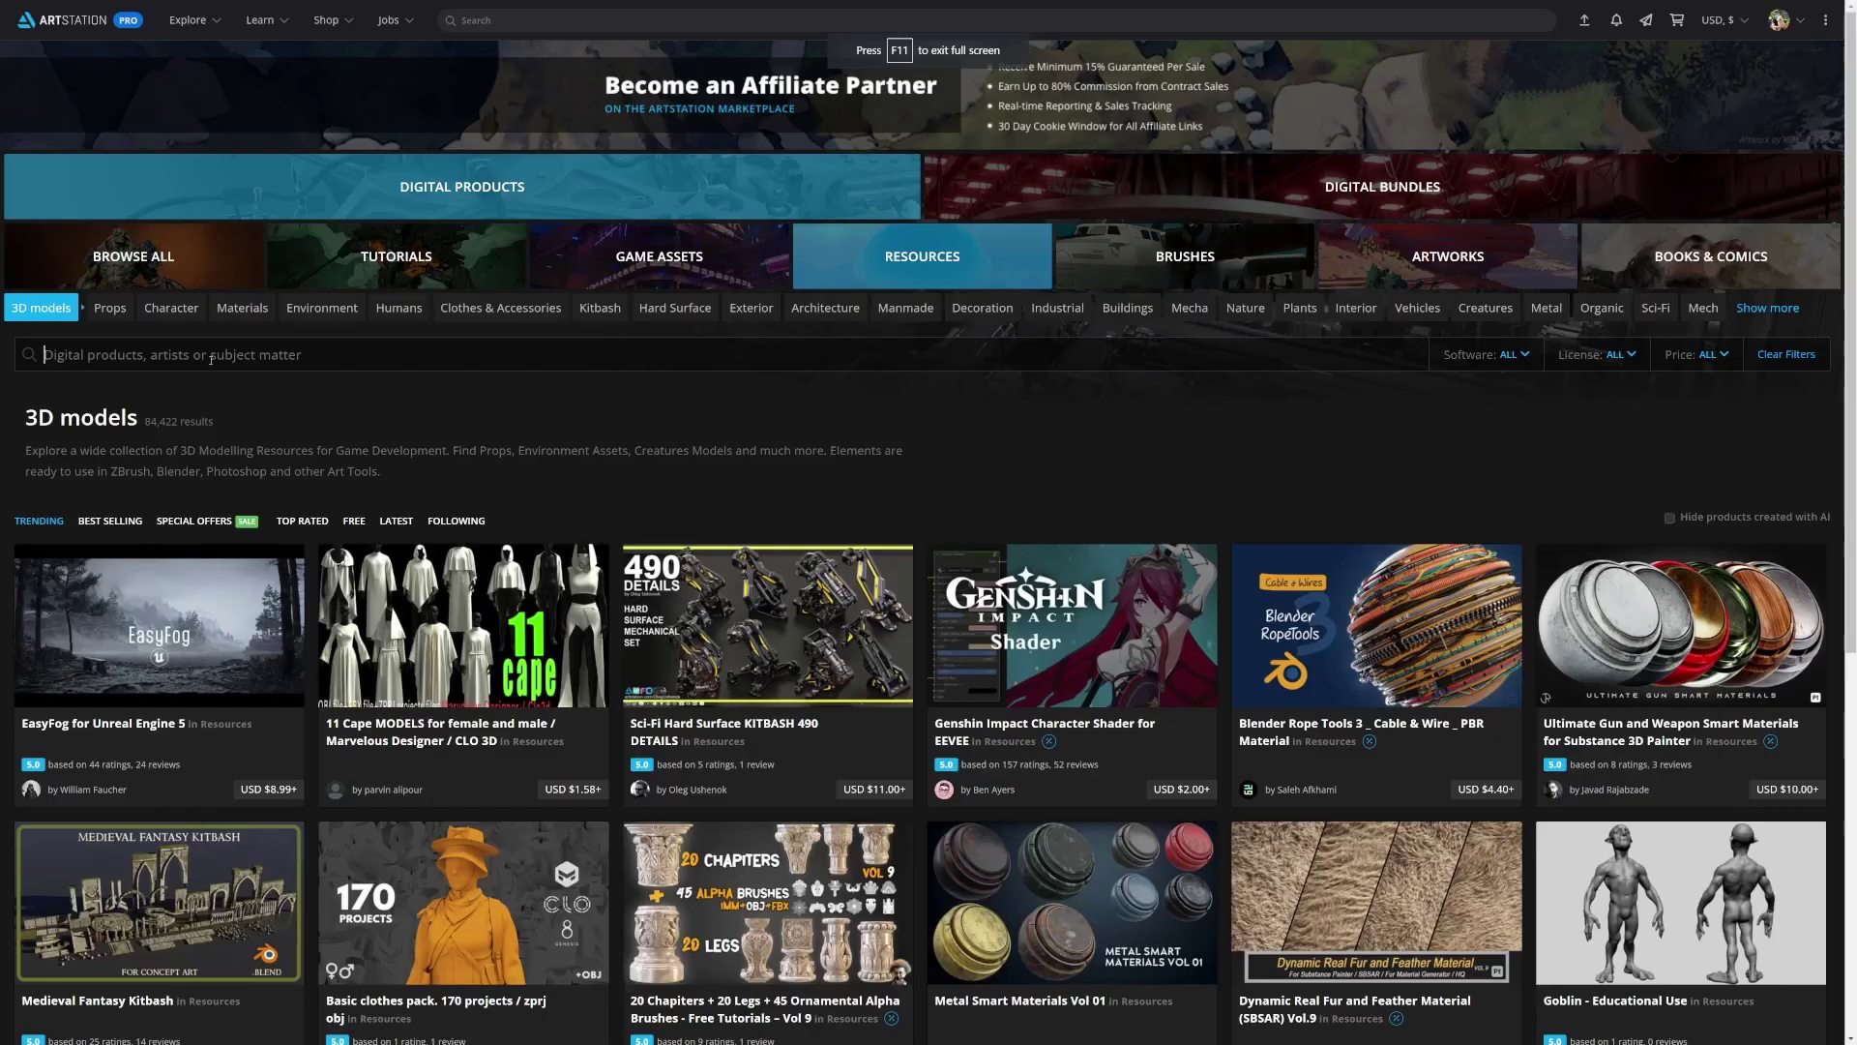
Enter 'styluzed base mesh' in the ArtStation 3D models search field.
{"action": "type", "text": "styluzed base mesh"}
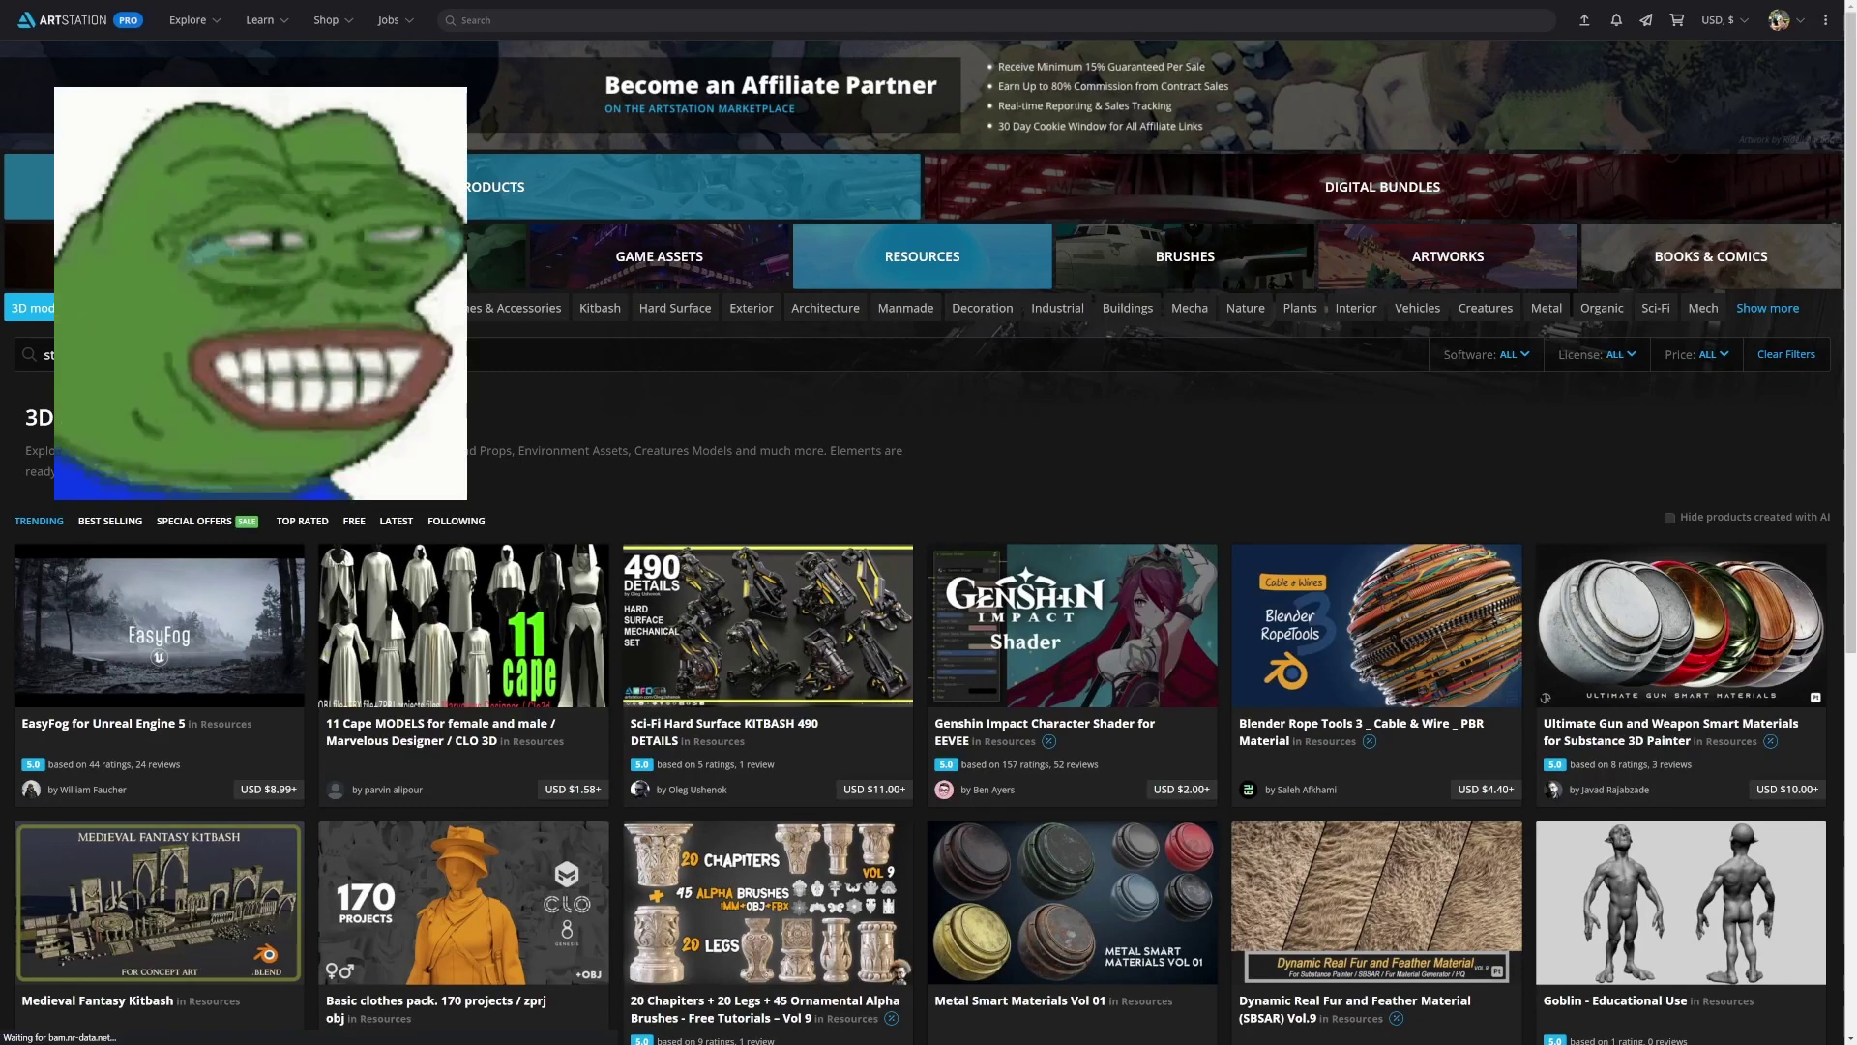
Run the stylized base mesh search and scroll through the results.
{"action": "key", "text": "Return"}
{"action": "scroll", "coordinate": [679, 509], "scroll_direction": "down", "scroll_amount": 3}
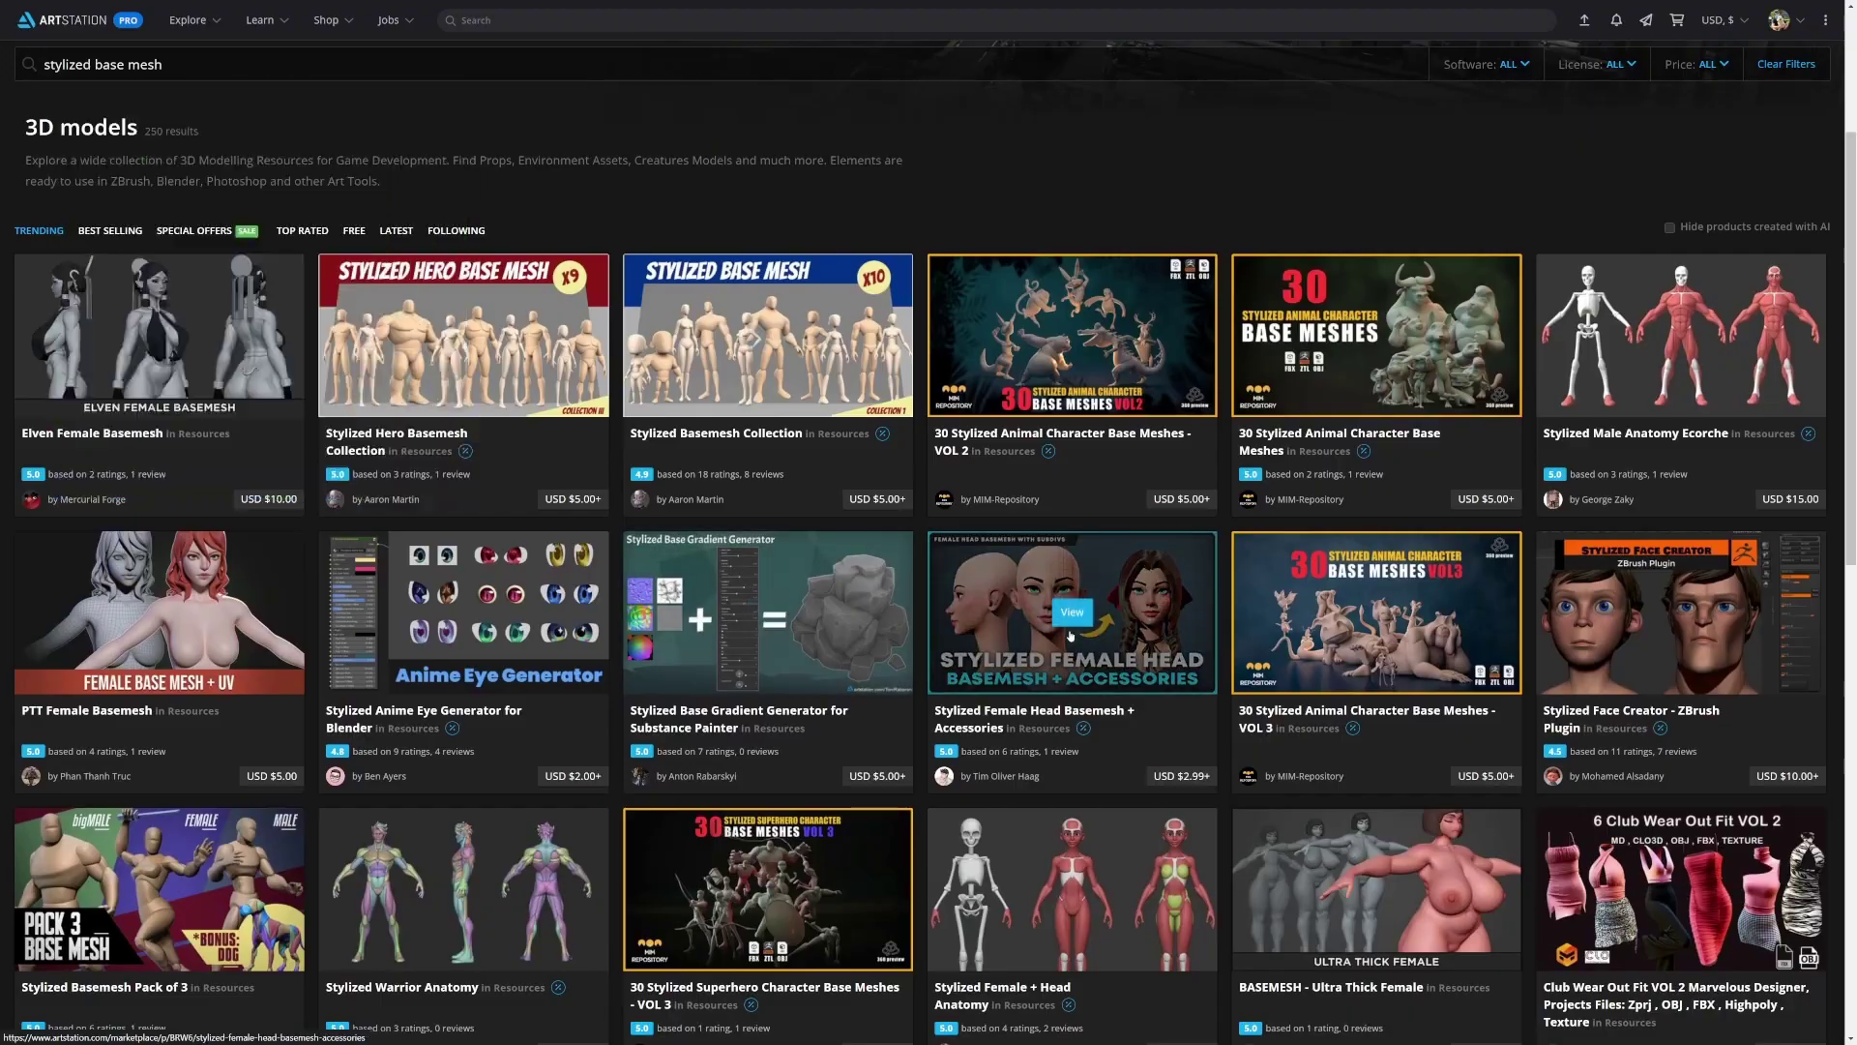
{"action": "scroll", "coordinate": [1046, 633], "scroll_direction": "down", "scroll_amount": 2}
Open the Stylized Anime Girl Game Model & Basemesh page and browse its gallery images.
{"action": "left_click", "coordinate": [852, 578]}
{"action": "left_click", "coordinate": [852, 577]}
{"action": "left_click", "coordinate": [1006, 583]}
{"action": "left_click_drag", "start_coordinate": [772, 616], "coordinate": [973, 619]}
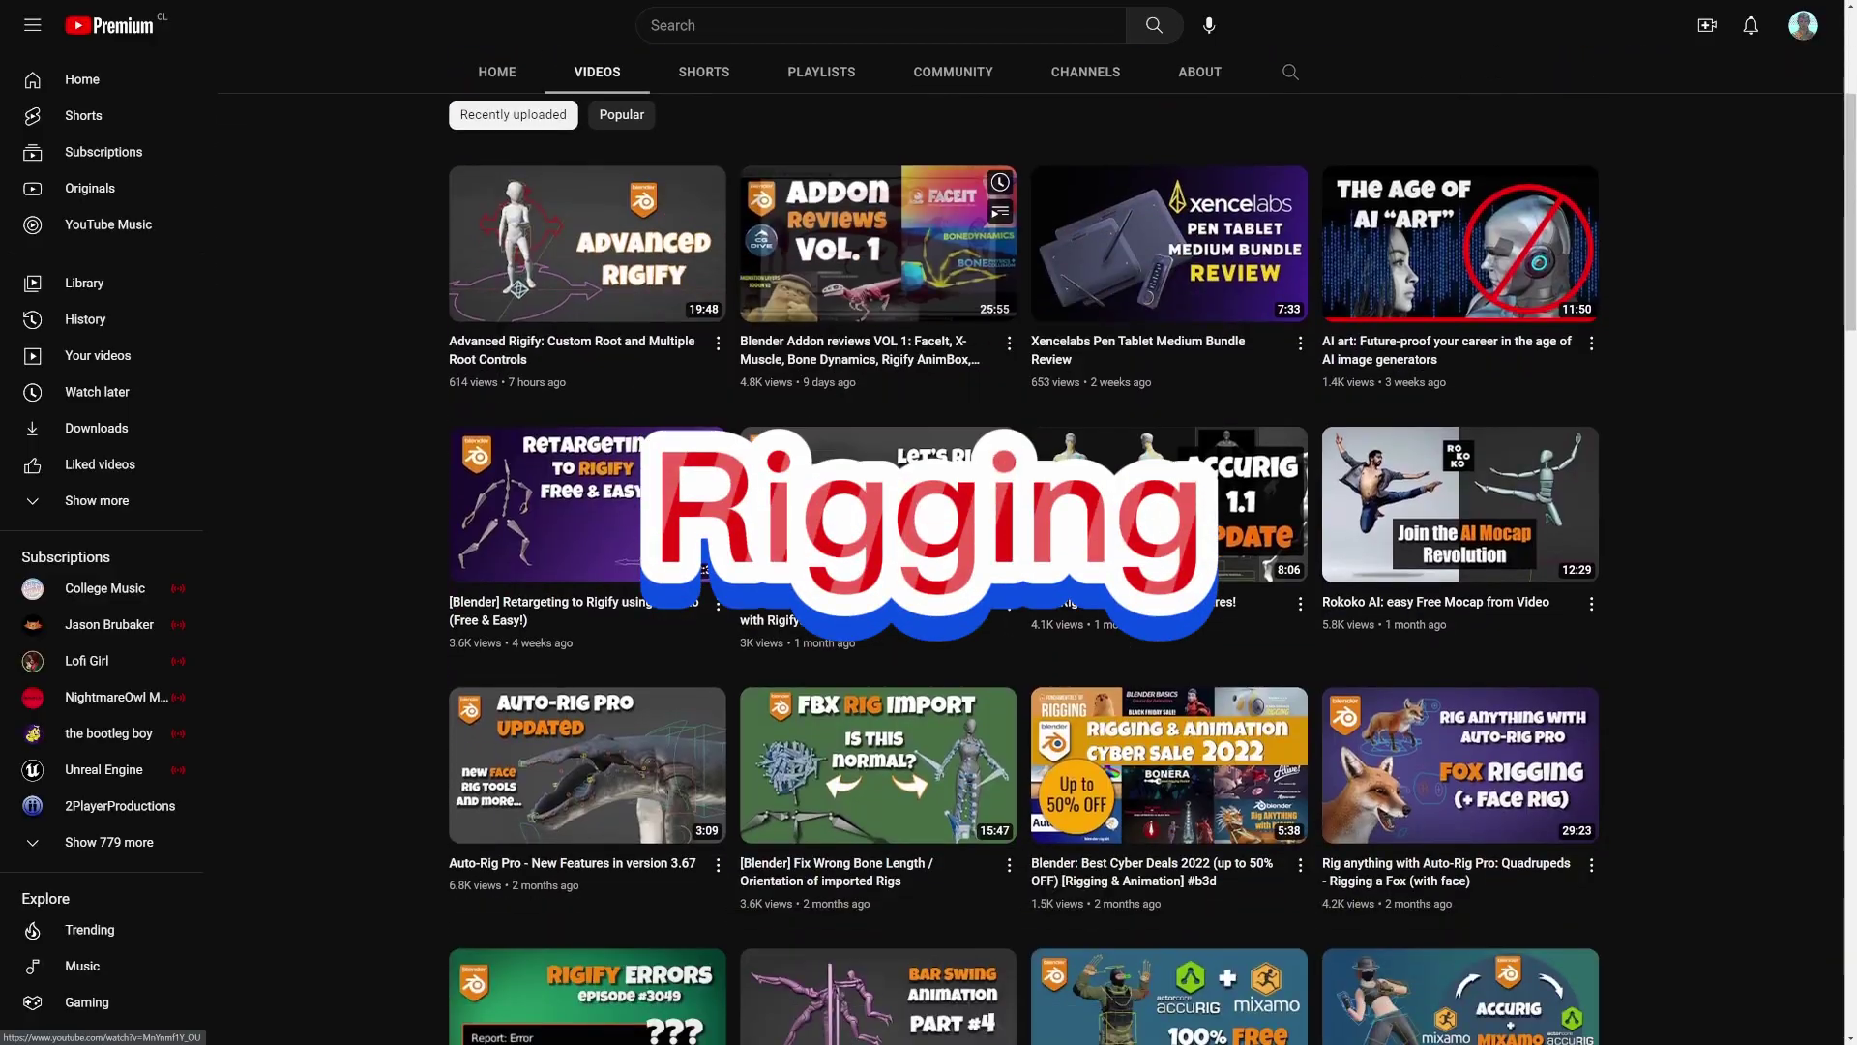
Step through the course modules from Creating the Assets to Alternative Camera 2: Freely Rotating Camera.
{"action": "scroll", "coordinate": [1188, 413], "scroll_direction": "down", "scroll_amount": 3}
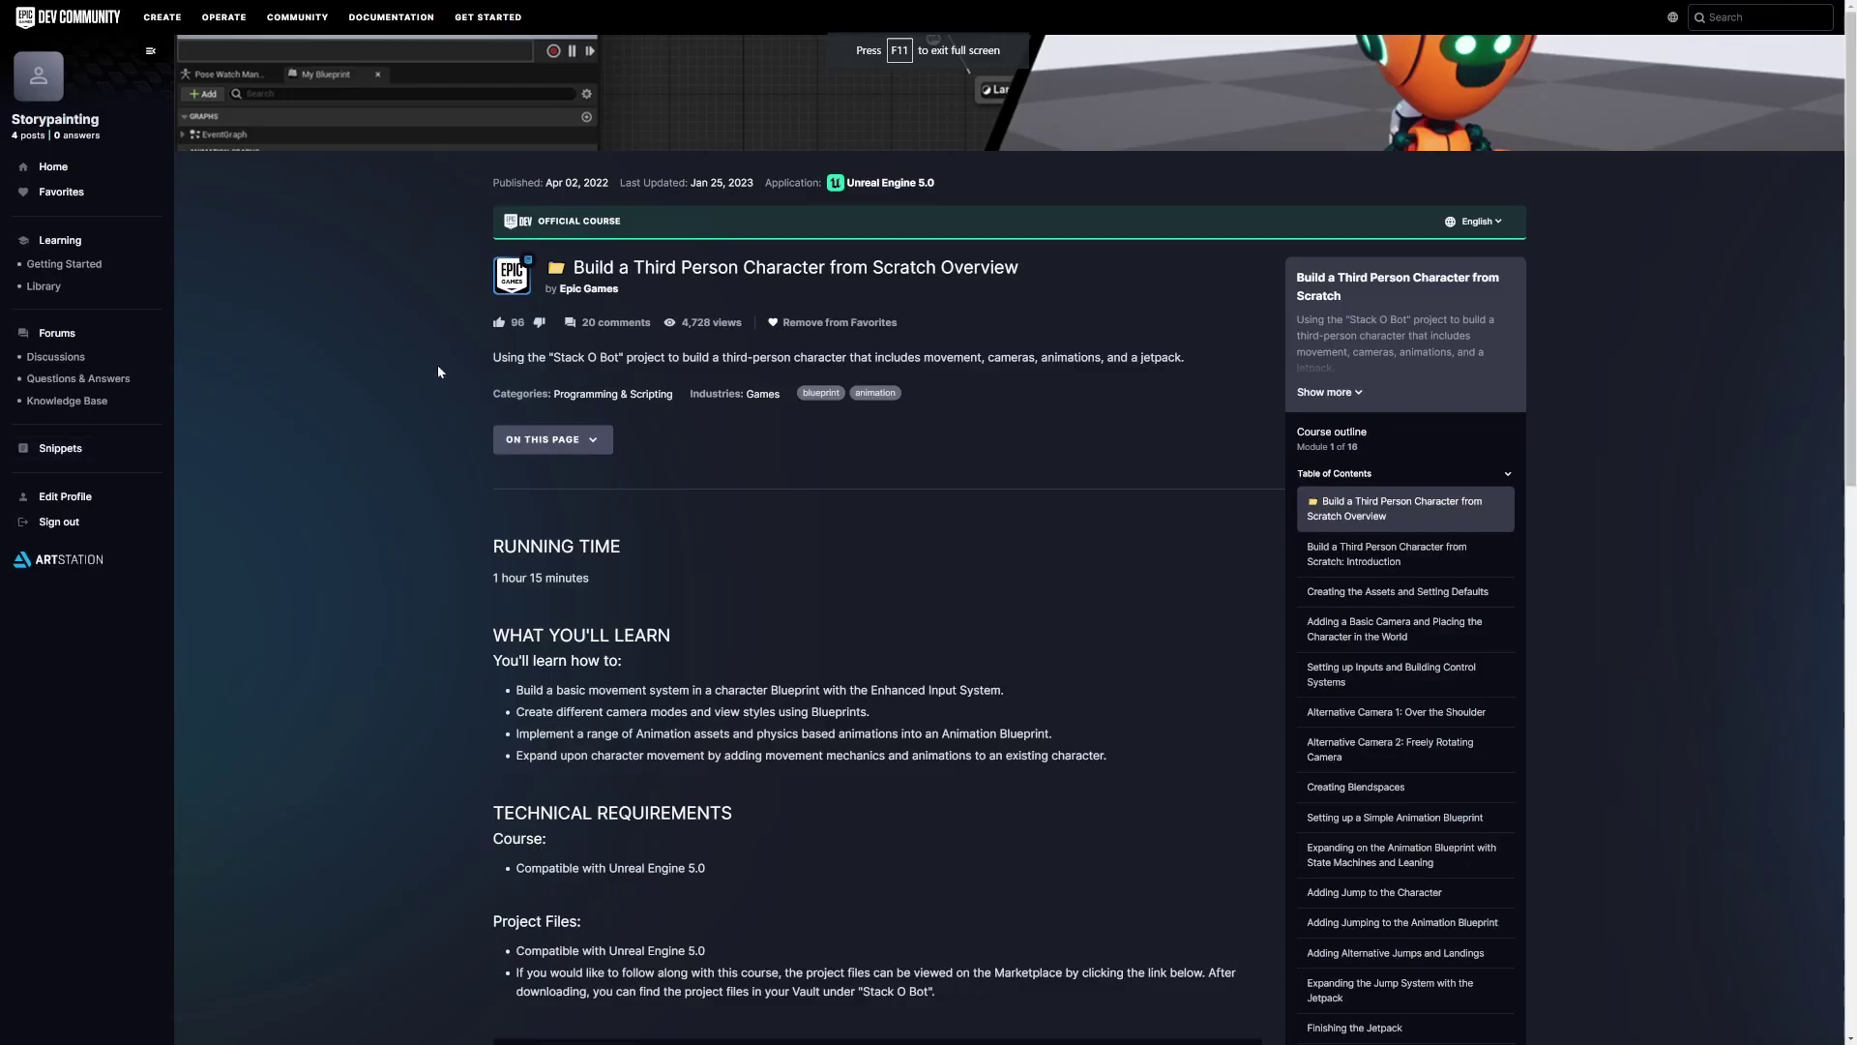
{"action": "scroll", "coordinate": [438, 354], "scroll_direction": "down", "scroll_amount": 5}
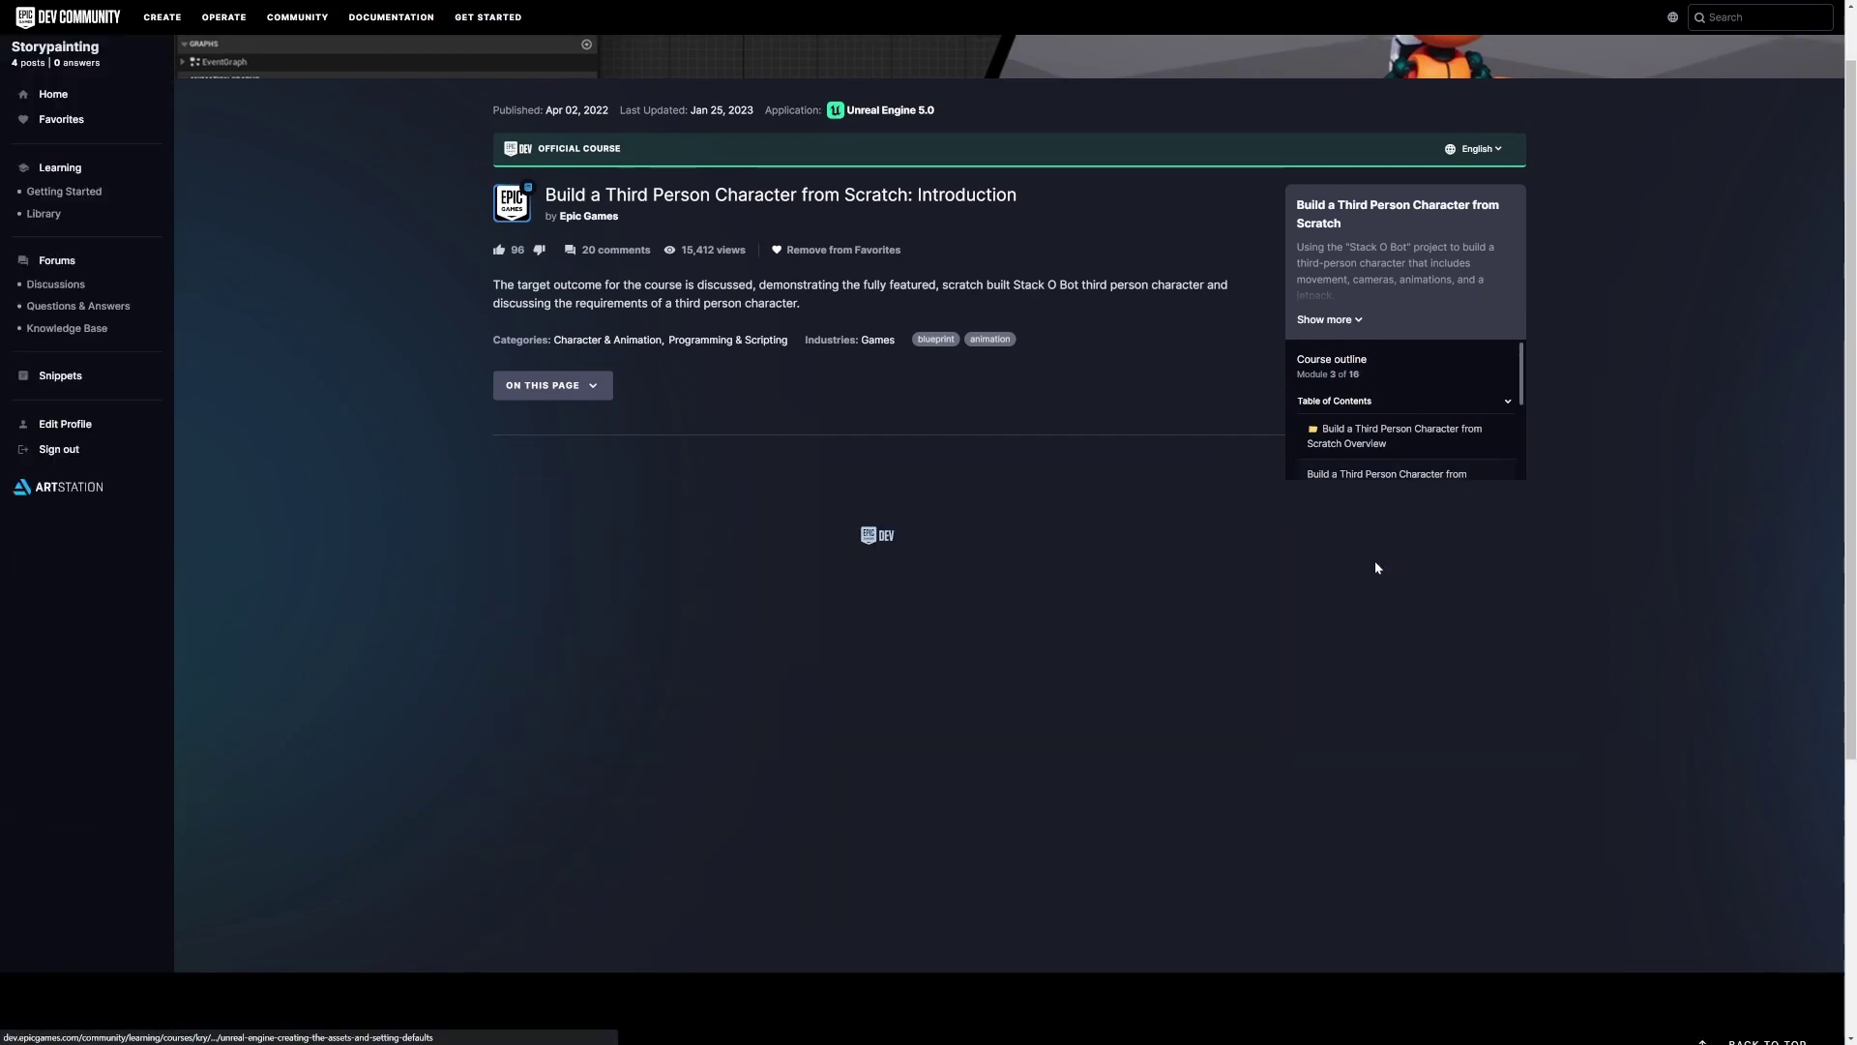
{"action": "left_click", "coordinate": [1373, 560]}
{"action": "left_click", "coordinate": [1394, 266]}
{"action": "left_click", "coordinate": [1391, 674]}
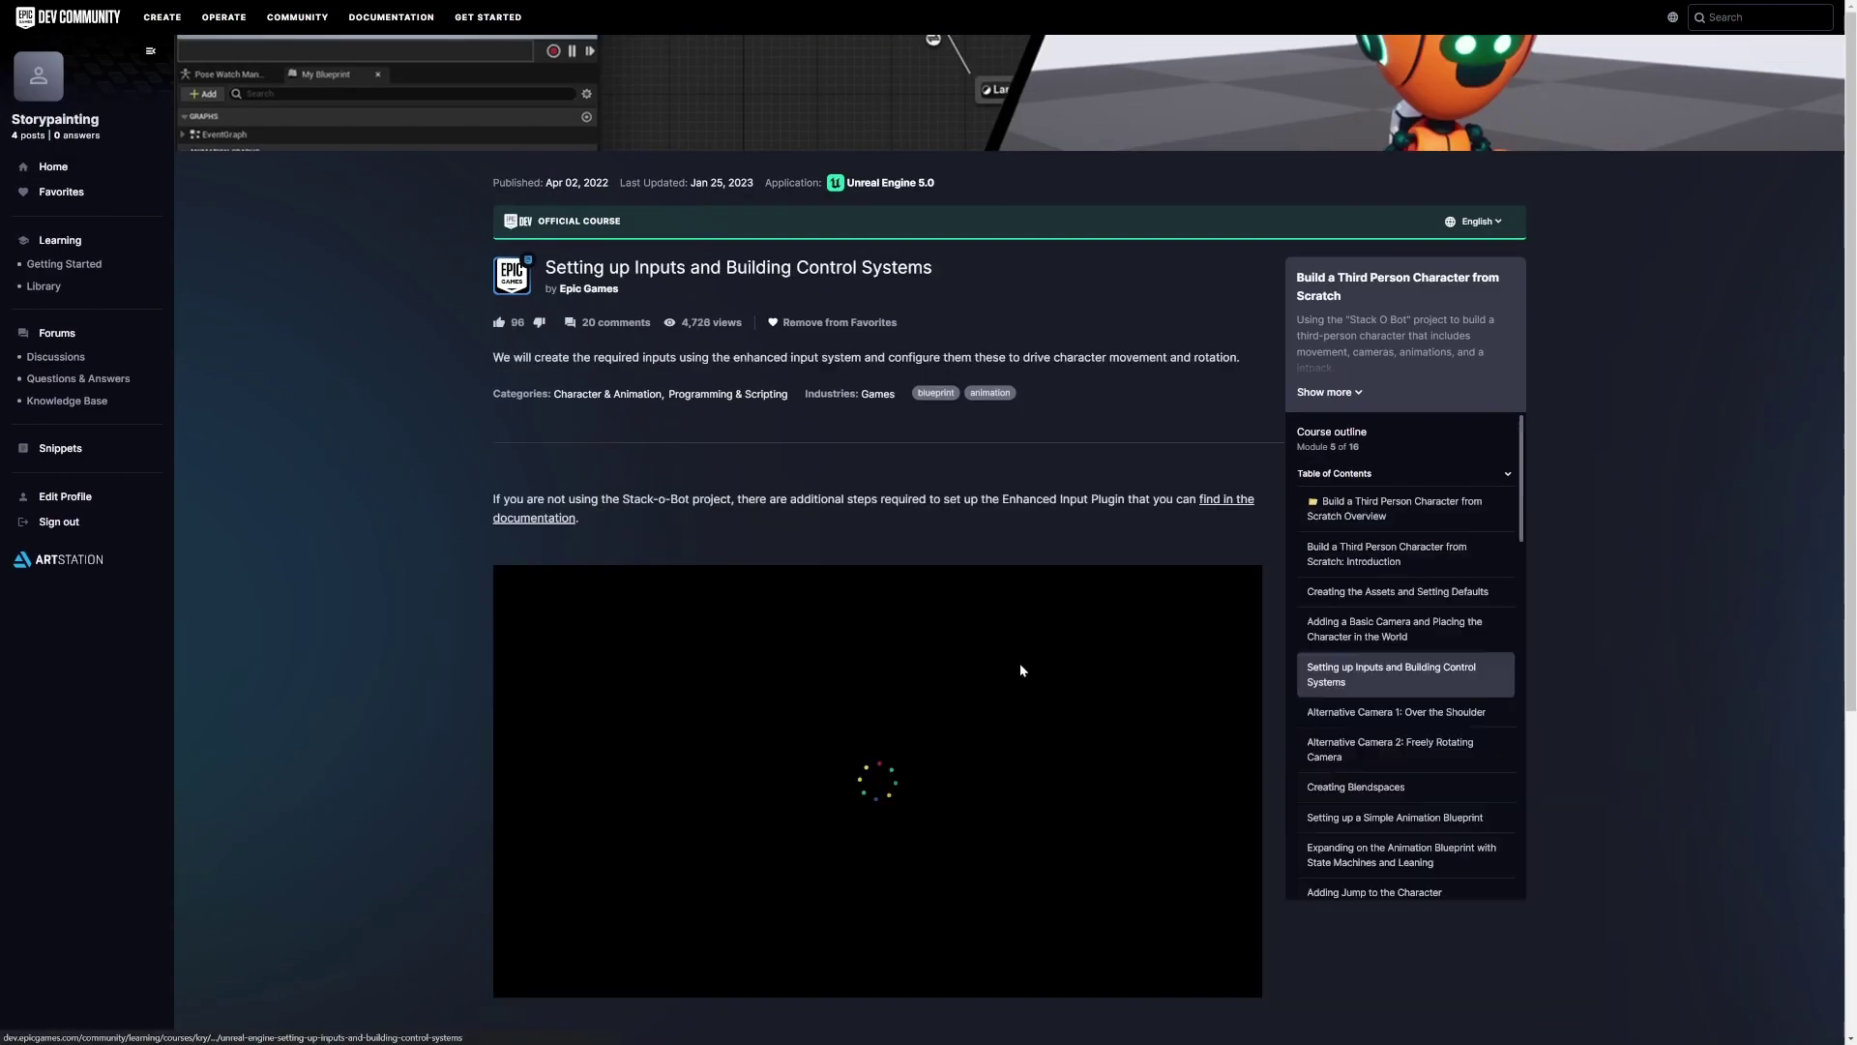
{"action": "left_click", "coordinate": [1396, 711]}
{"action": "left_click", "coordinate": [1390, 749]}
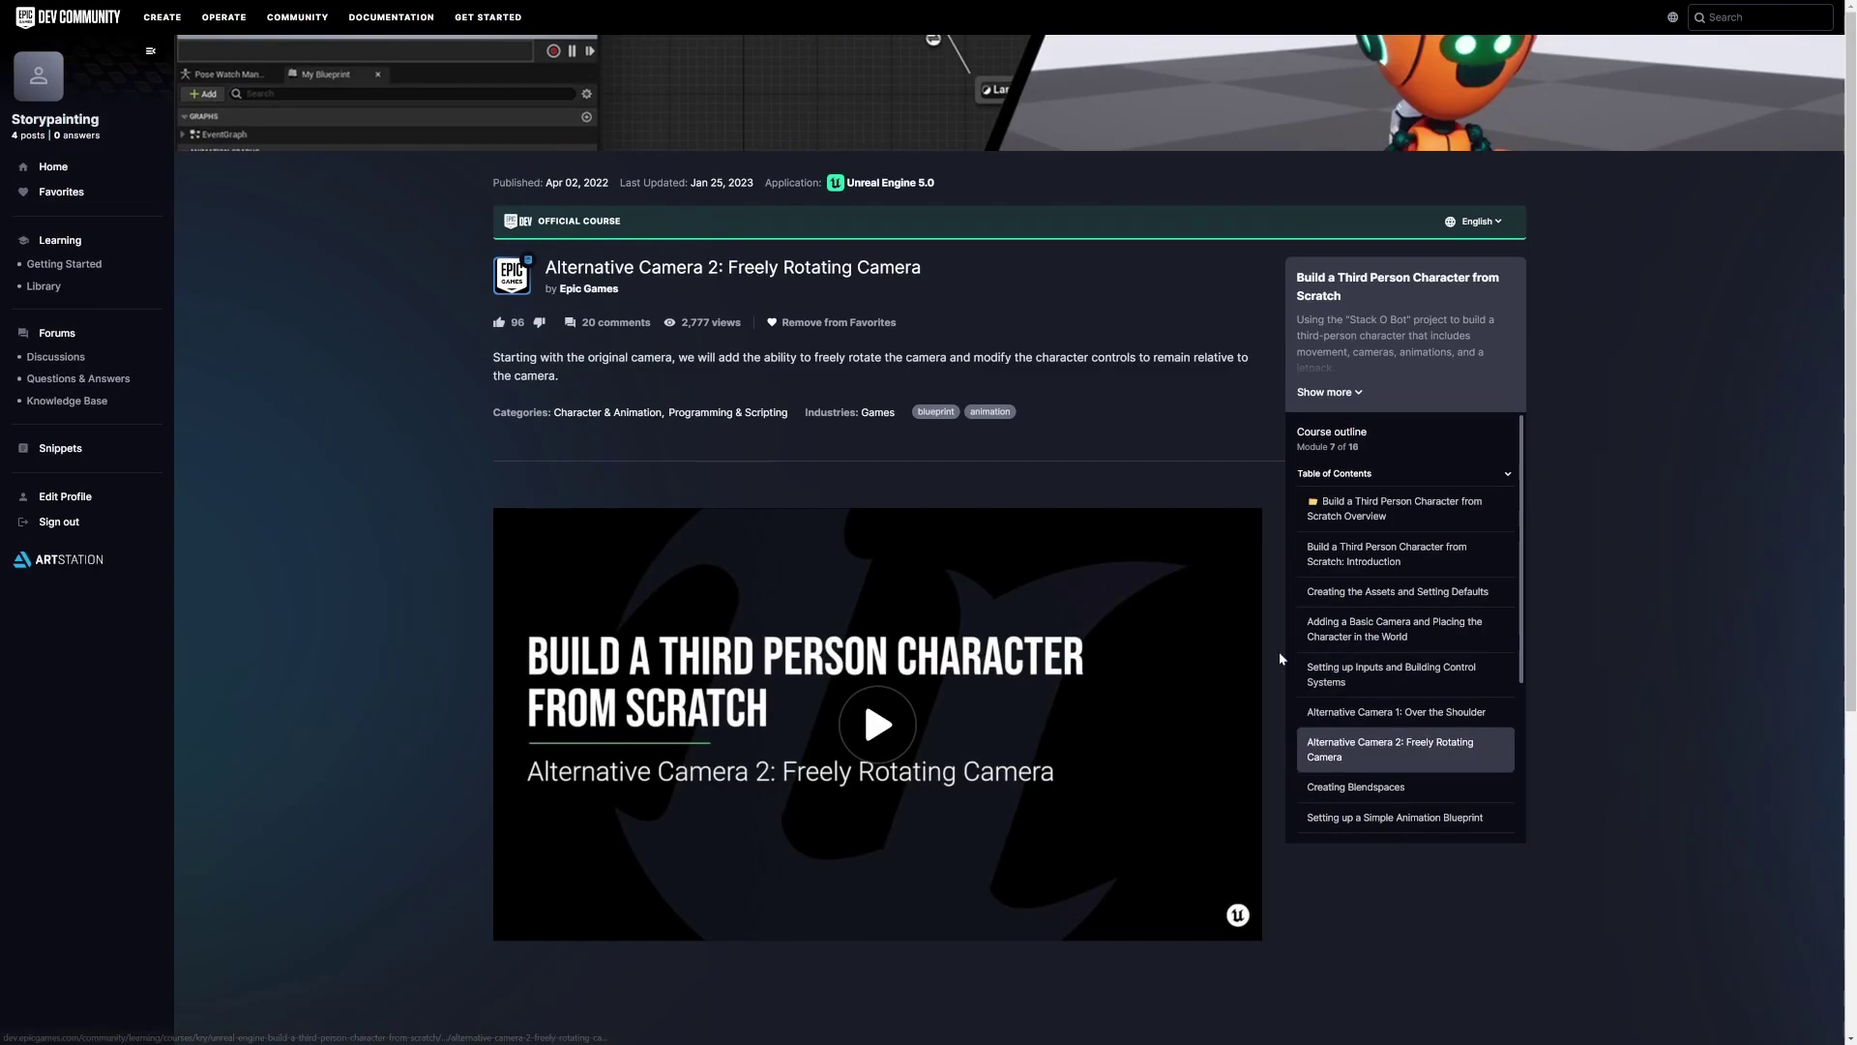
{"action": "scroll", "coordinate": [1530, 548], "scroll_direction": "down", "scroll_amount": 5}
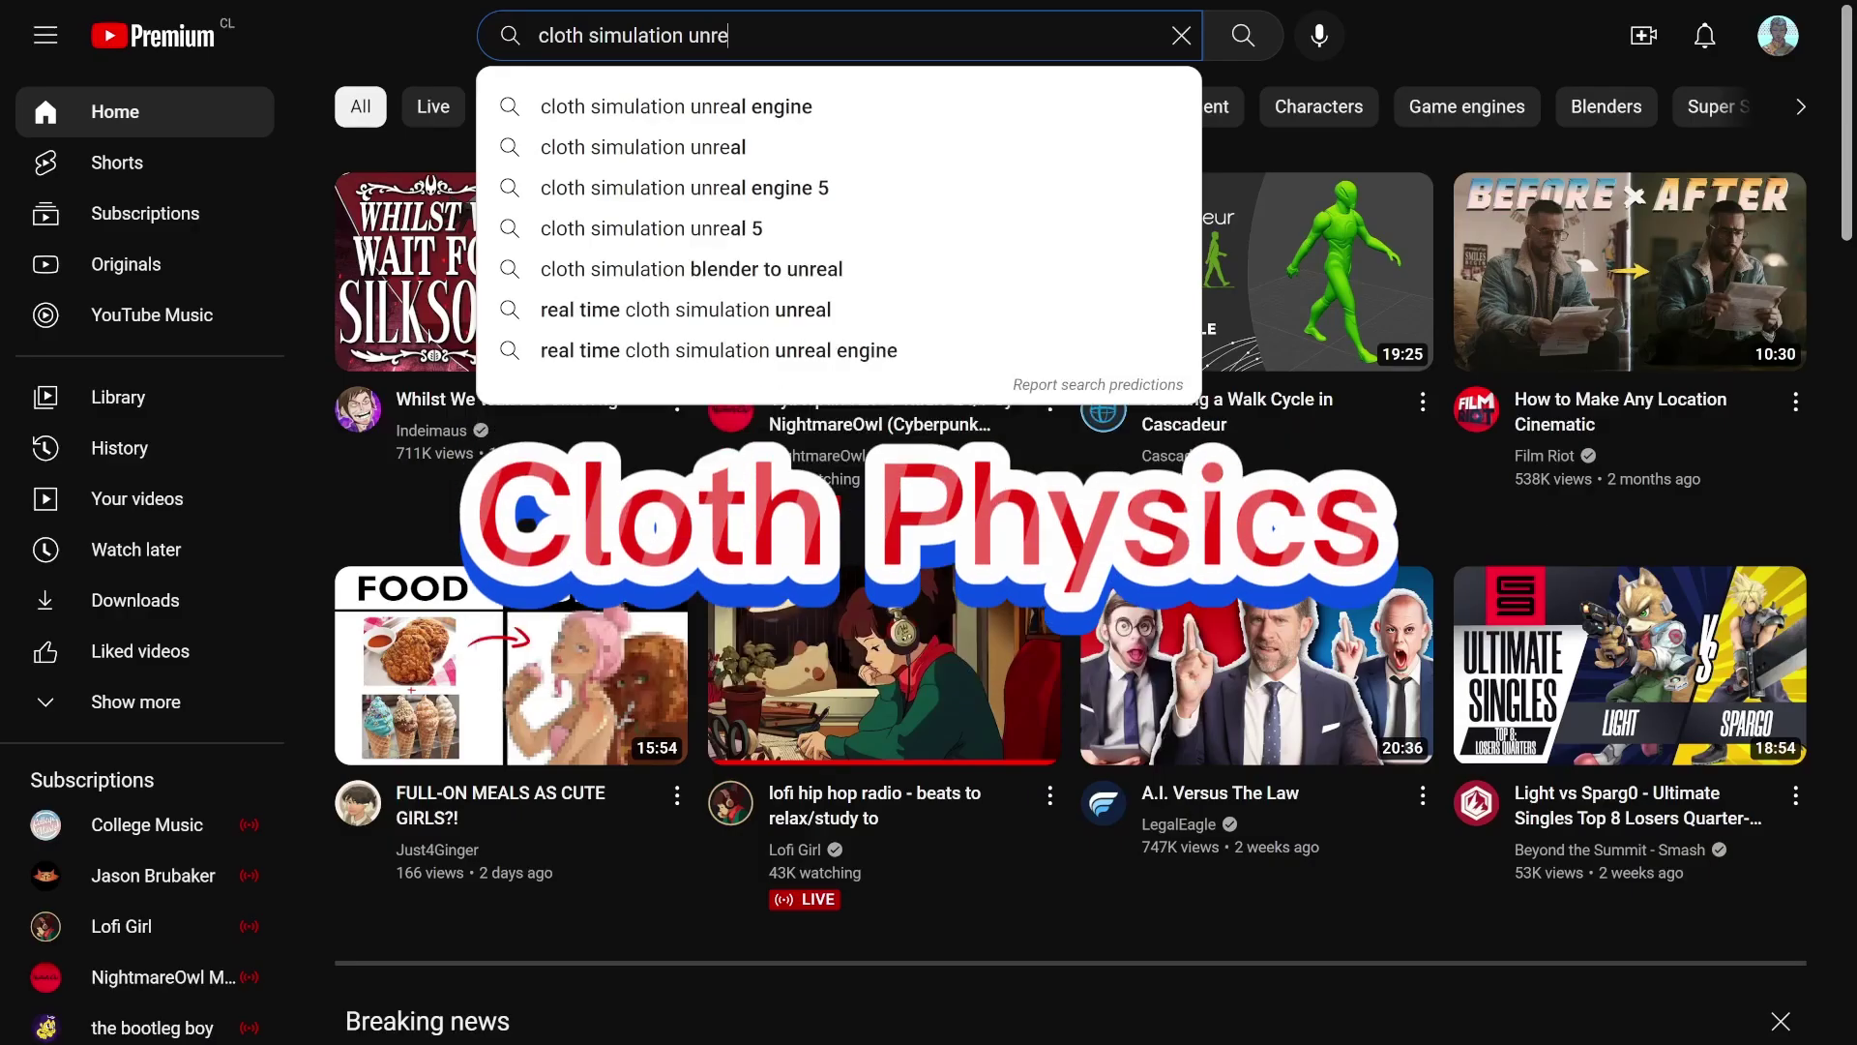
Search YouTube for 'cloth simulation unreal engine' and play the Character Cloth & Cloth Physics tutorial.
{"action": "type", "text": "al engine"}
{"action": "key", "text": "Return"}
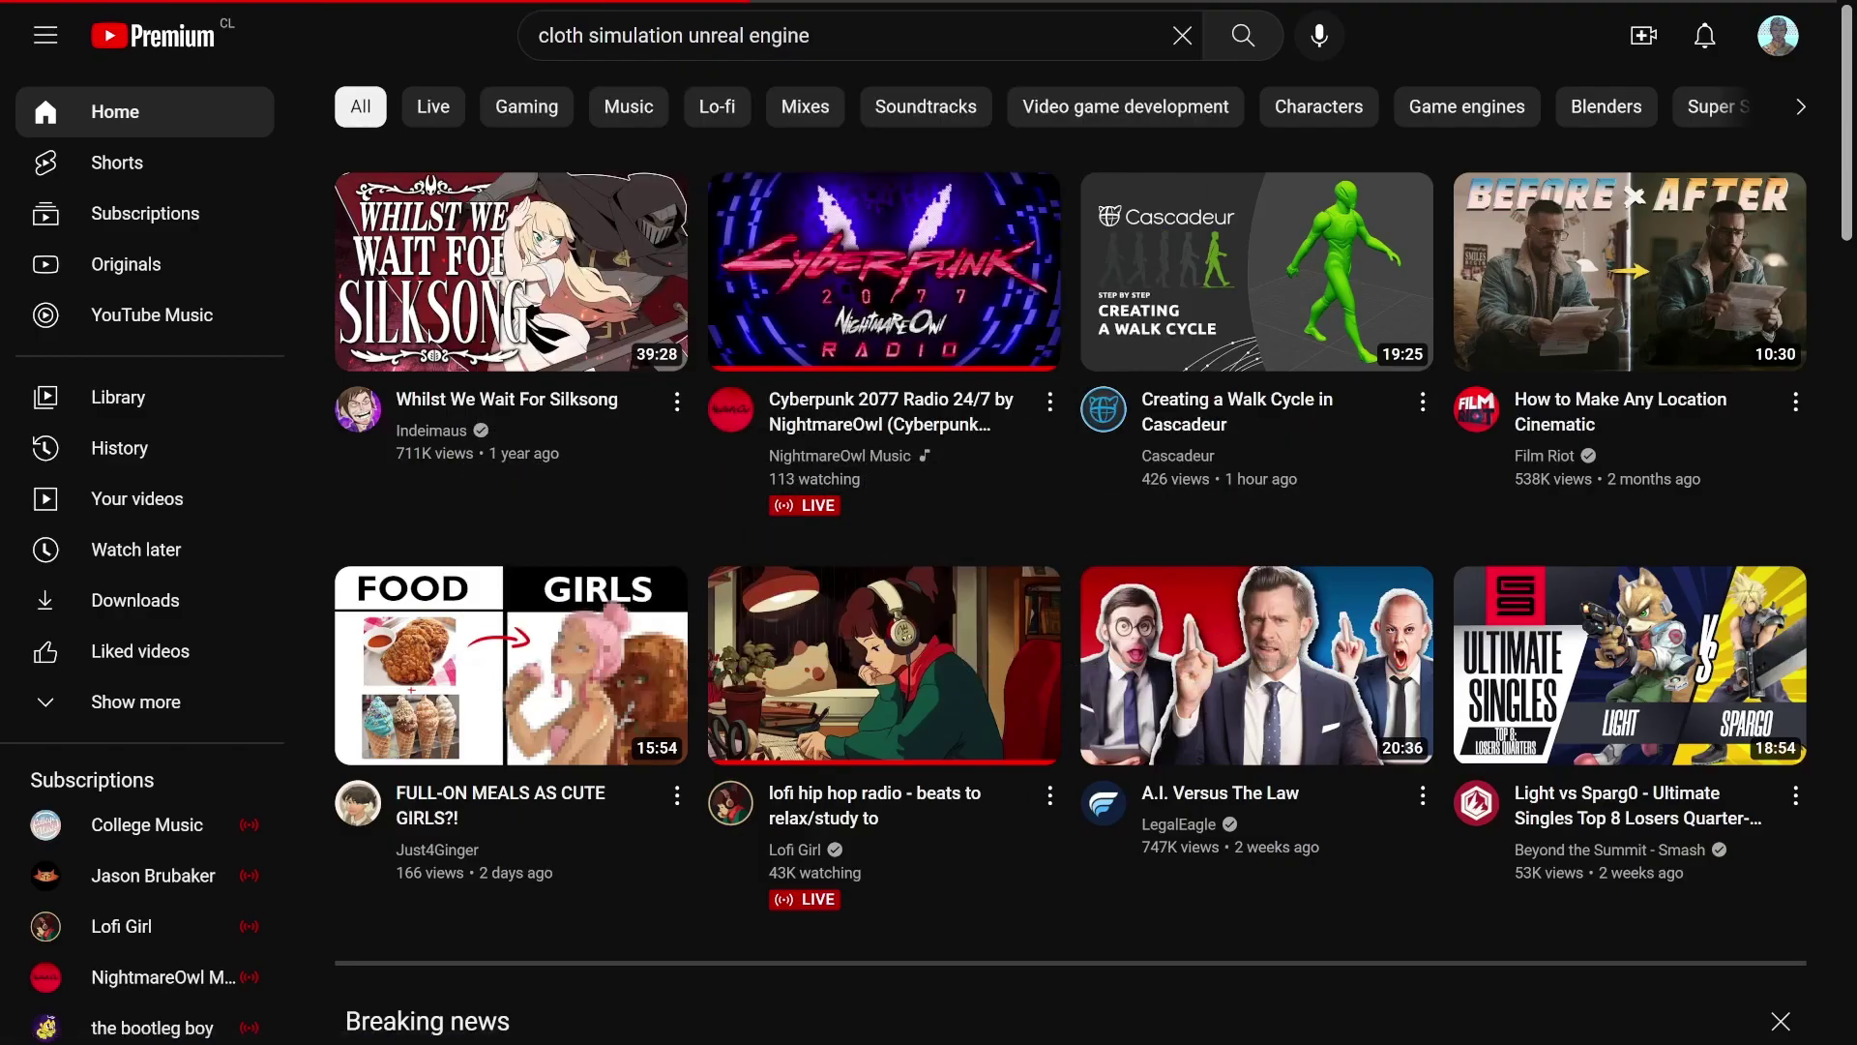
{"action": "scroll", "coordinate": [591, 566], "scroll_direction": "down", "scroll_amount": 12}
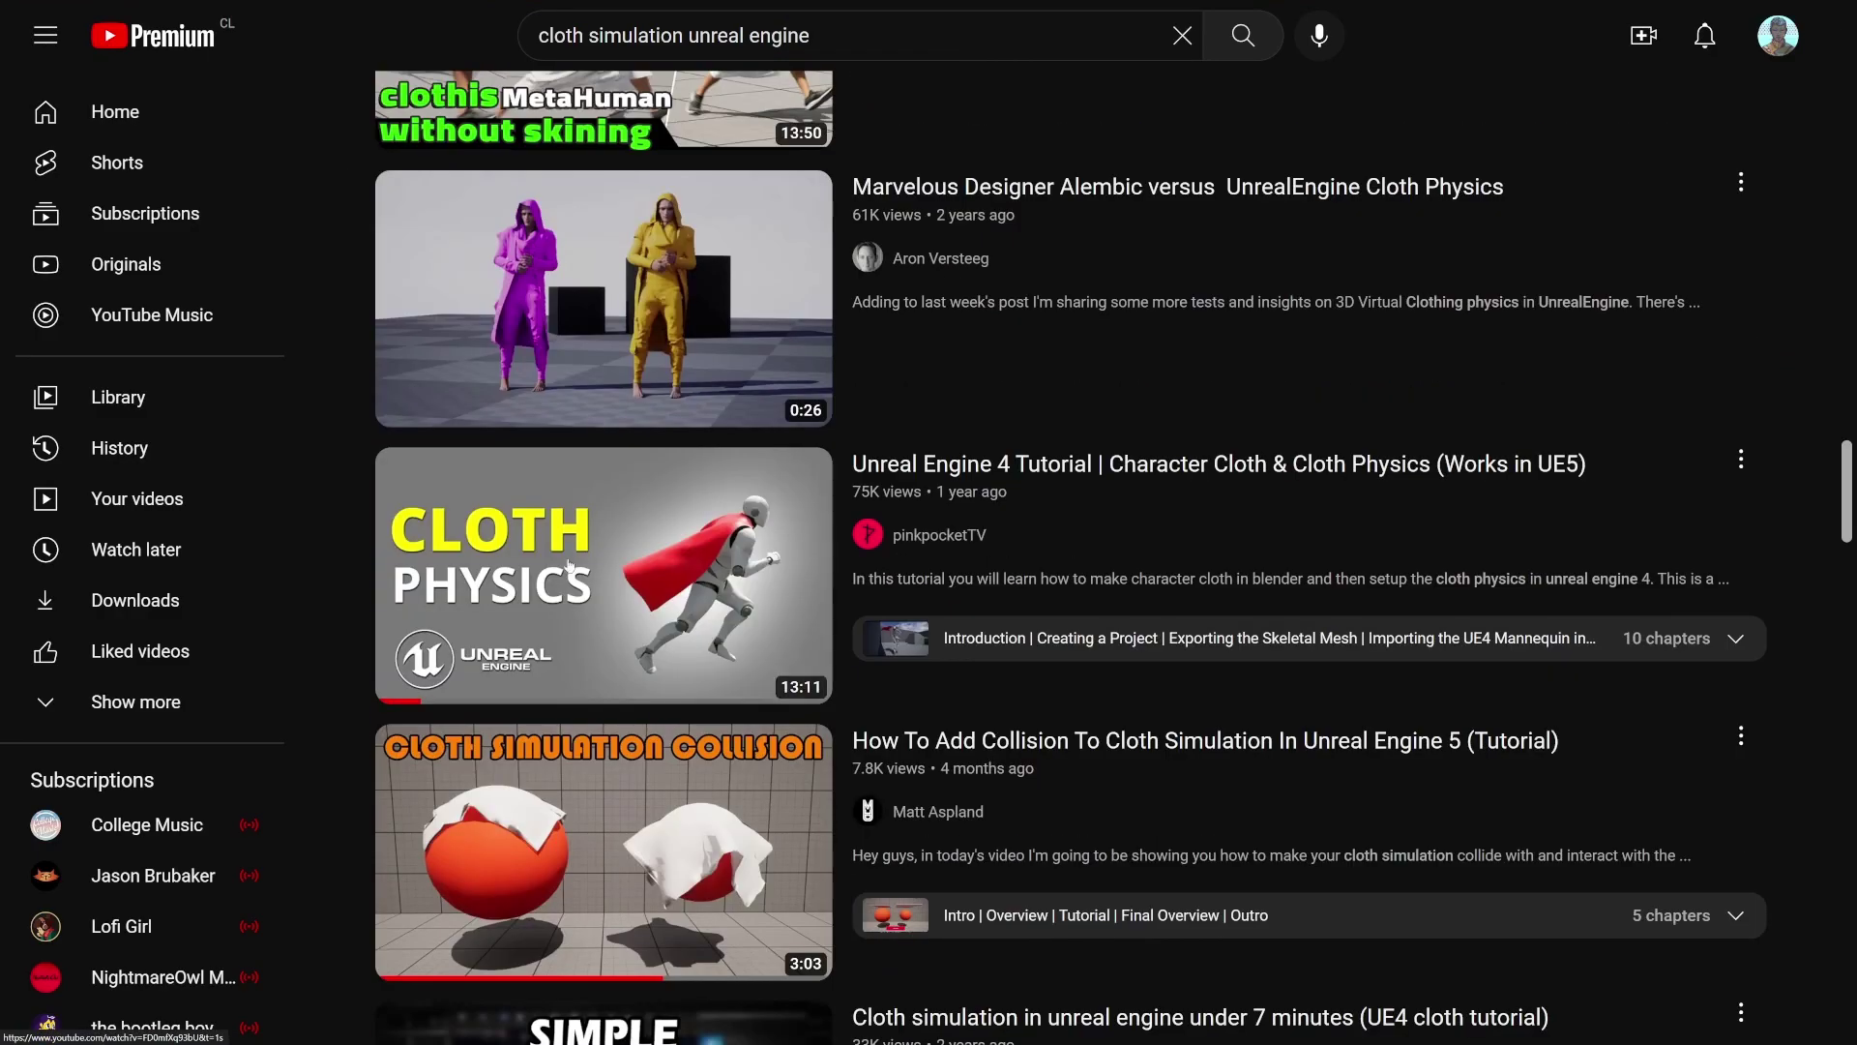
{"action": "left_click", "coordinate": [591, 566]}
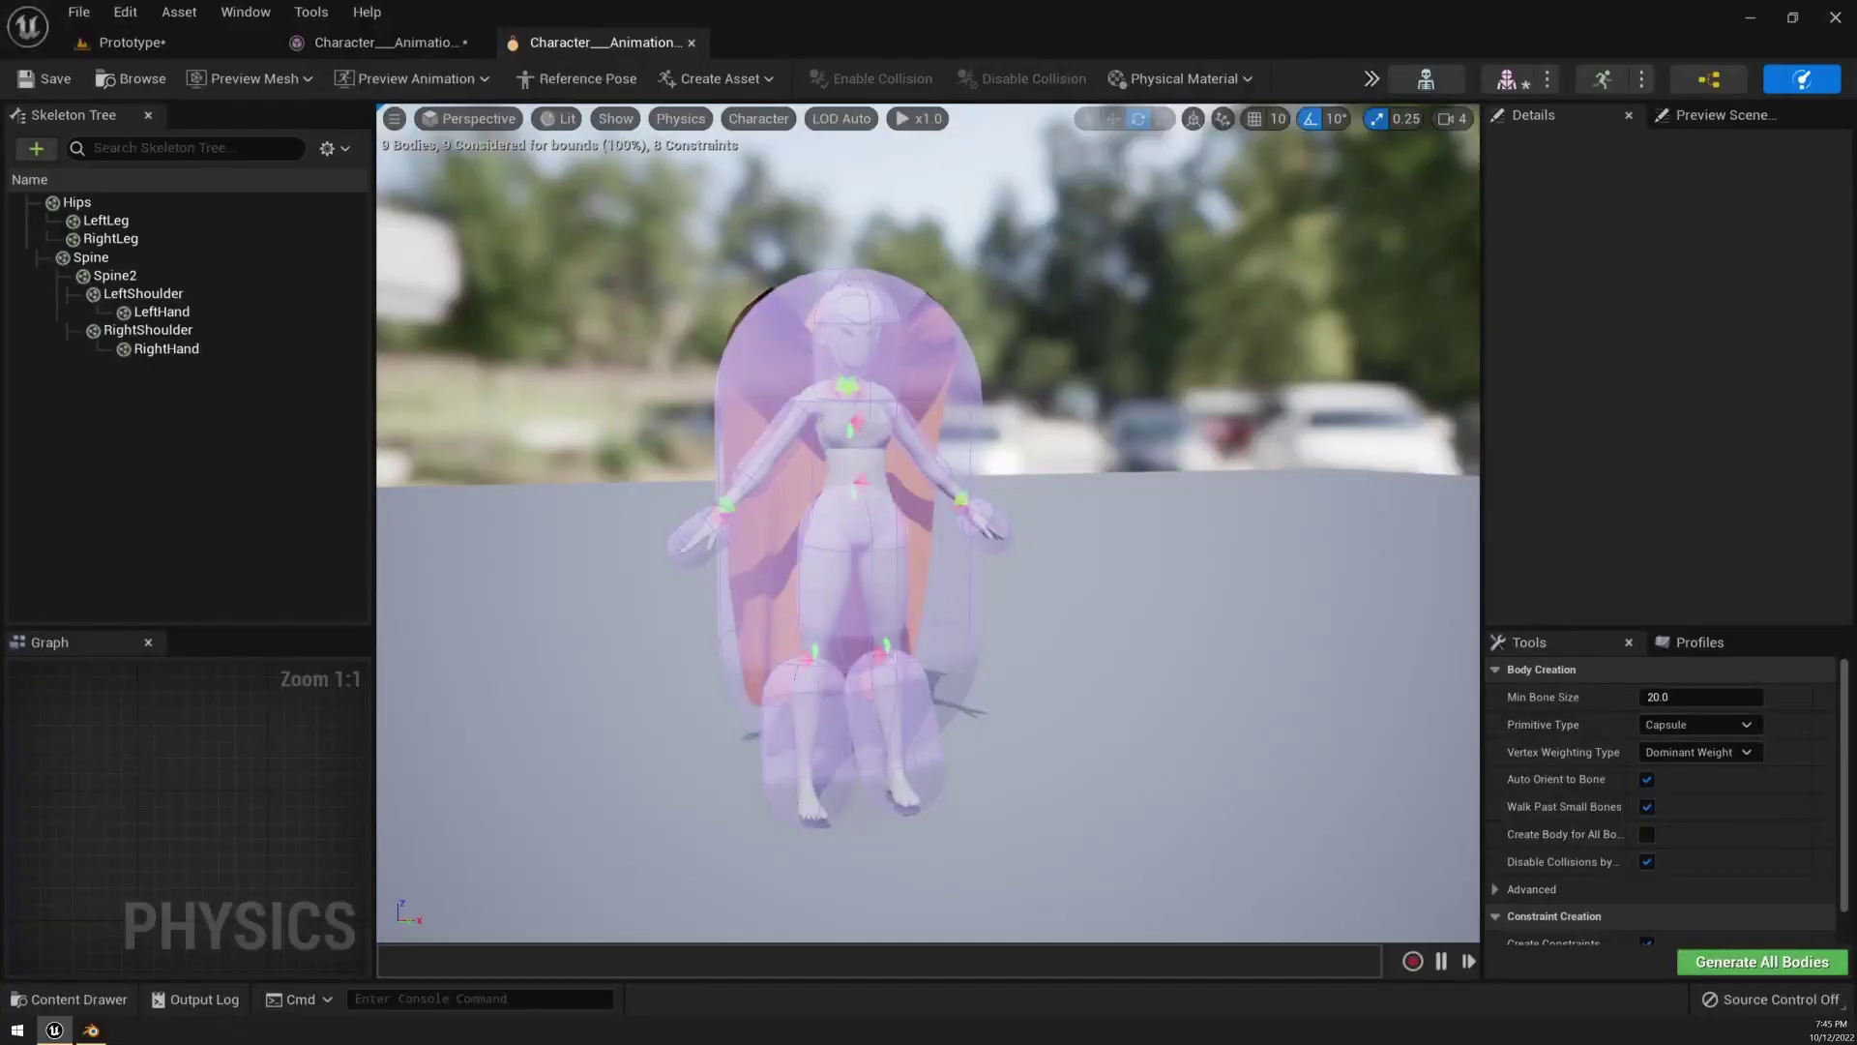
Select the Spine body in the physics asset and delete it.
{"action": "scroll", "coordinate": [837, 432], "scroll_direction": "up", "scroll_amount": 3}
{"action": "left_click", "coordinate": [798, 454]}
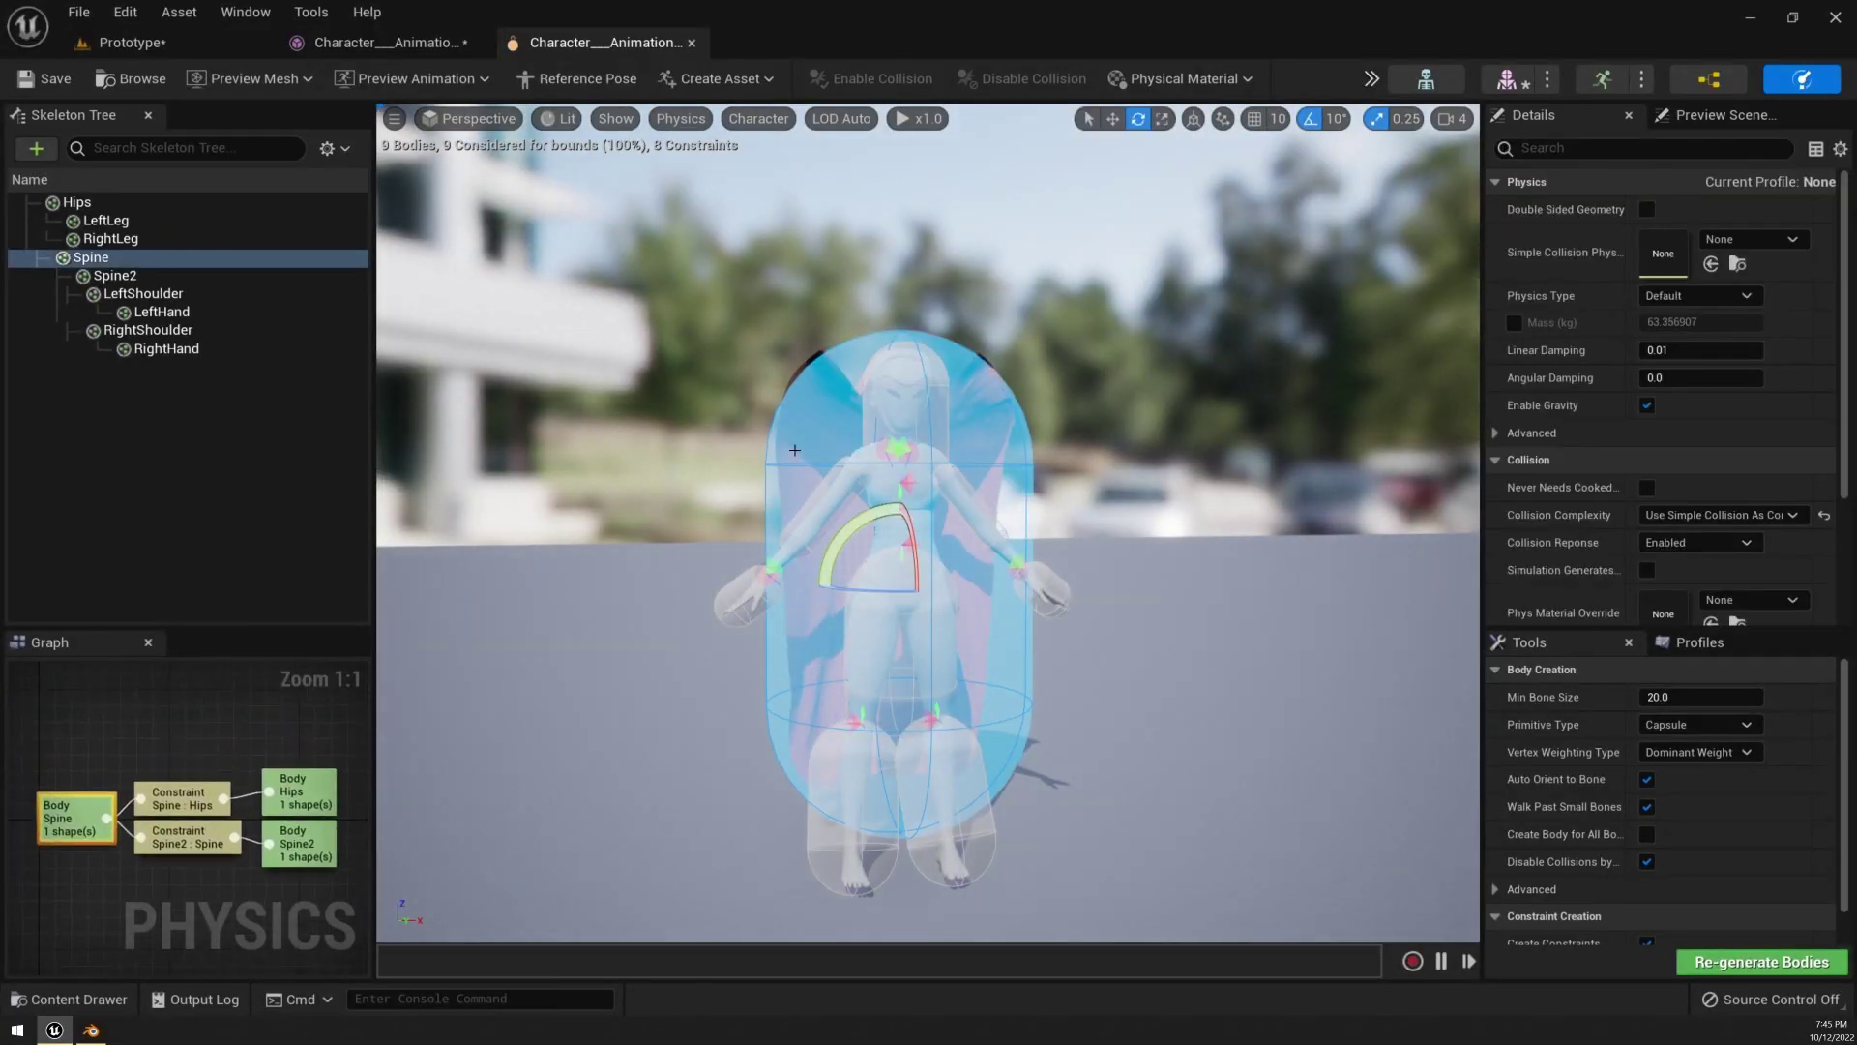
{"action": "key", "text": "Delete"}
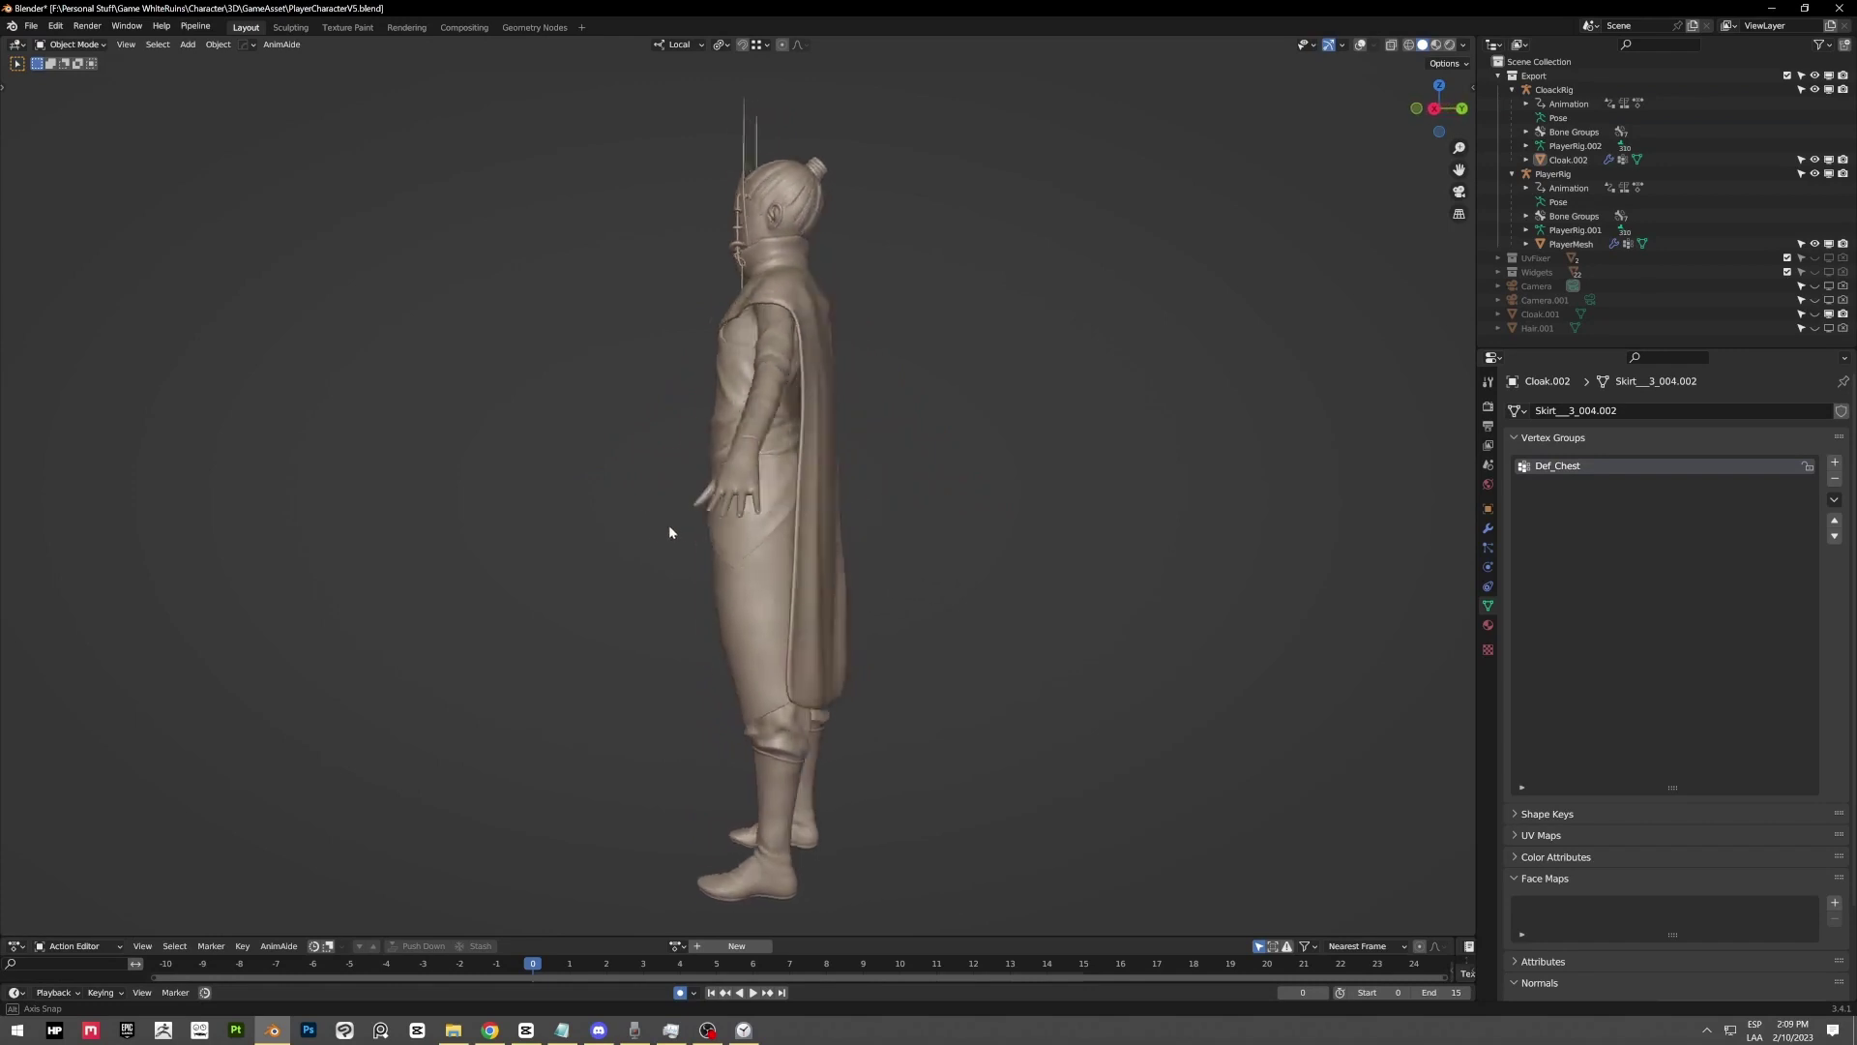
Orbit to the mask's front and Poly Build a strip of faces along its rim.
{"action": "middle_click_drag", "start_coordinate": [669, 524], "coordinate": [809, 494]}
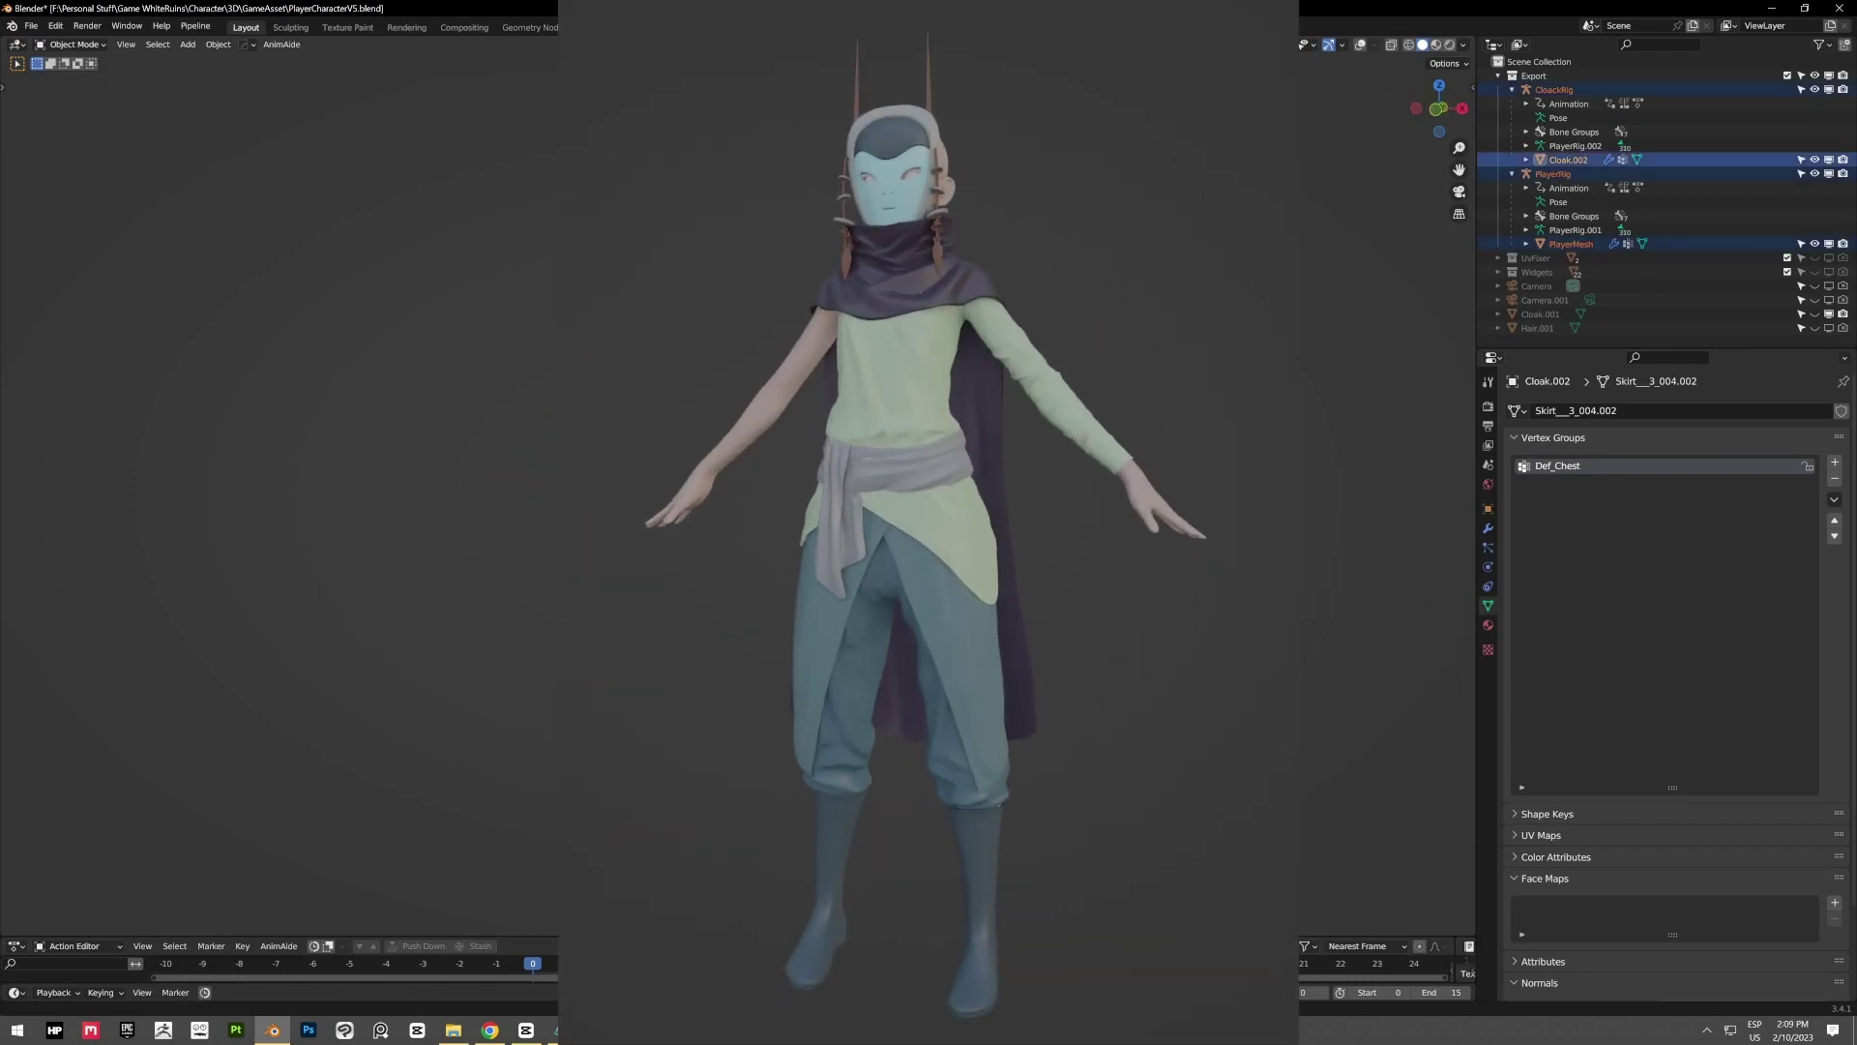
{"action": "middle_click_drag", "start_coordinate": [870, 522], "coordinate": [716, 522]}
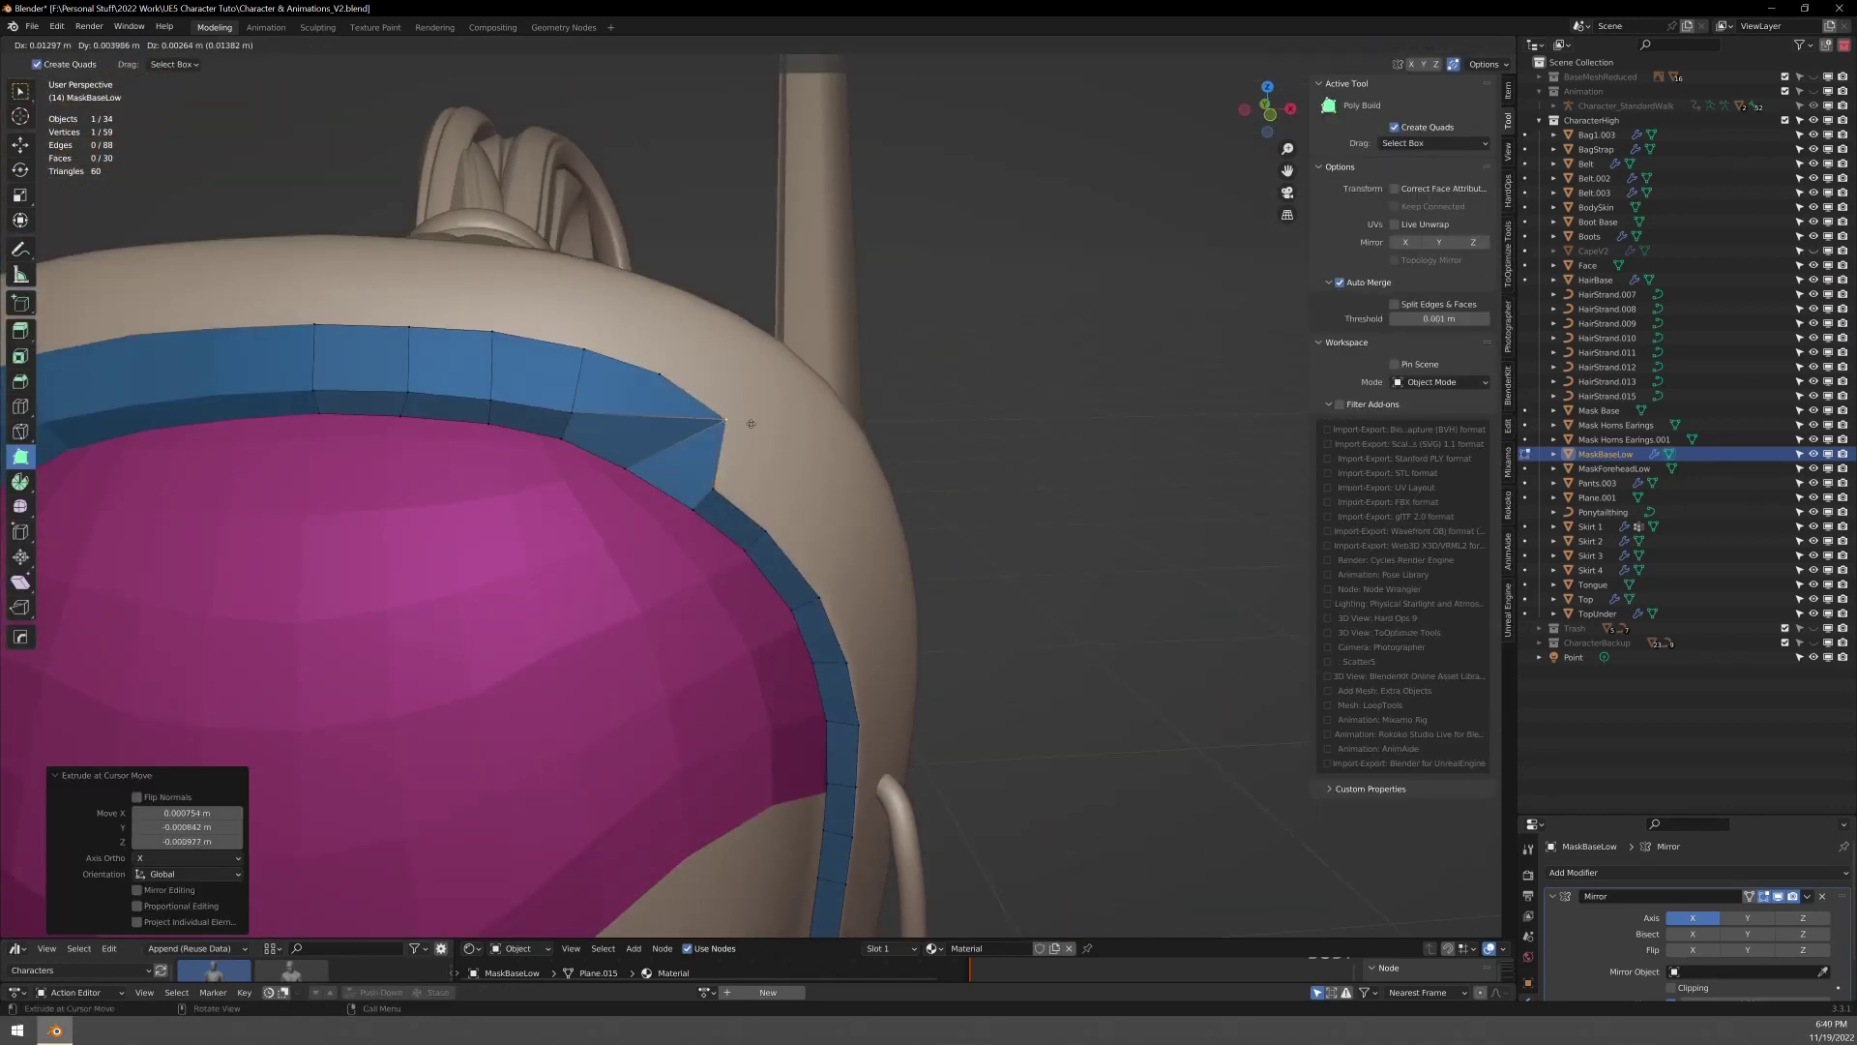
{"action": "left_click_drag", "start_coordinate": [643, 391], "coordinate": [643, 391], "text": "ctrl"}
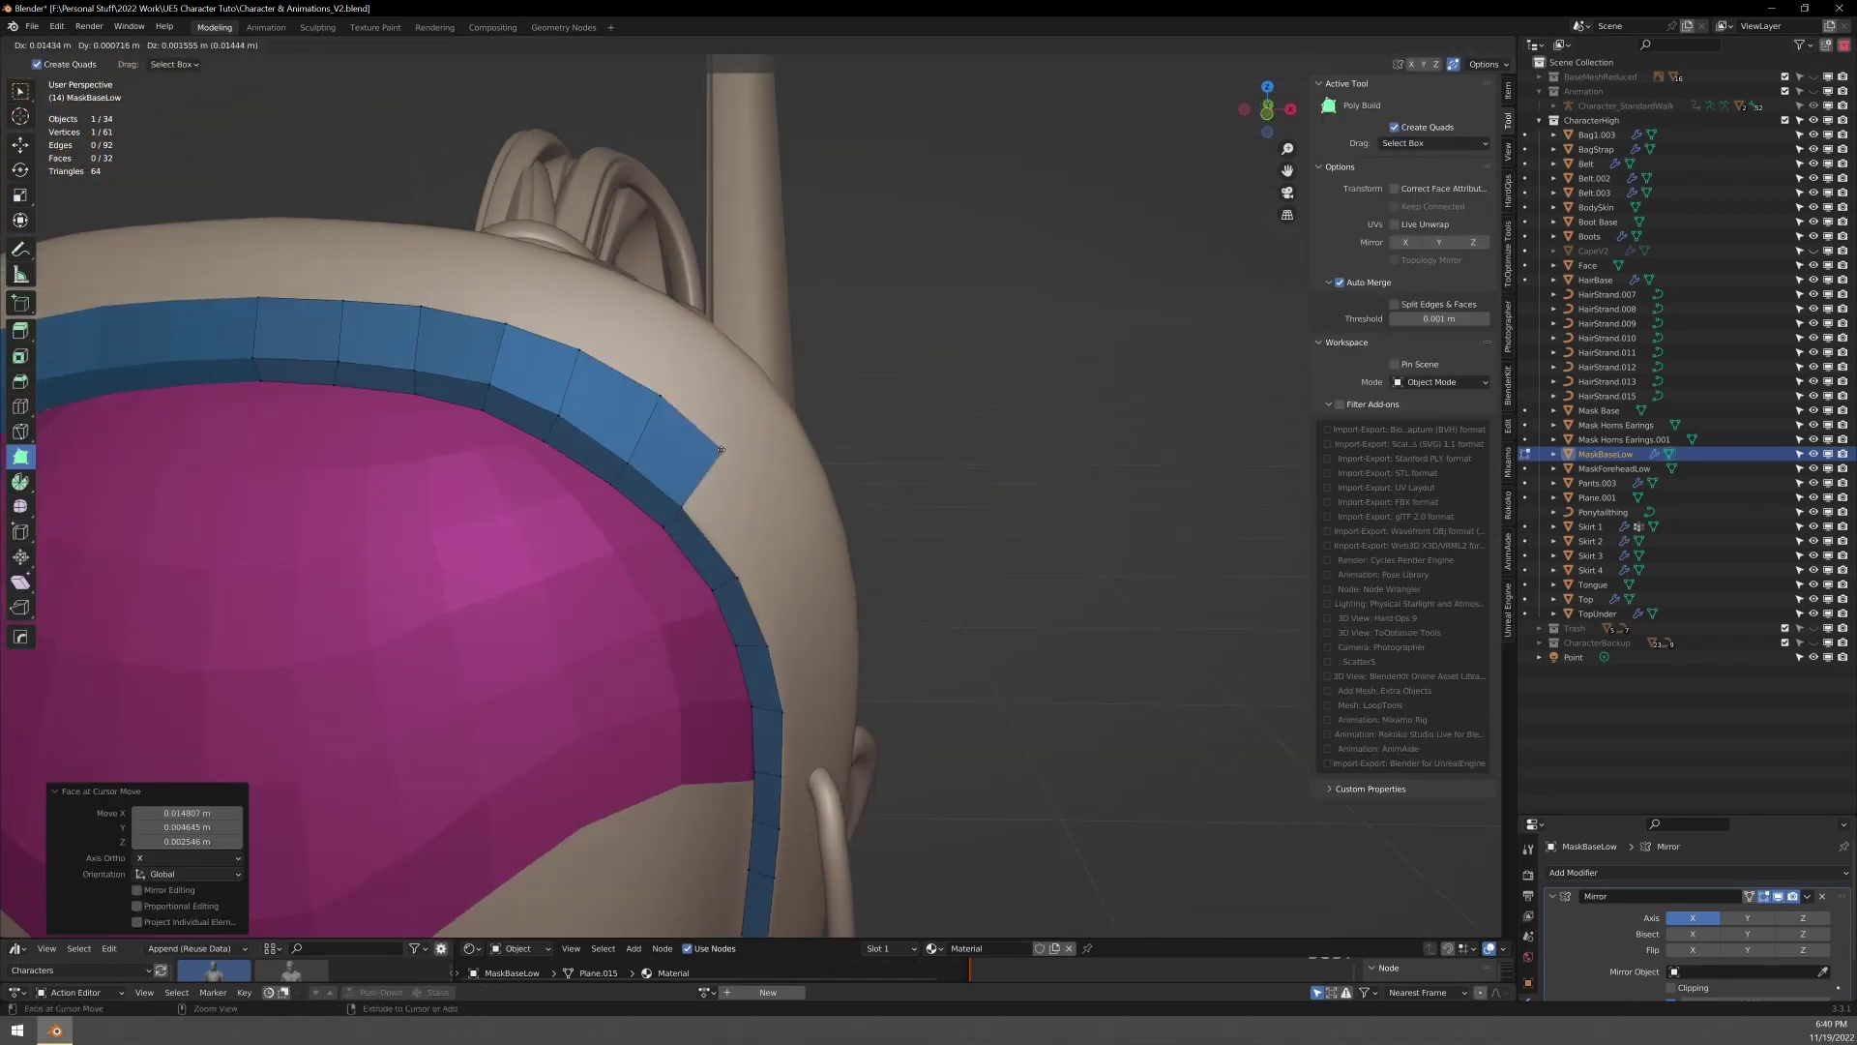
{"action": "scroll", "coordinate": [722, 444], "scroll_direction": "down", "scroll_amount": 5}
{"action": "middle_click_drag", "start_coordinate": [722, 444], "coordinate": [677, 454]}
{"action": "scroll", "coordinate": [677, 454], "scroll_direction": "up", "scroll_amount": 5}
{"action": "left_click_drag", "start_coordinate": [677, 454], "coordinate": [662, 501], "text": "ctrl"}
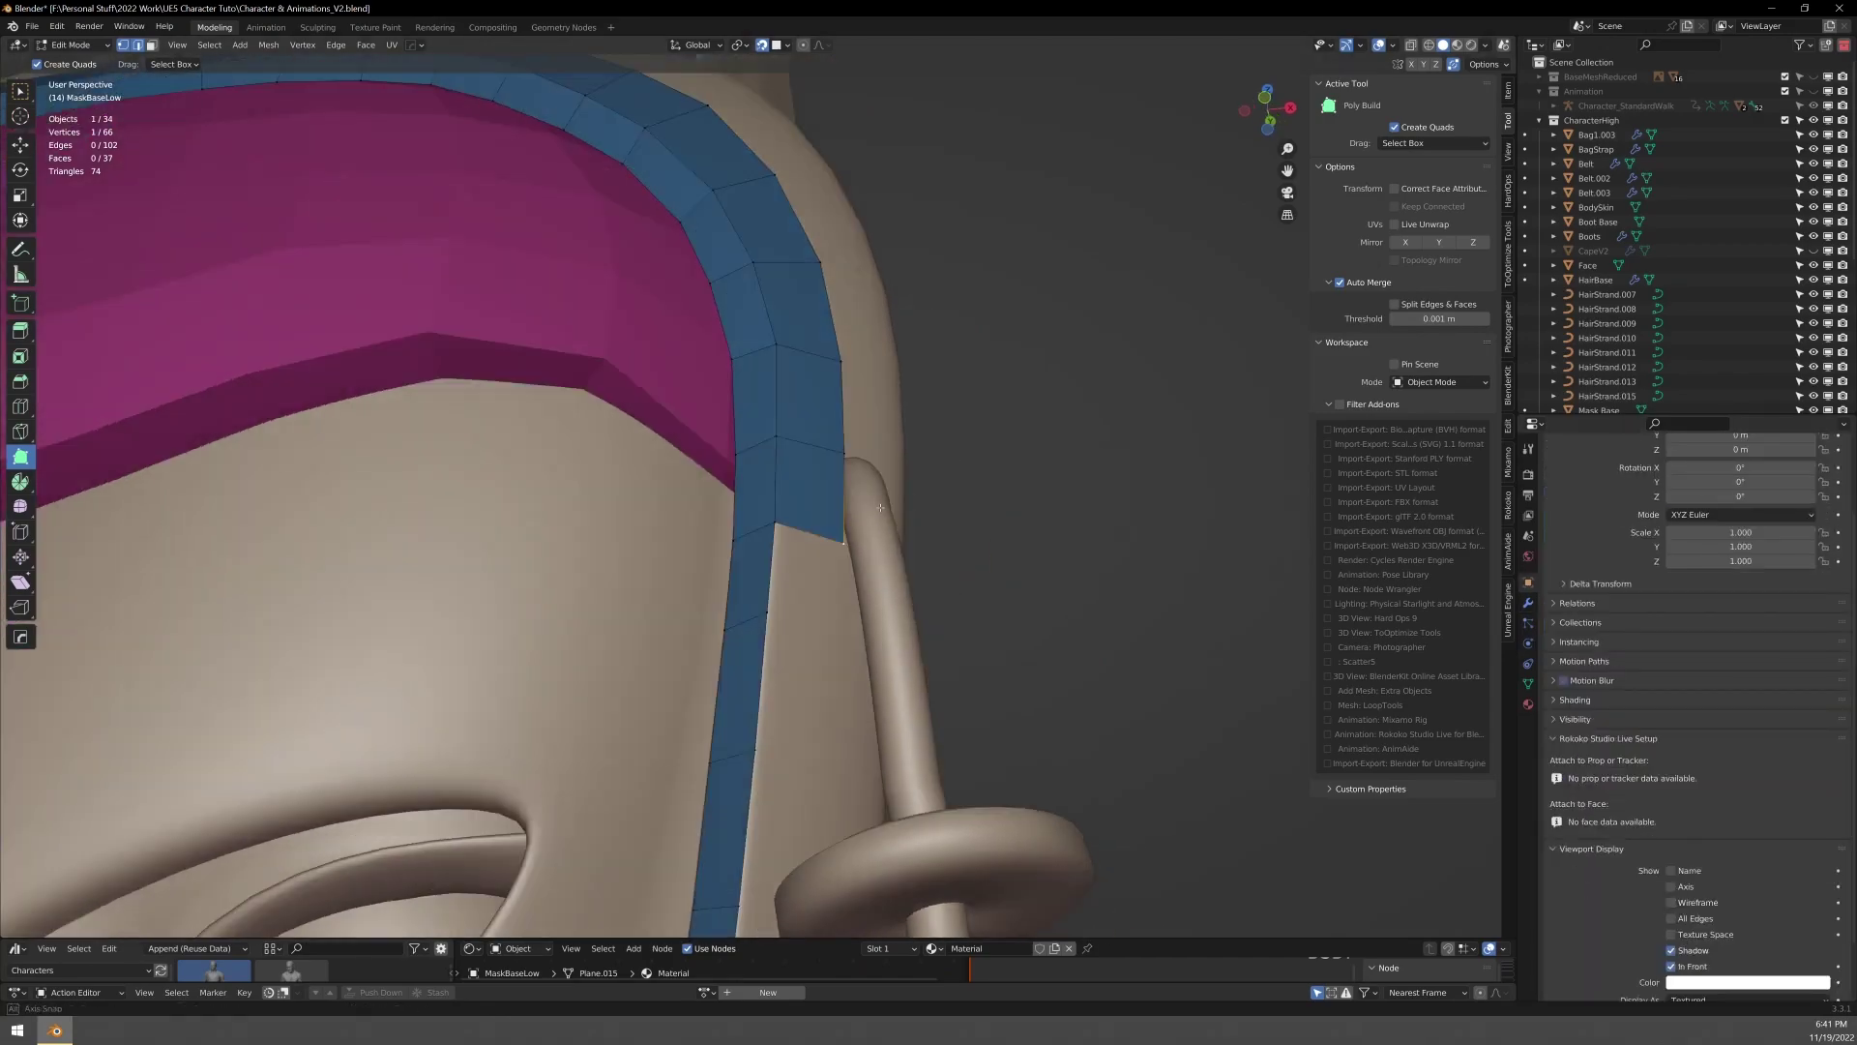
Extend the face strip down toward the ear, then play the UV Mapping for Games trailer.
{"action": "left_click_drag", "start_coordinate": [824, 578], "coordinate": [819, 617]}
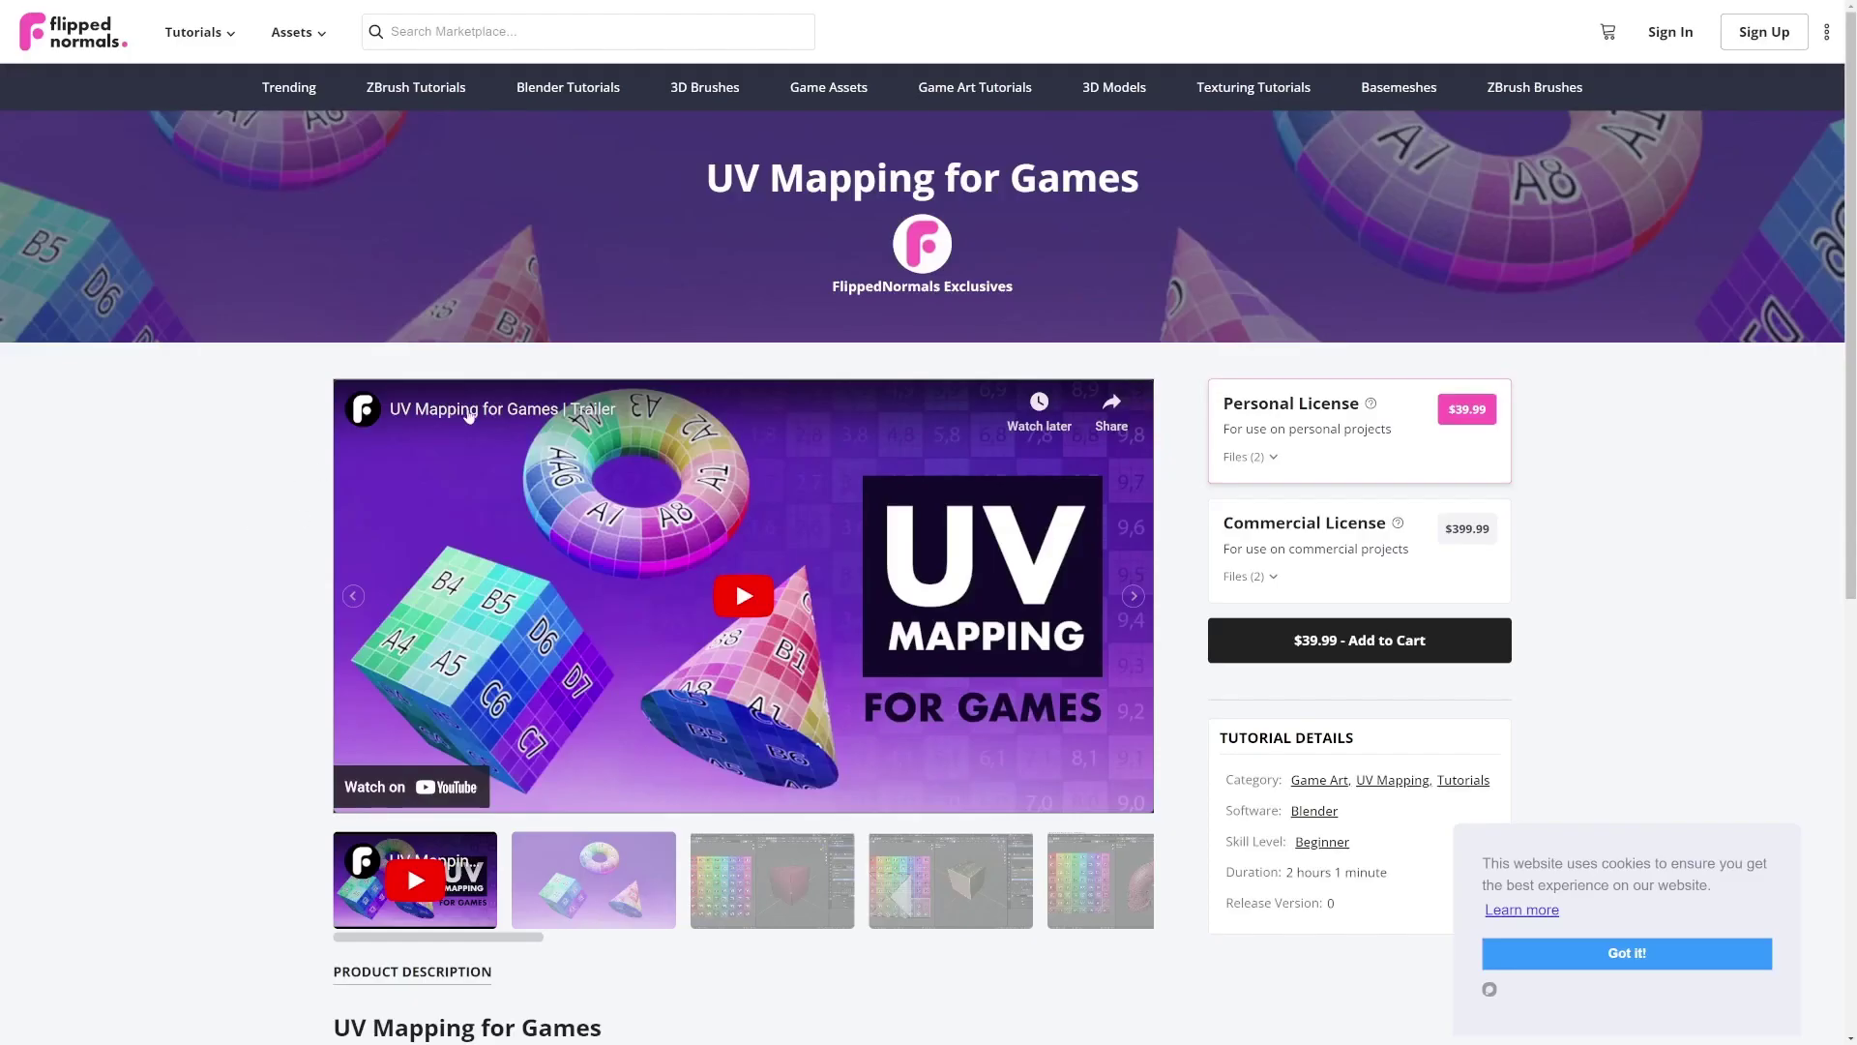
{"action": "scroll", "coordinate": [653, 634], "scroll_direction": "down", "scroll_amount": 5}
{"action": "scroll", "coordinate": [654, 633], "scroll_direction": "up", "scroll_amount": 4}
{"action": "left_click", "coordinate": [572, 592]}
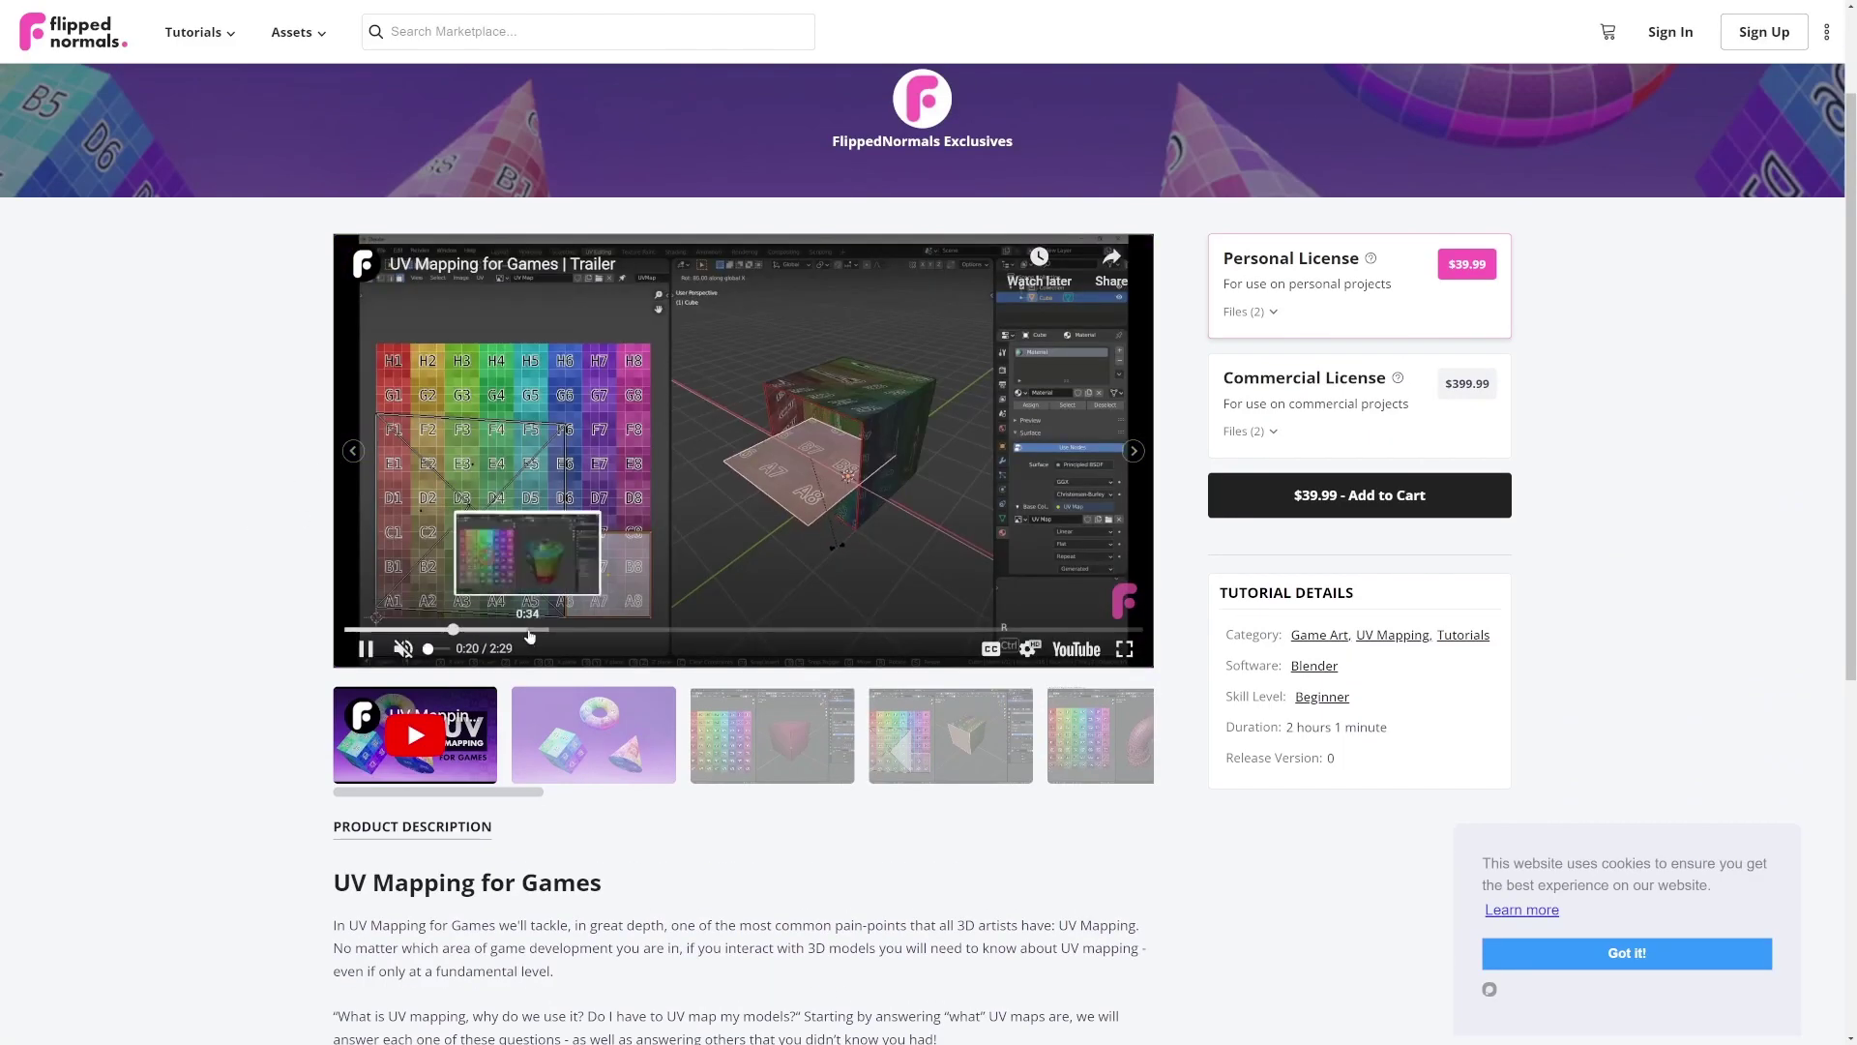
Scroll up to bring the untextured toad model with its single fill layer into view.
{"action": "scroll", "coordinate": [801, 656], "scroll_direction": "up", "scroll_amount": 2}
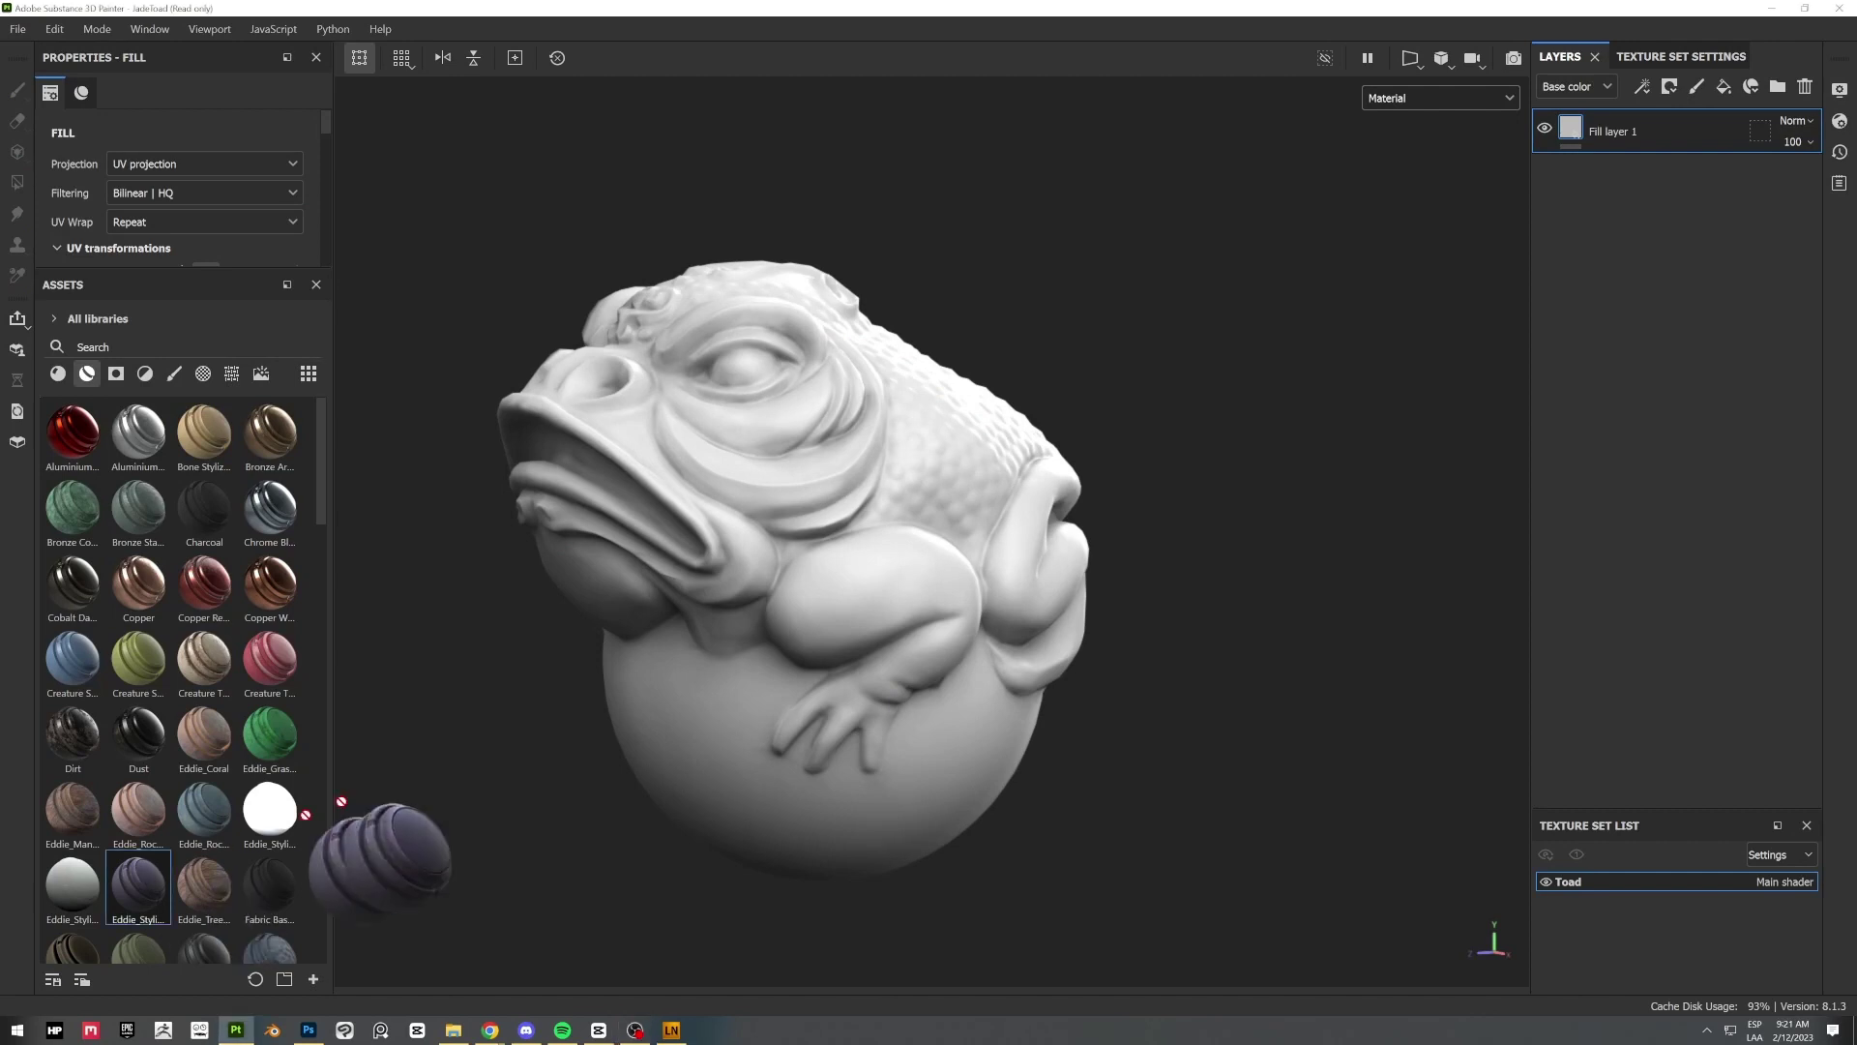
Apply the purple stylized material to the toad and display only its base colour channel.
{"action": "left_click_drag", "start_coordinate": [546, 795], "coordinate": [1101, 353]}
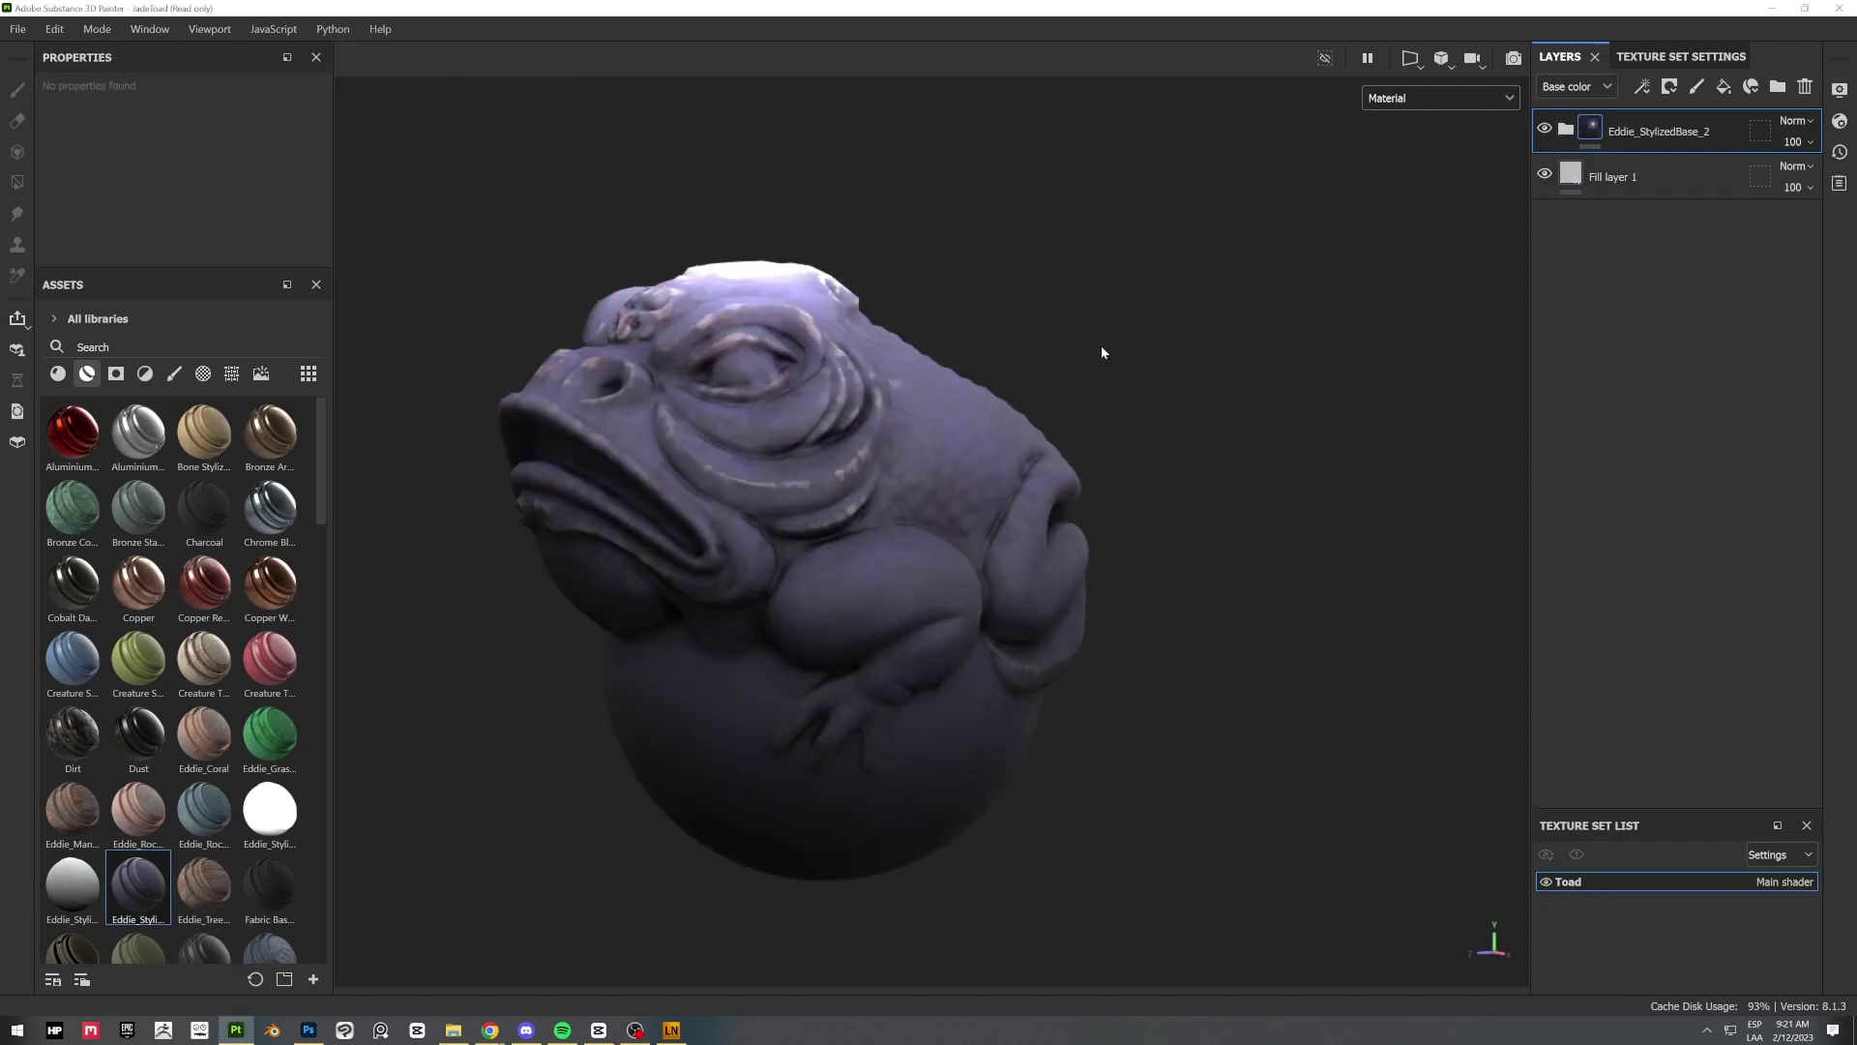
{"action": "left_click", "coordinate": [1565, 129]}
{"action": "key", "text": "c"}
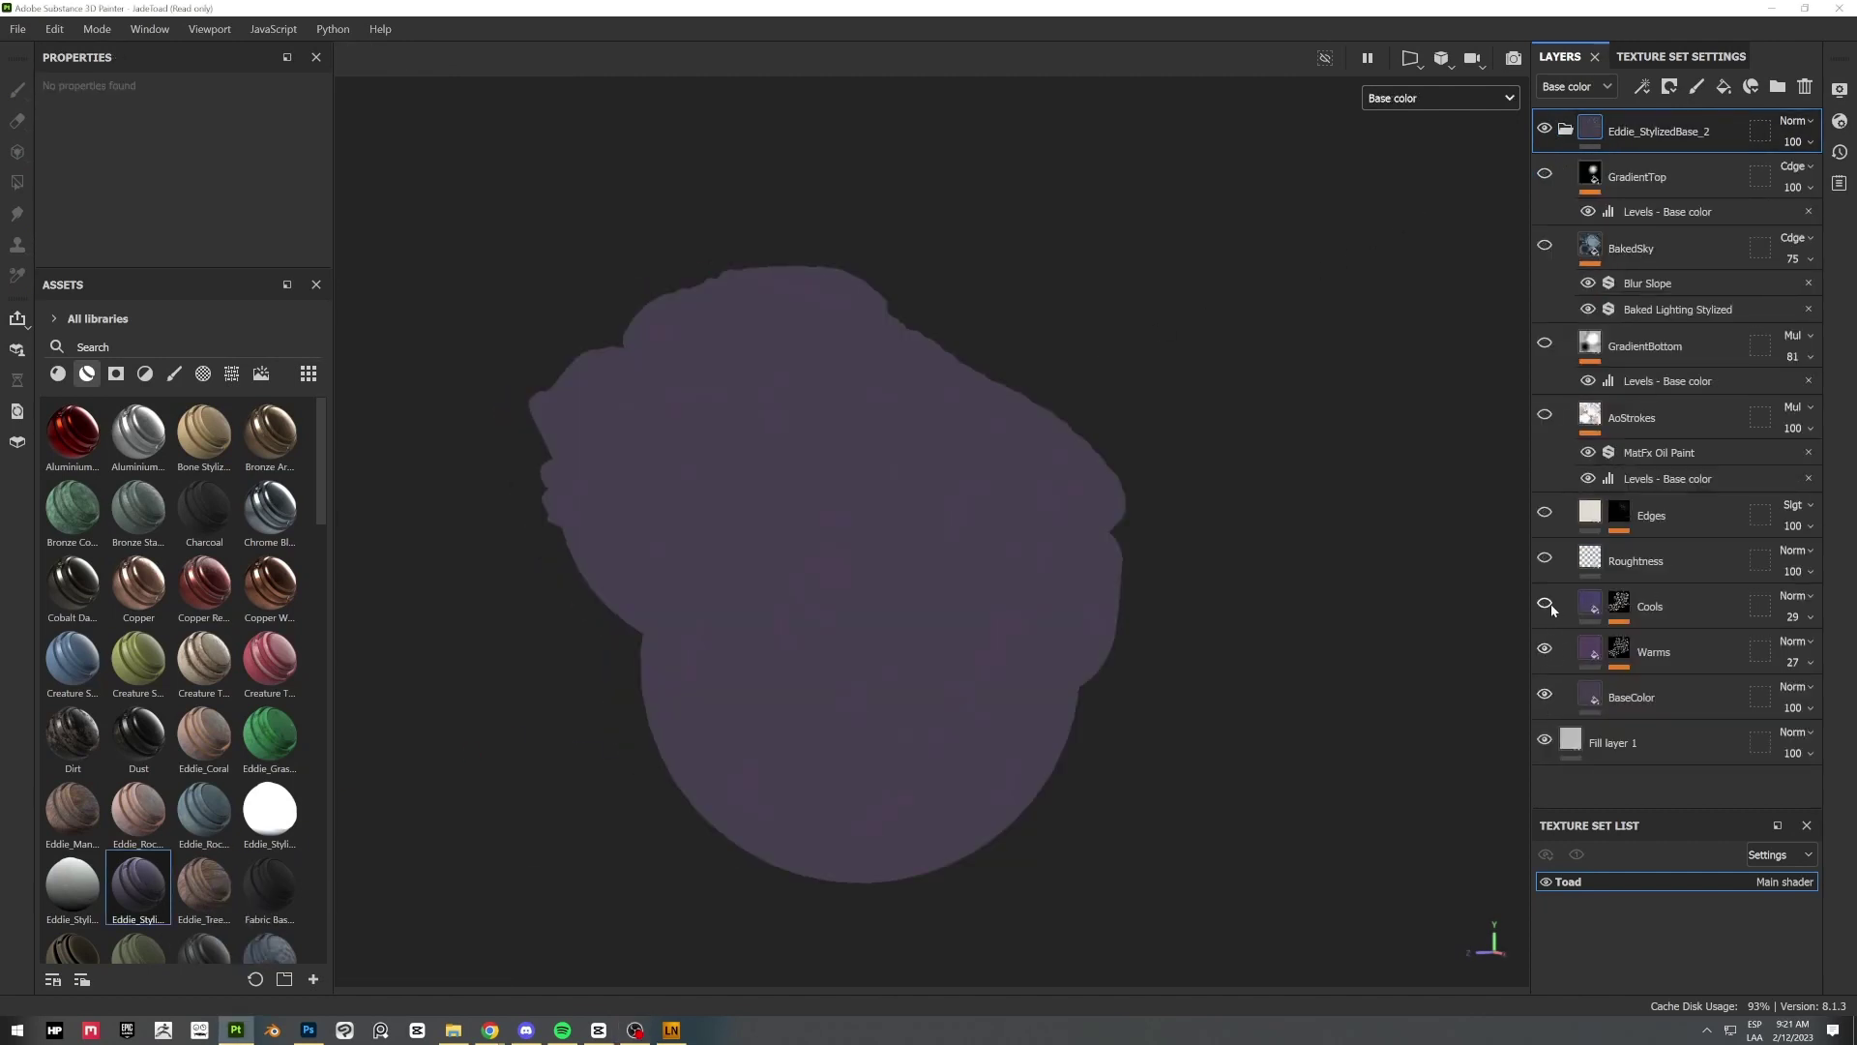
{"action": "scroll", "coordinate": [964, 659], "scroll_direction": "up", "scroll_amount": 2}
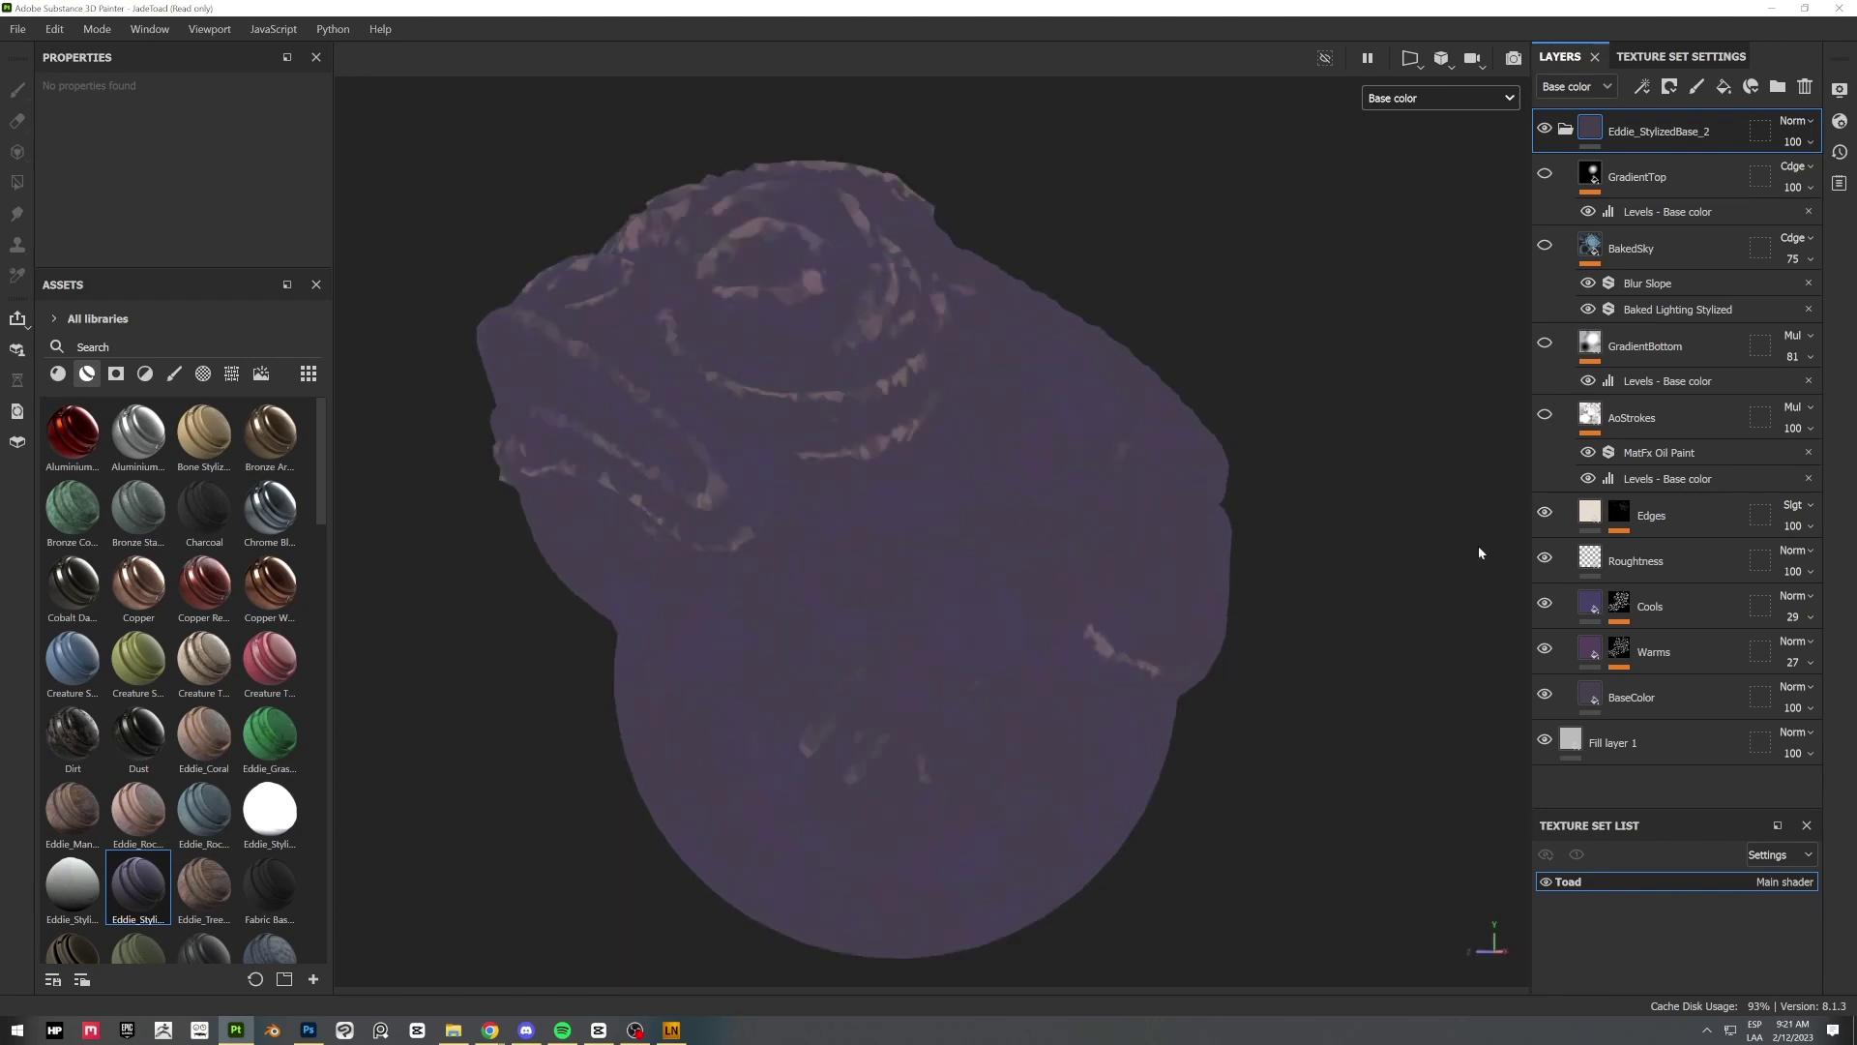
{"action": "scroll", "coordinate": [1320, 580], "scroll_direction": "down", "scroll_amount": 1}
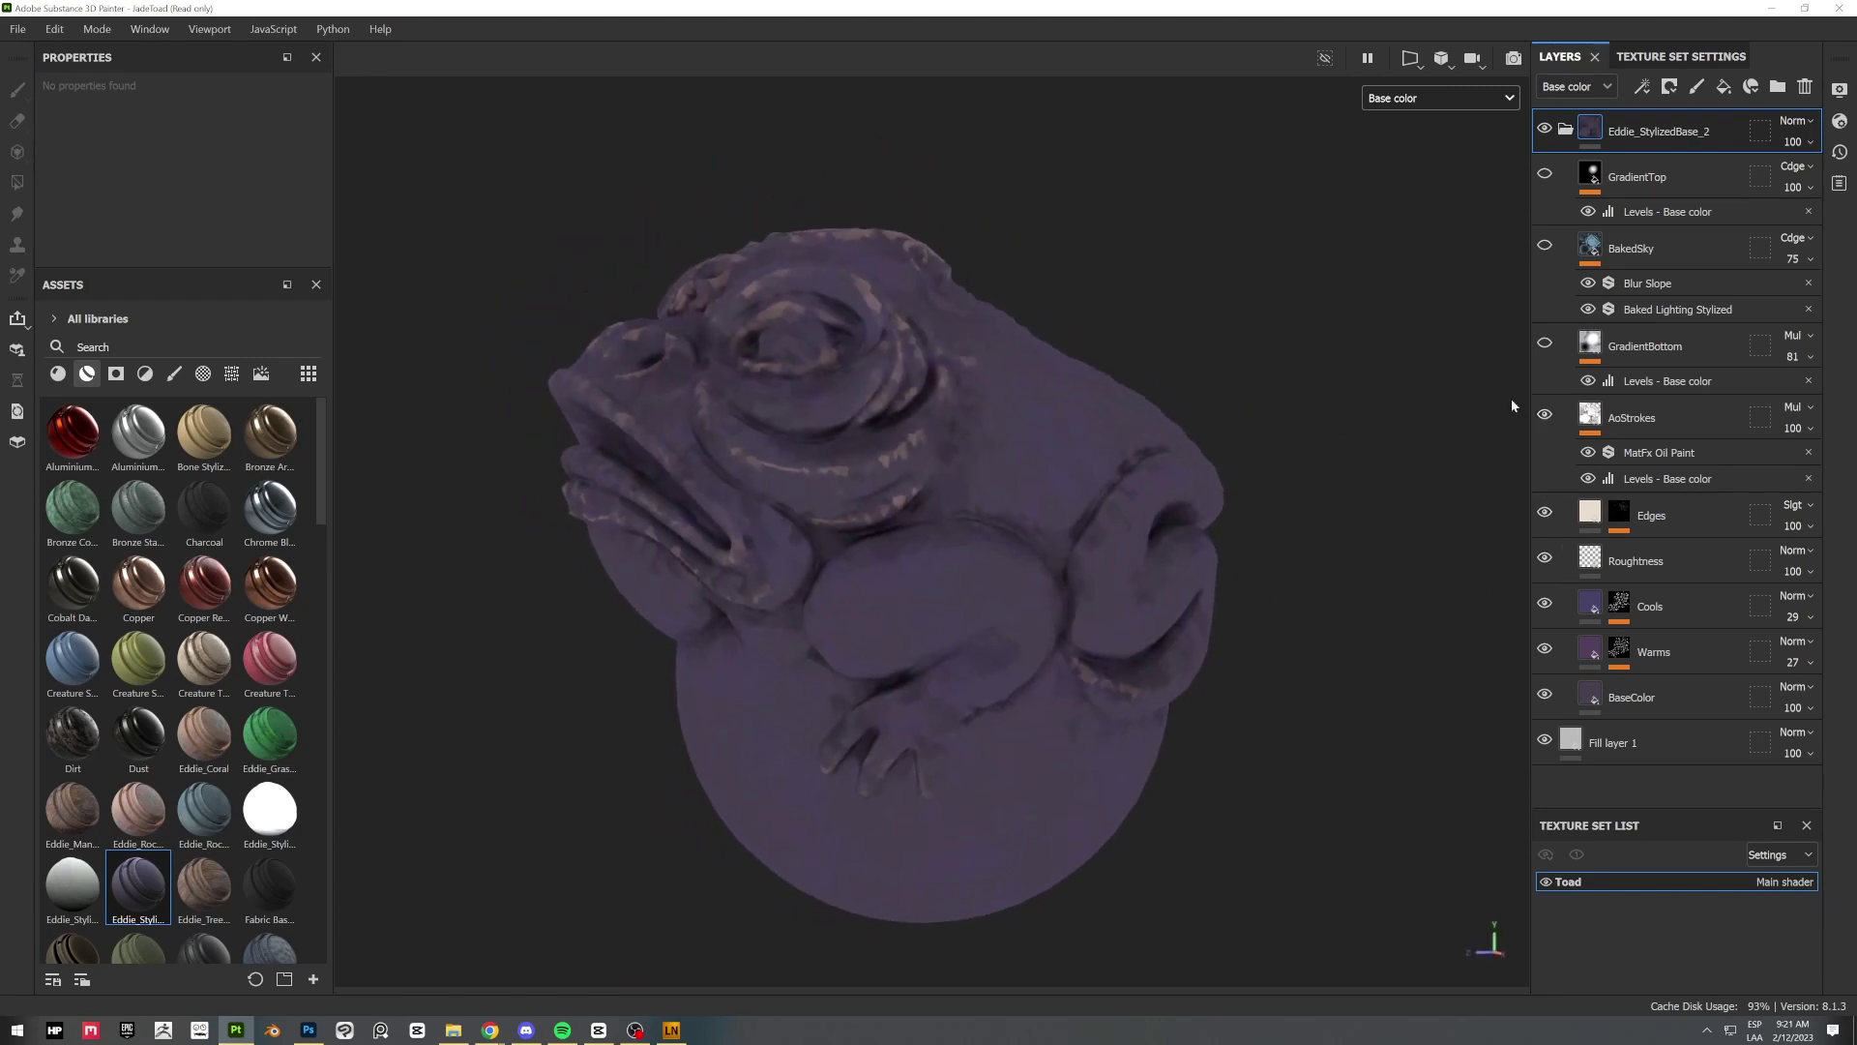
Turn on the GradientBottom, BakedSky and GradientTop layers, with GradientTop at 19 opacity.
{"action": "left_click", "coordinate": [1544, 345]}
{"action": "left_click", "coordinate": [1544, 246]}
{"action": "left_click", "coordinate": [1545, 173]}
{"action": "left_click", "coordinate": [1793, 186]}
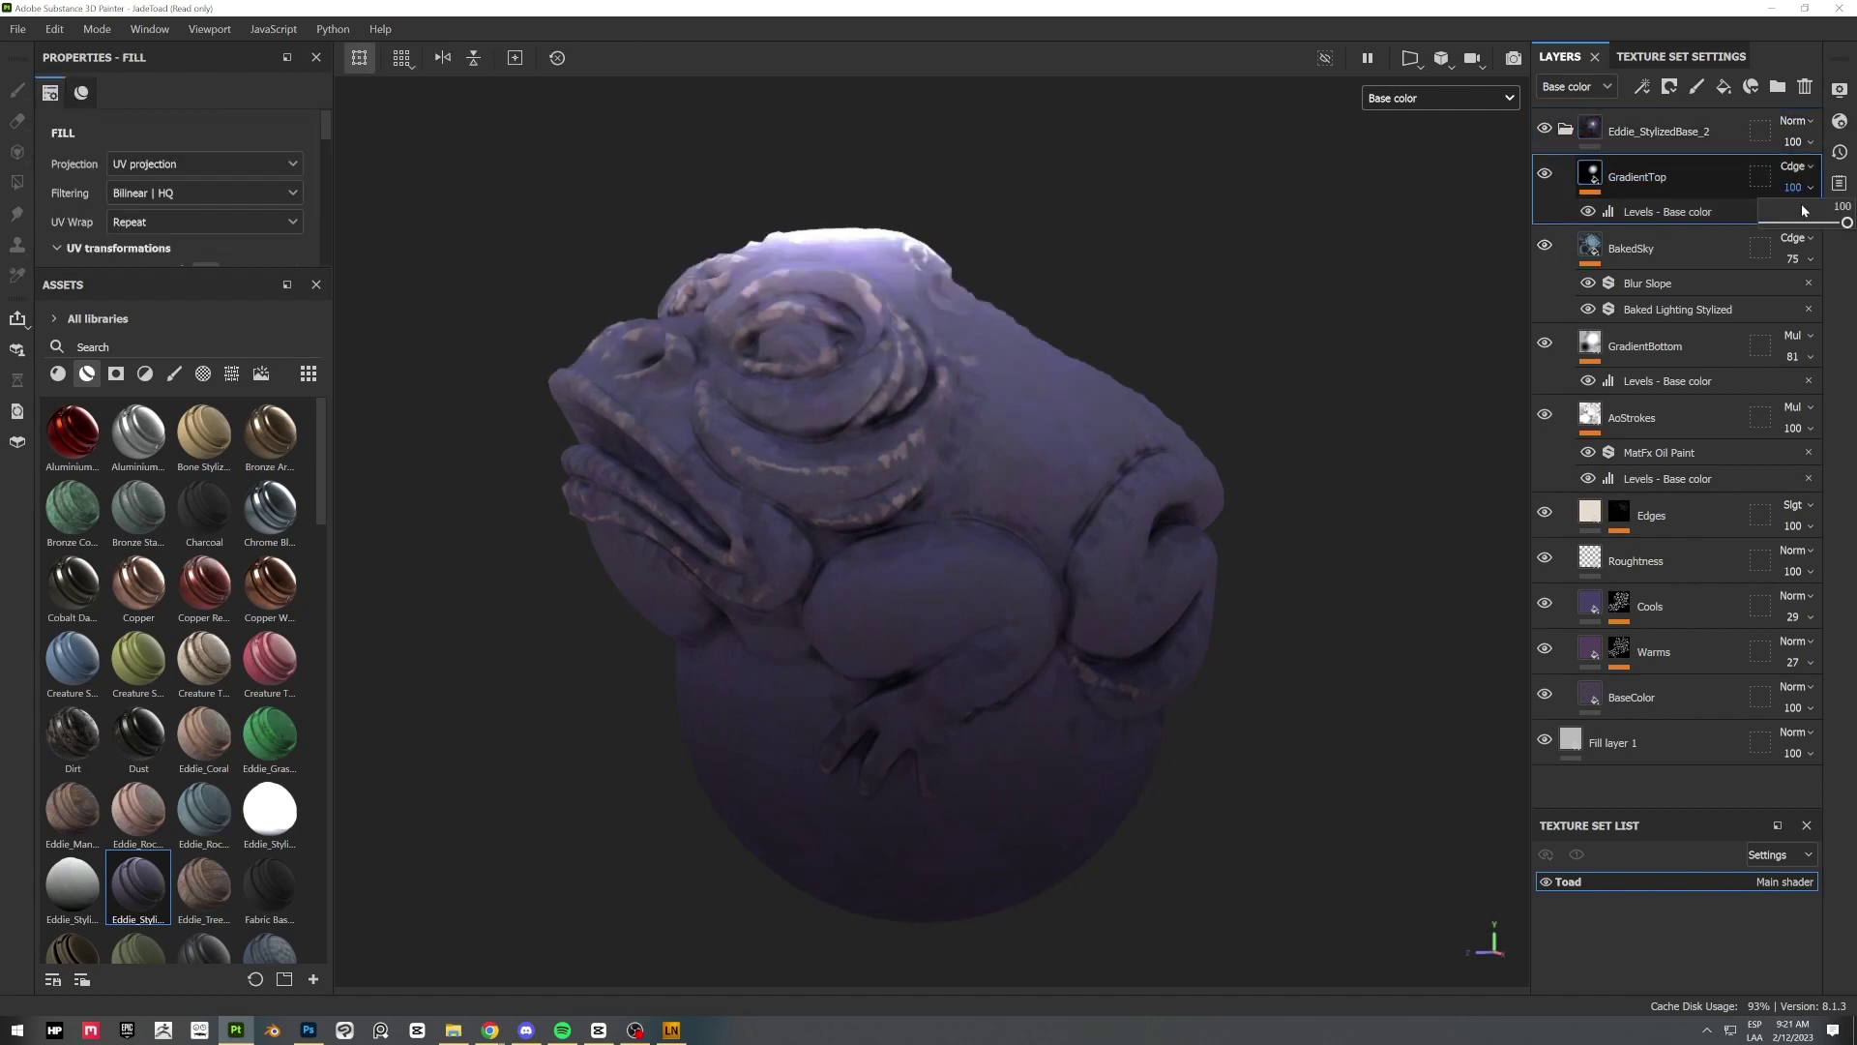
{"action": "left_click_drag", "start_coordinate": [1842, 222], "coordinate": [1783, 225]}
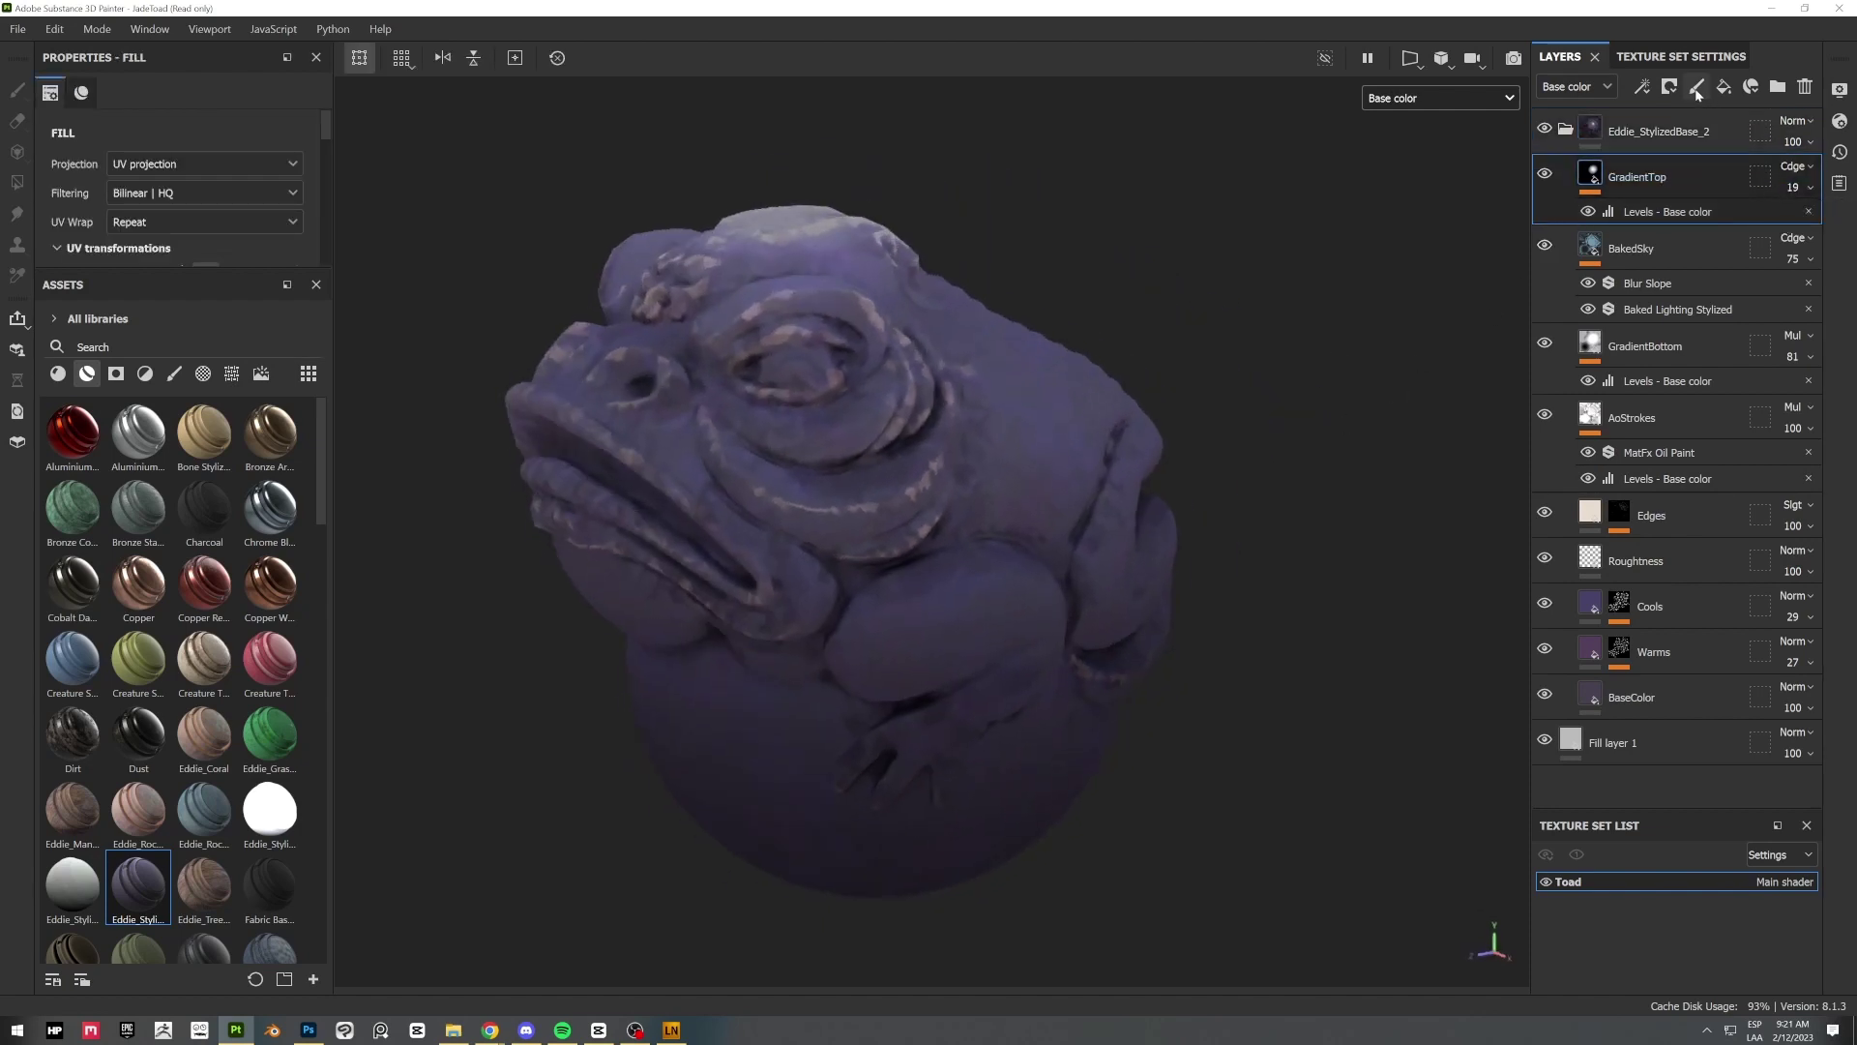
Add a new paint layer above GradientTop and pan the view down to the toad's hand.
{"action": "left_click", "coordinate": [1697, 89]}
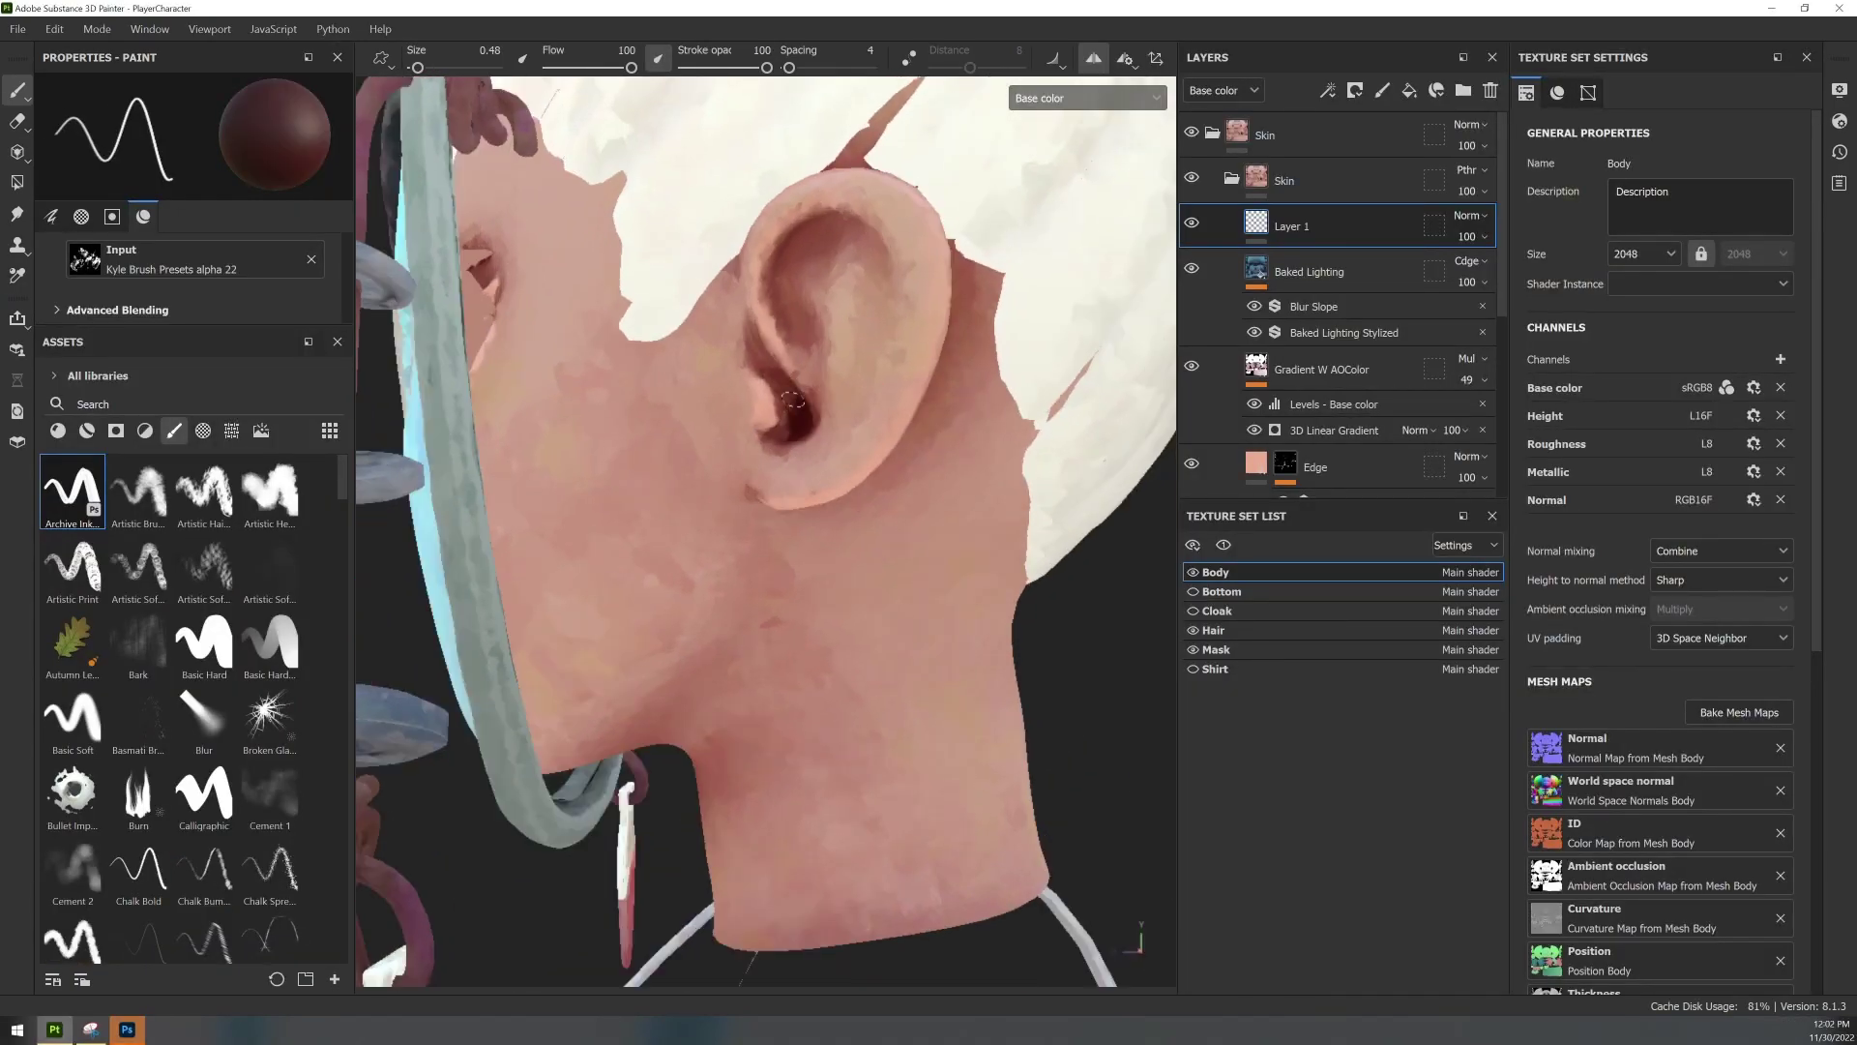
{"action": "middle_click_drag", "start_coordinate": [839, 368], "coordinate": [839, 532], "text": "alt"}
{"action": "scroll", "coordinate": [839, 532], "scroll_direction": "down", "scroll_amount": 3}
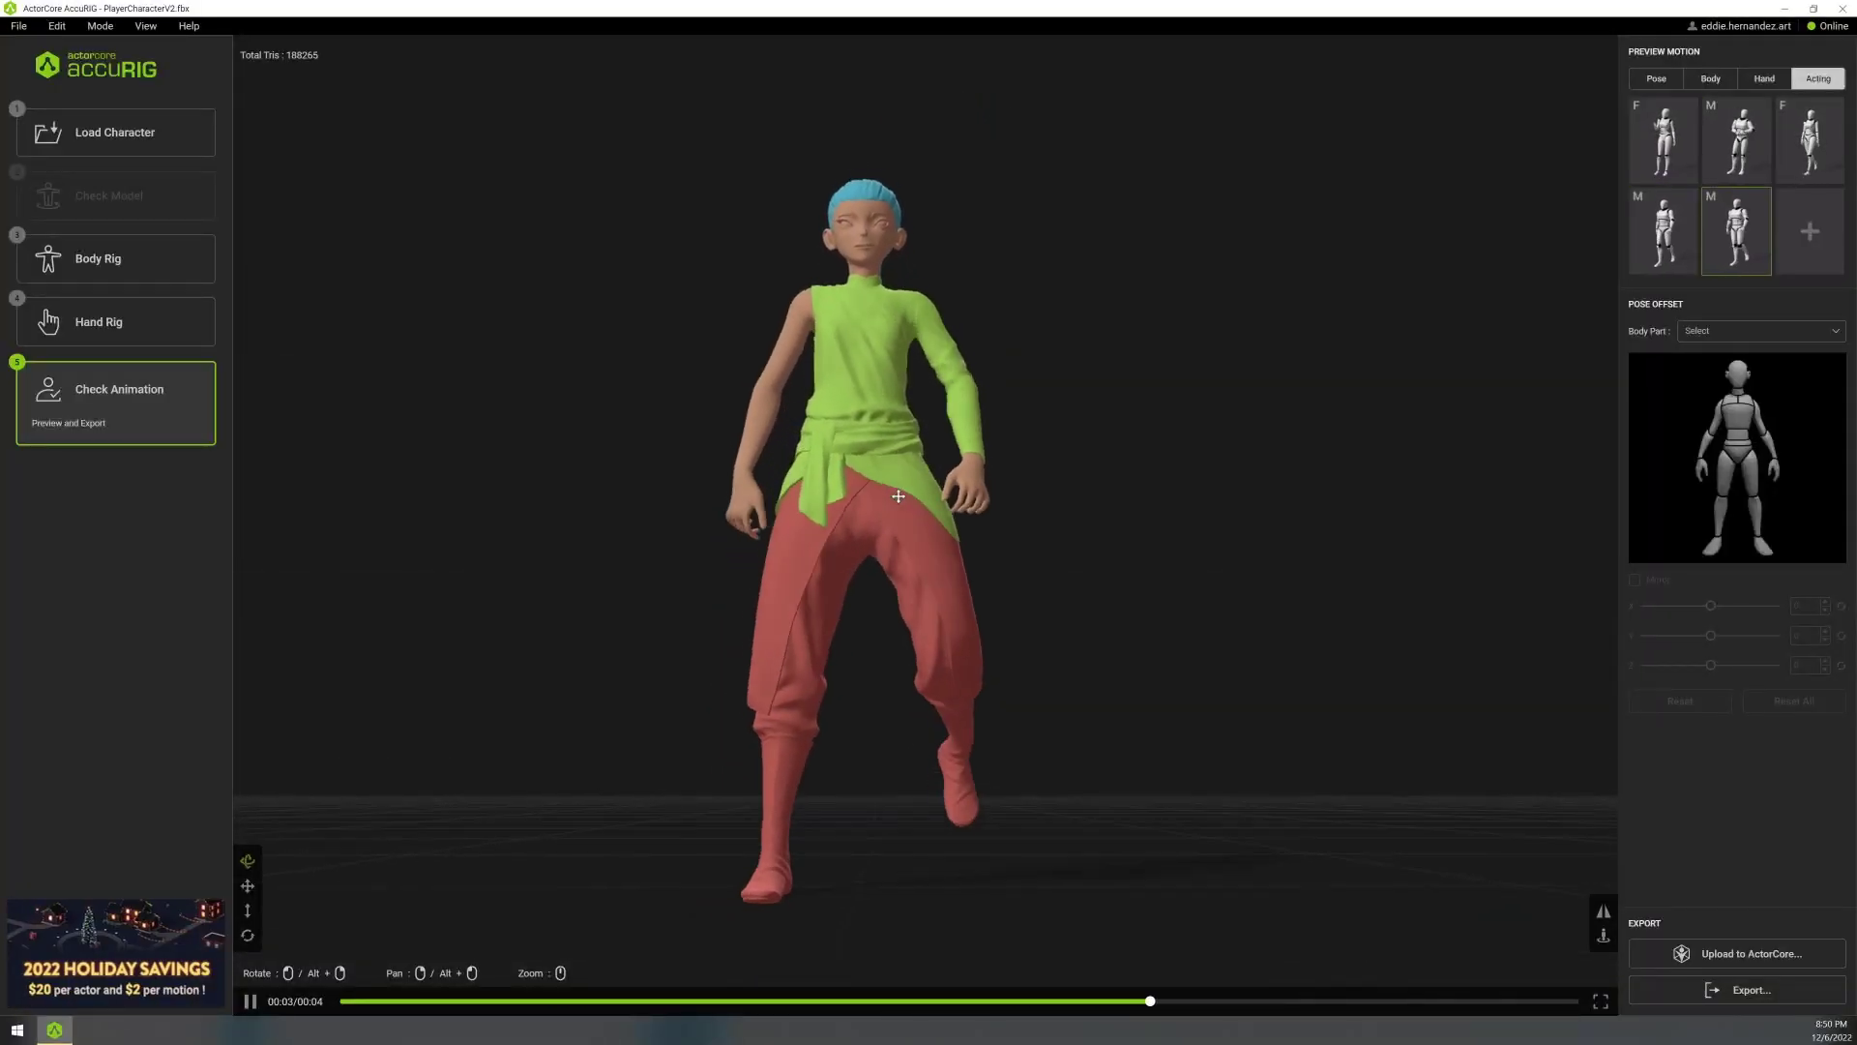
Drag the playback timeline to skip ahead through the tutorial video.
{"action": "left_click_drag", "start_coordinate": [399, 548], "coordinate": [571, 549]}
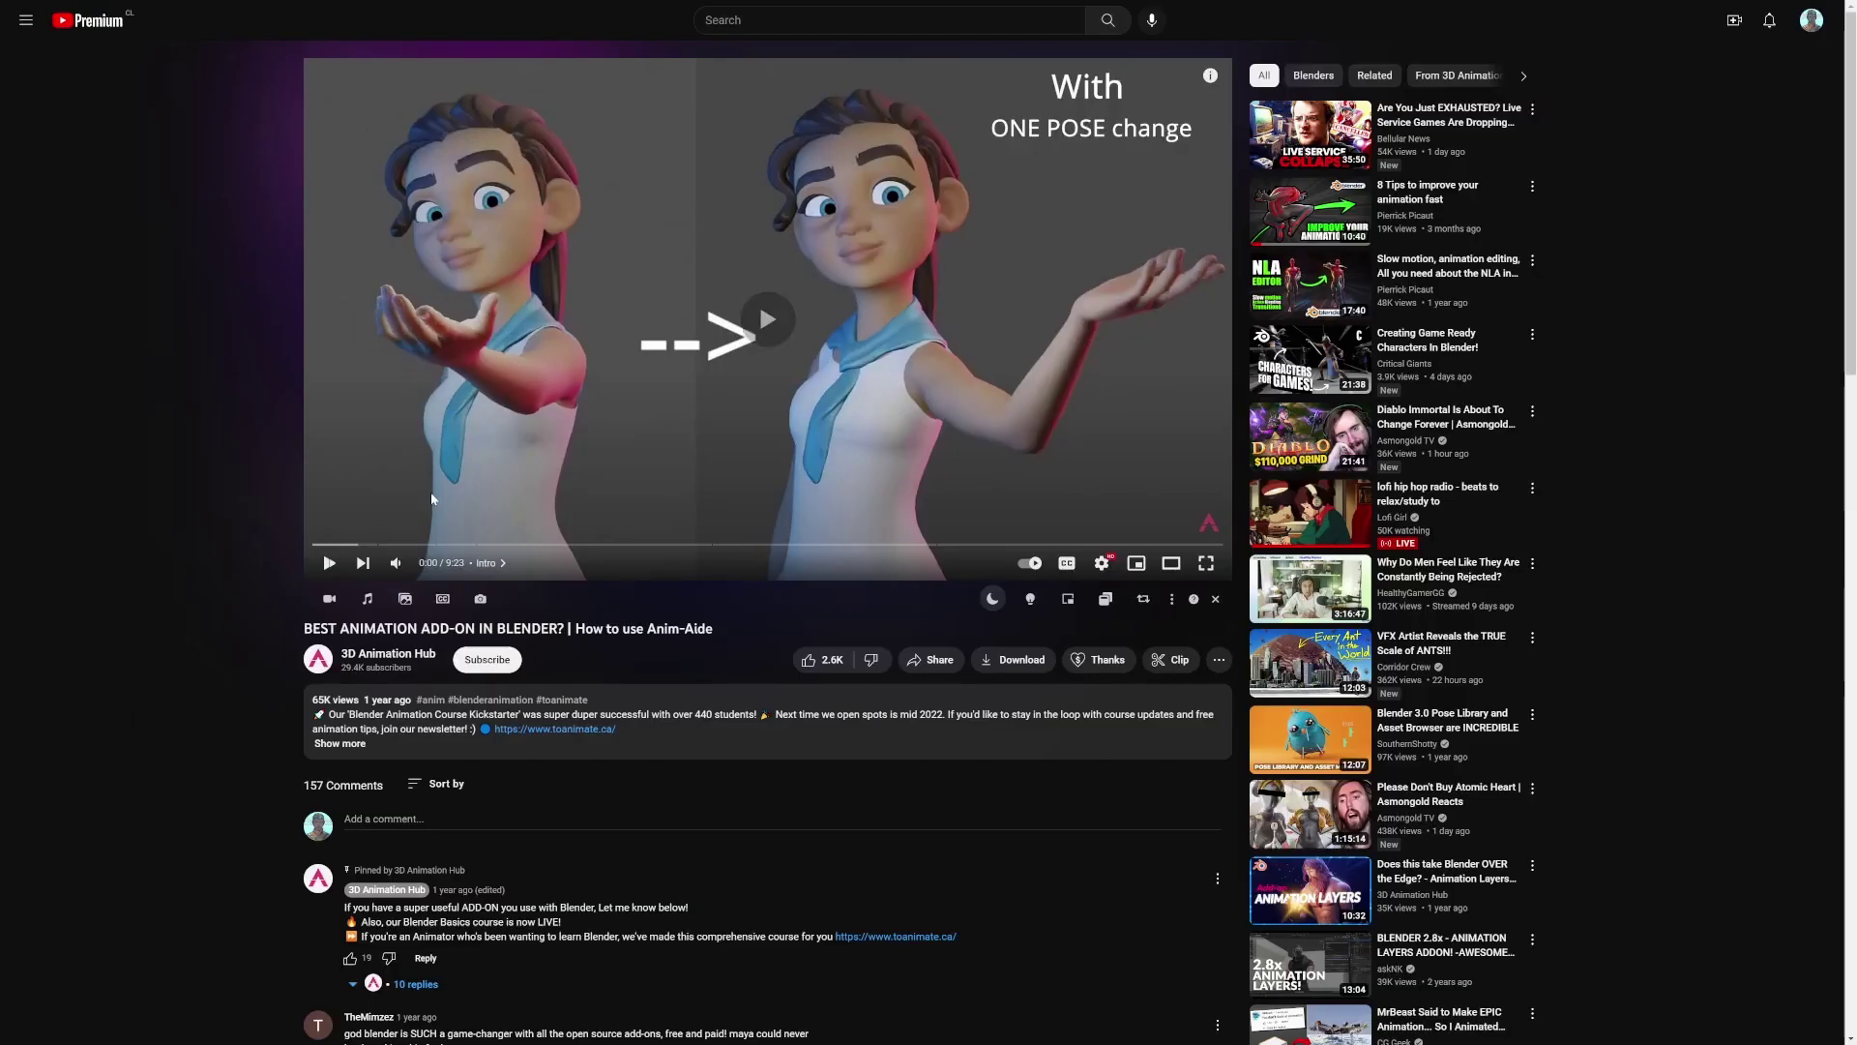
Scrub the Anim-Aide video from 0:00 ahead to about 2:08.
{"action": "left_click_drag", "start_coordinate": [349, 544], "coordinate": [612, 552]}
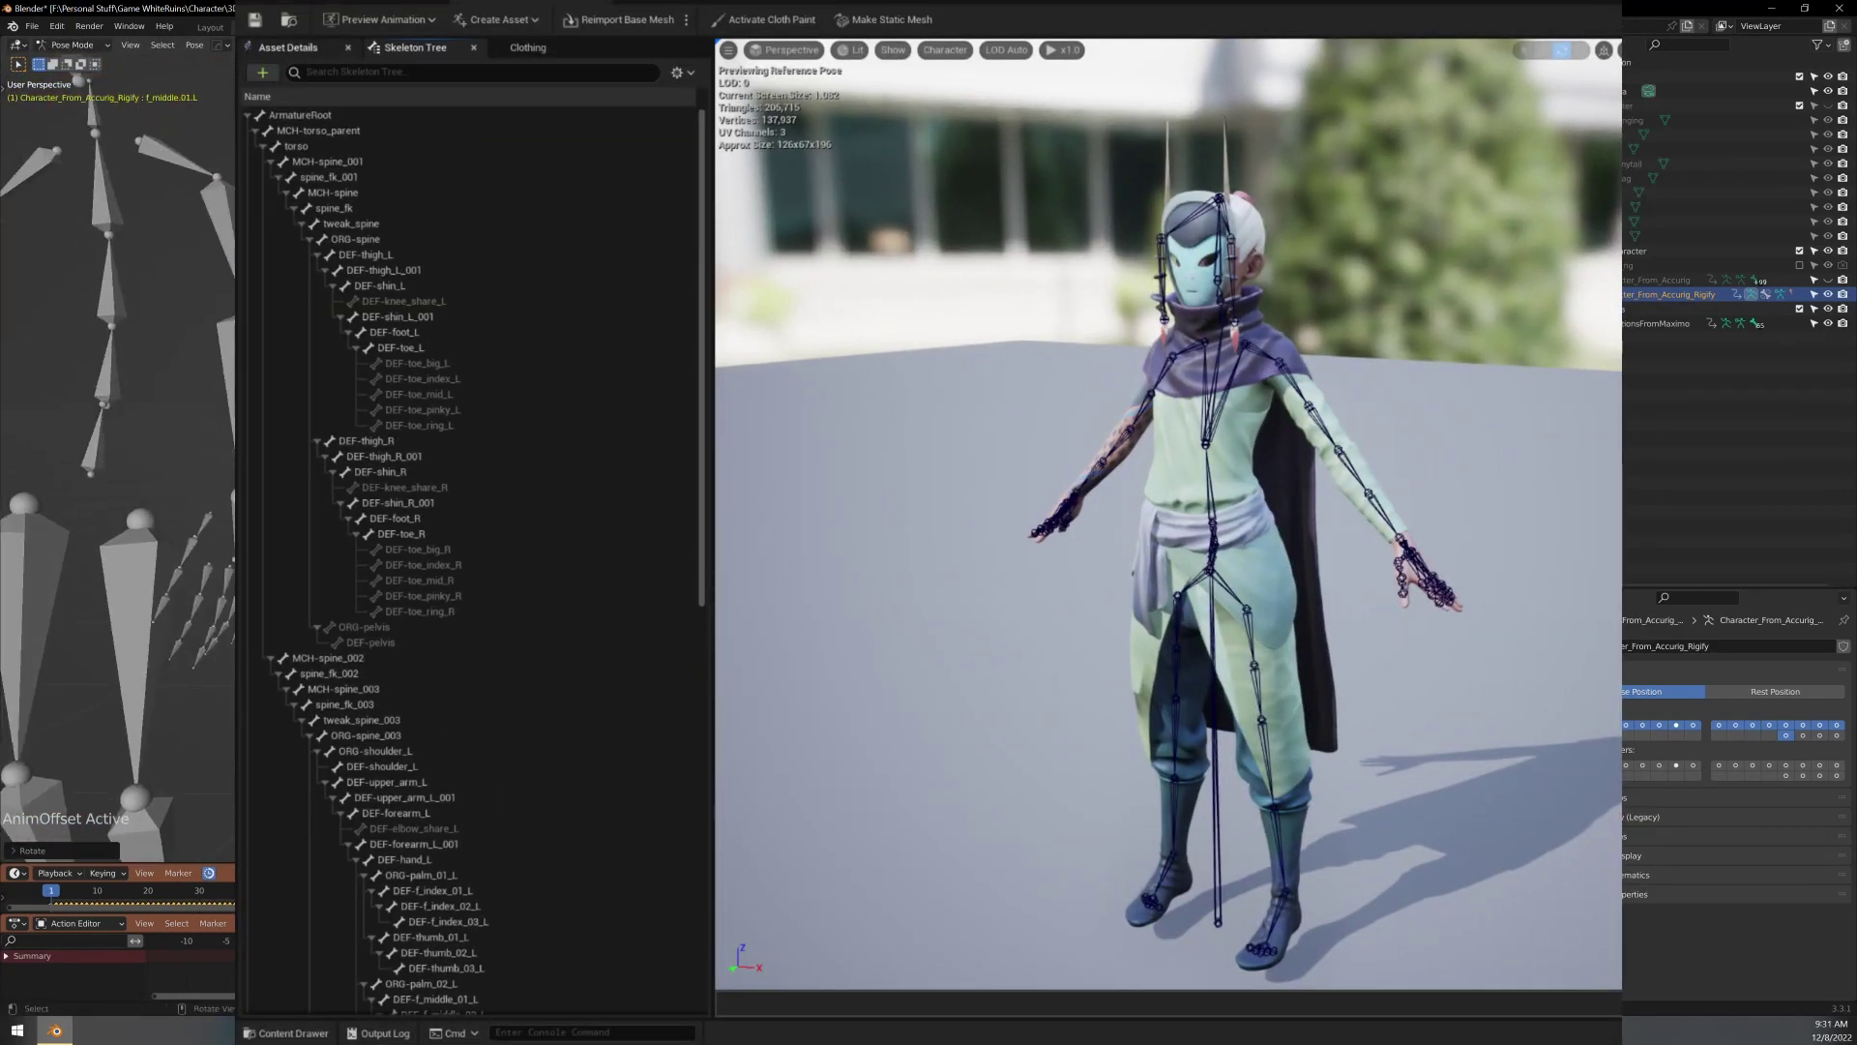
Start the physics simulation on the mask's hanging talismans in PA_PlayerCharacter.
{"action": "key", "text": "Escape"}
{"action": "left_click", "coordinate": [337, 544]}
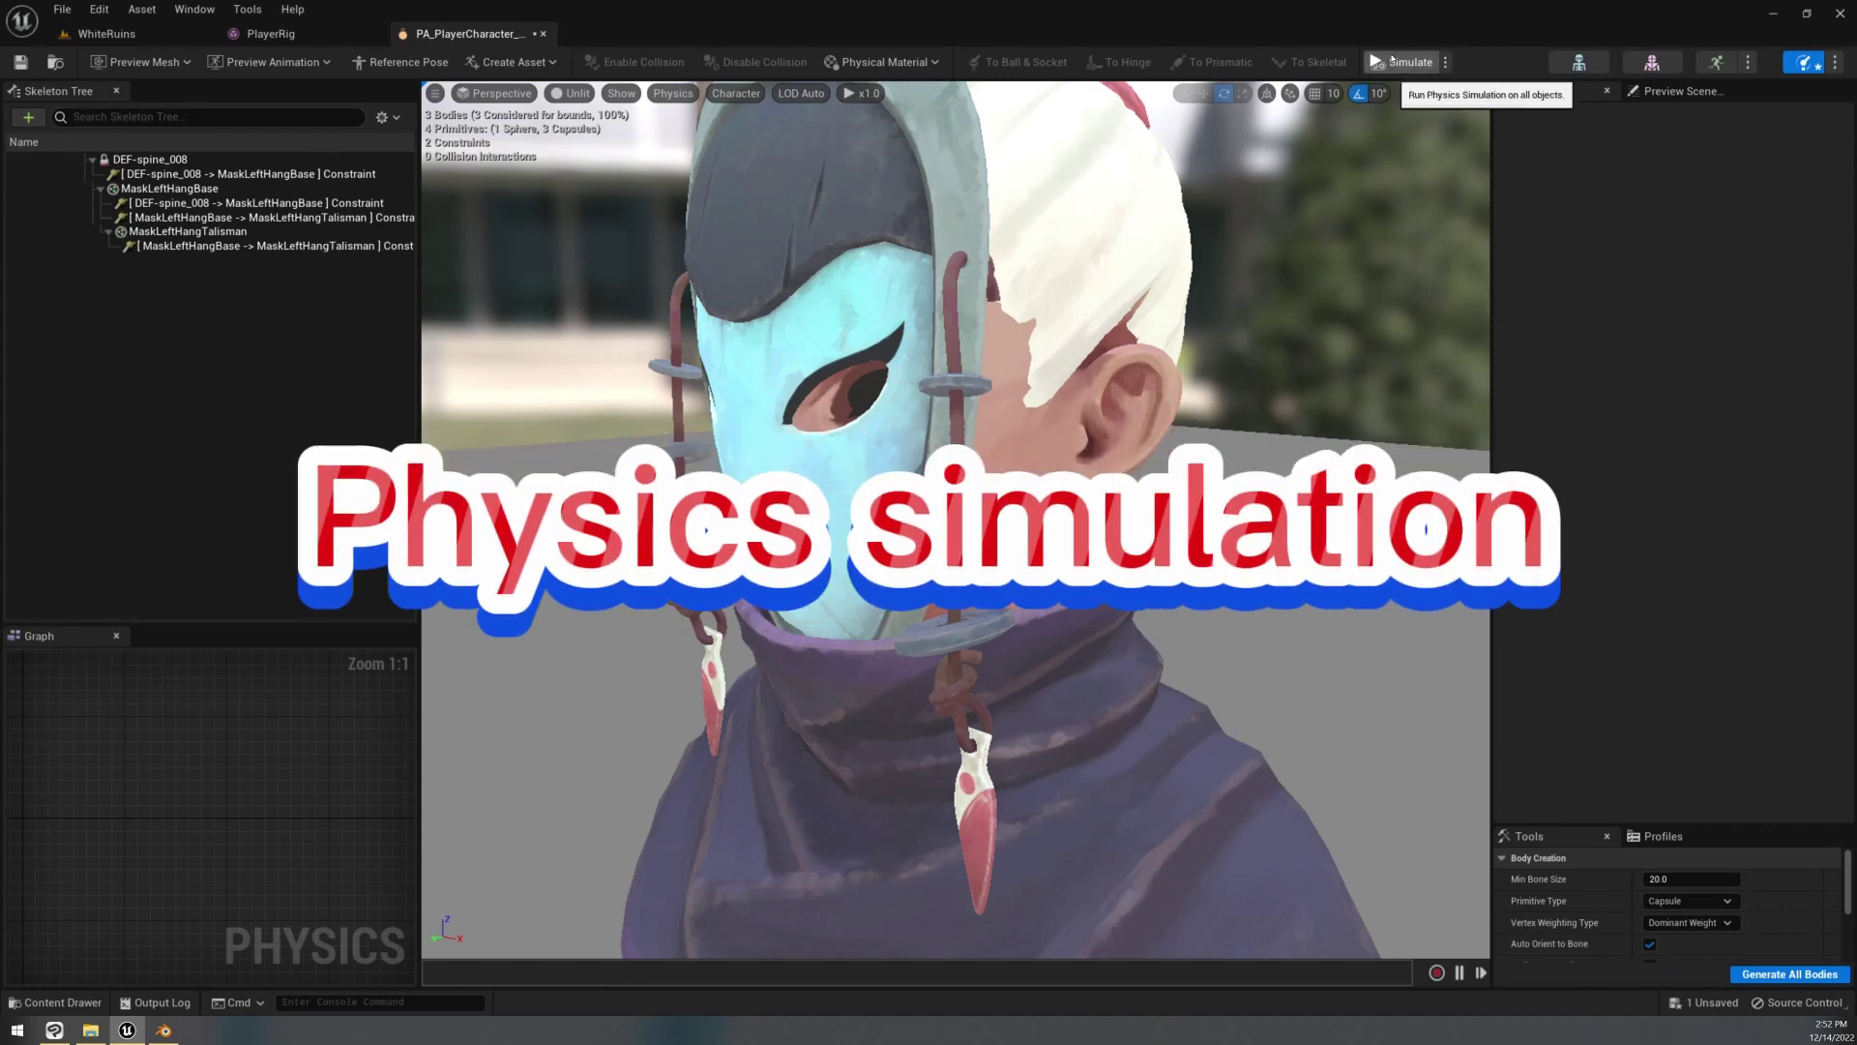
{"action": "left_click", "coordinate": [1392, 61]}
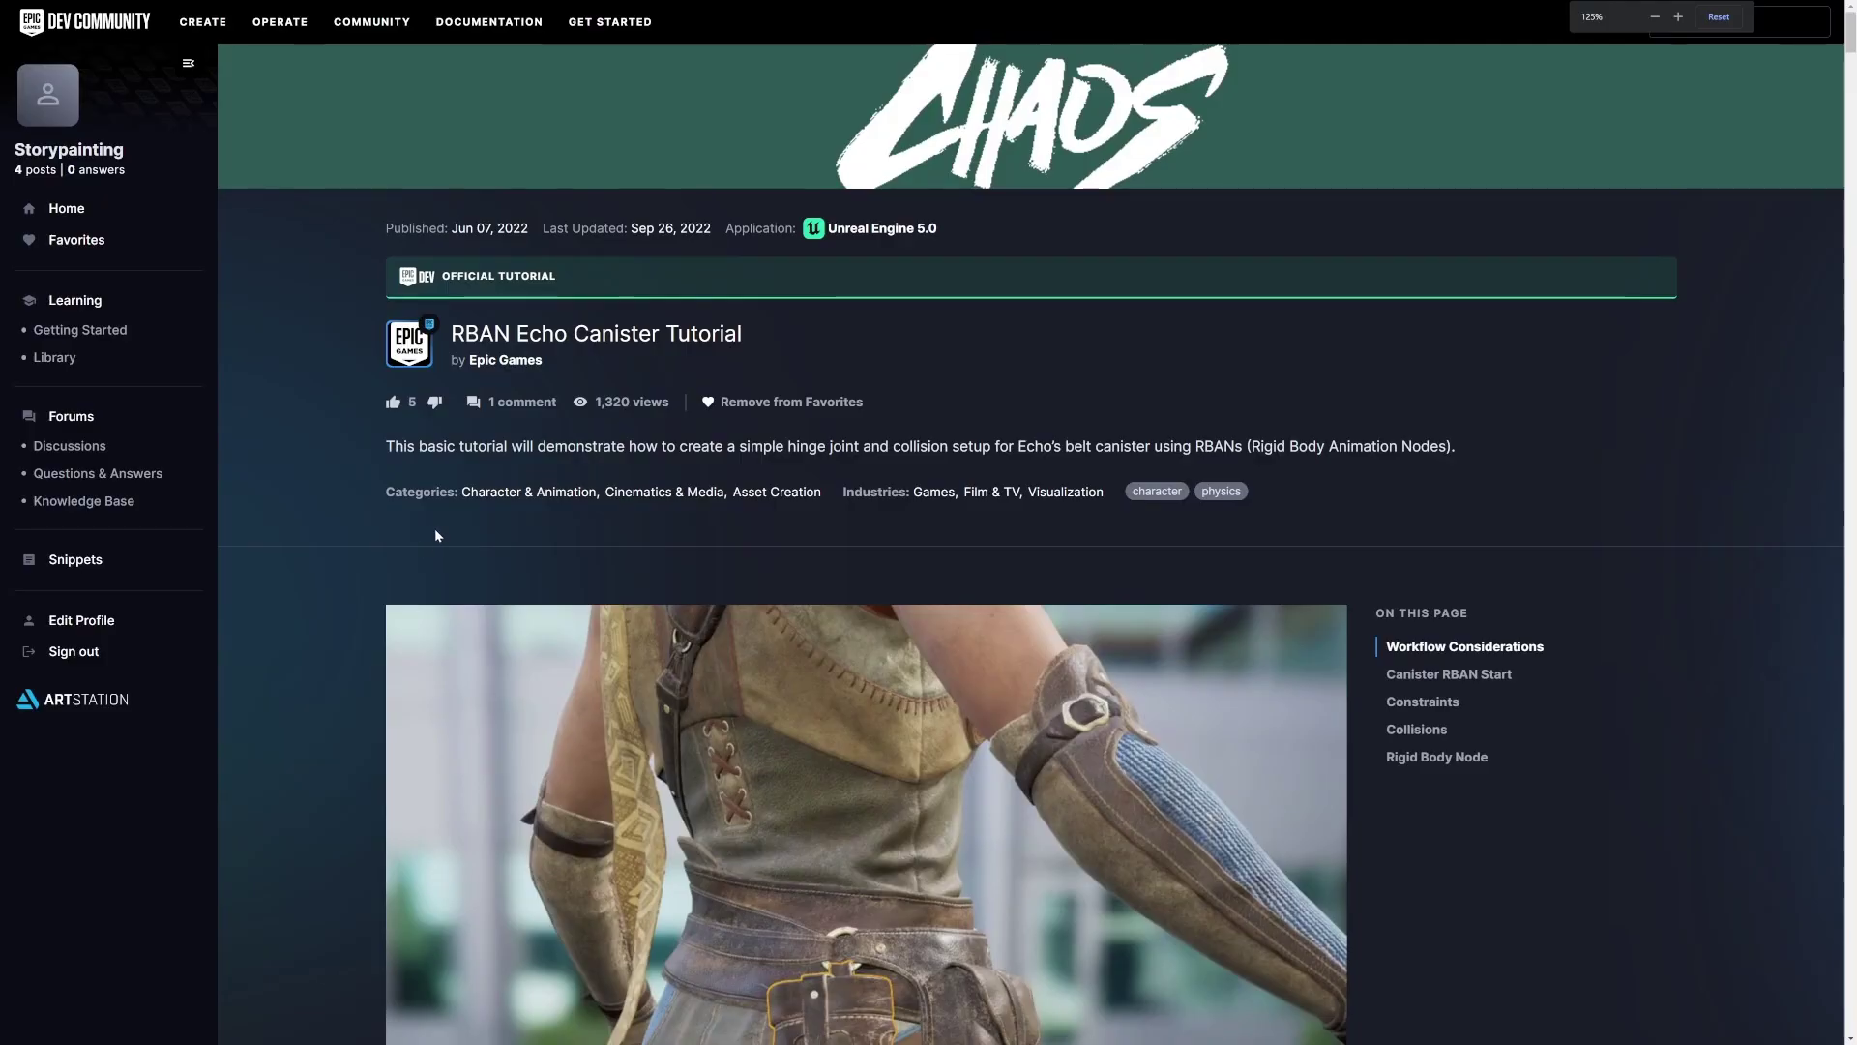
Scroll the Physics Assets guide past Workflow Considerations down to the Constraints and Collisions sections.
{"action": "scroll", "coordinate": [435, 531], "scroll_direction": "down", "scroll_amount": 20}
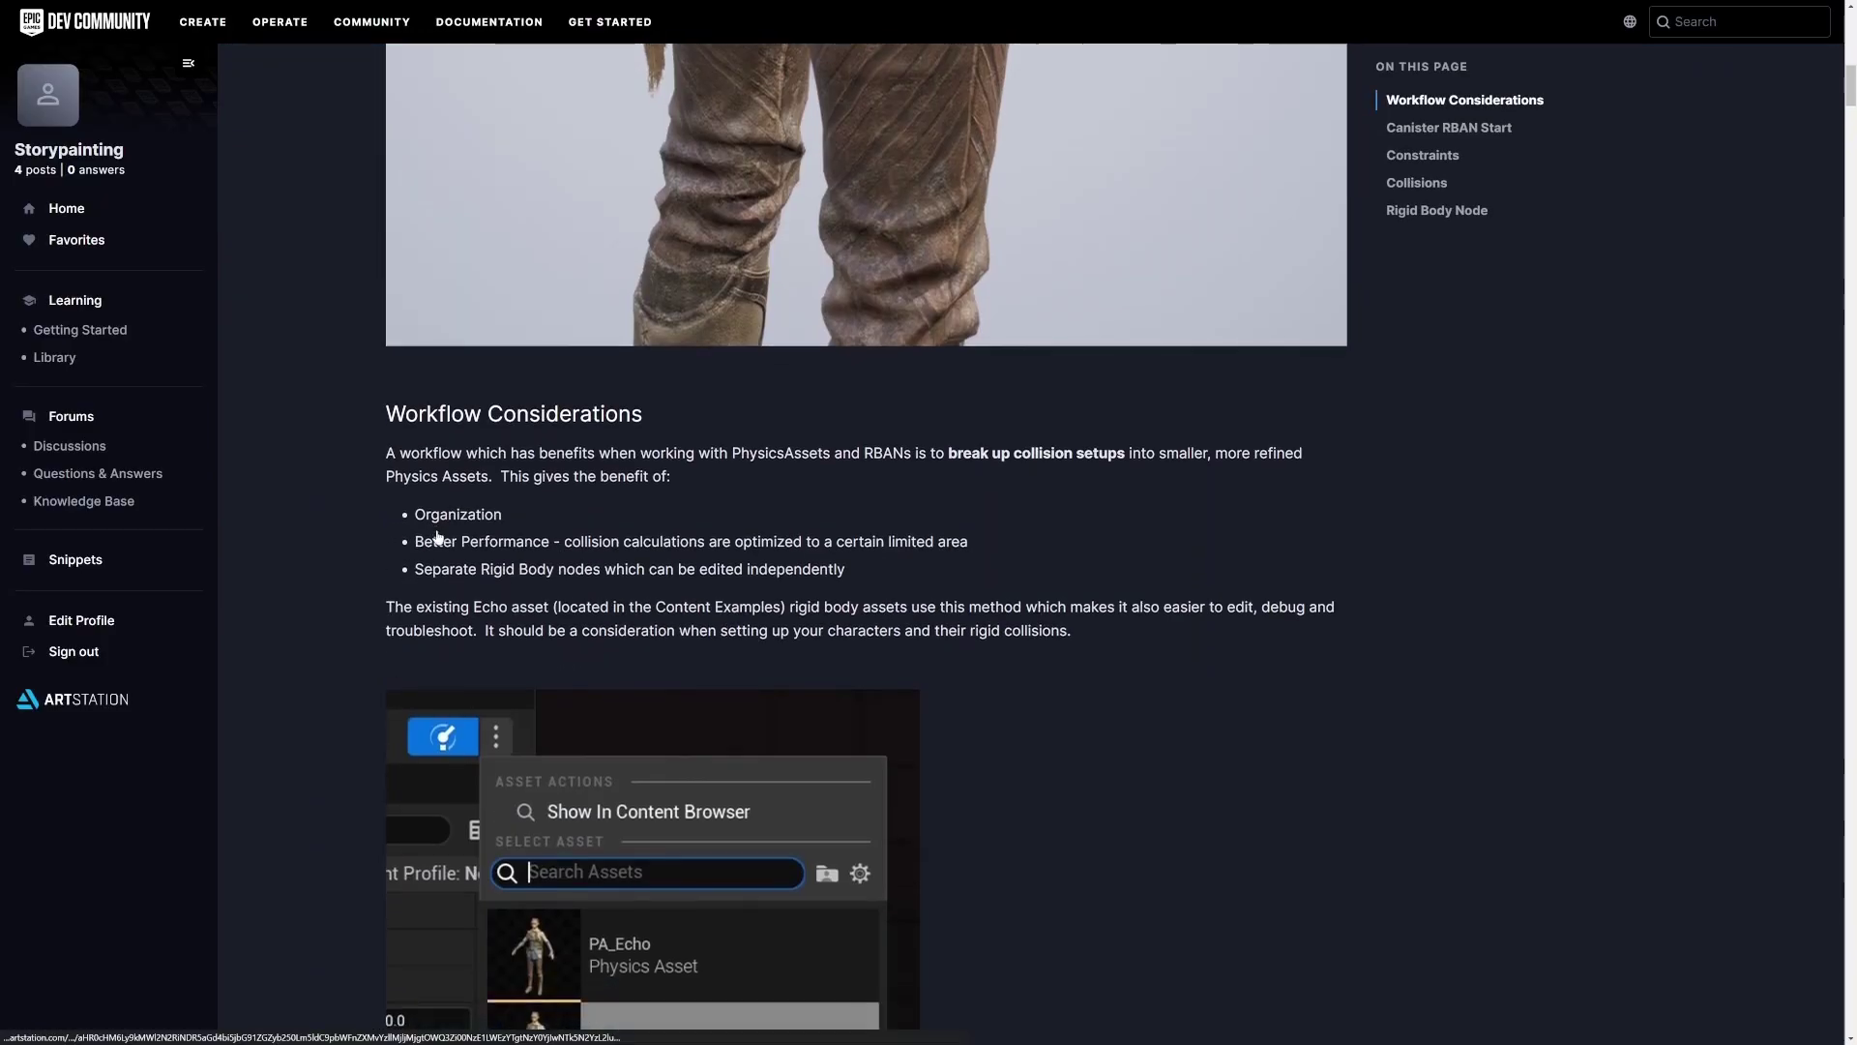
{"action": "scroll", "coordinate": [438, 538], "scroll_direction": "down", "scroll_amount": 20}
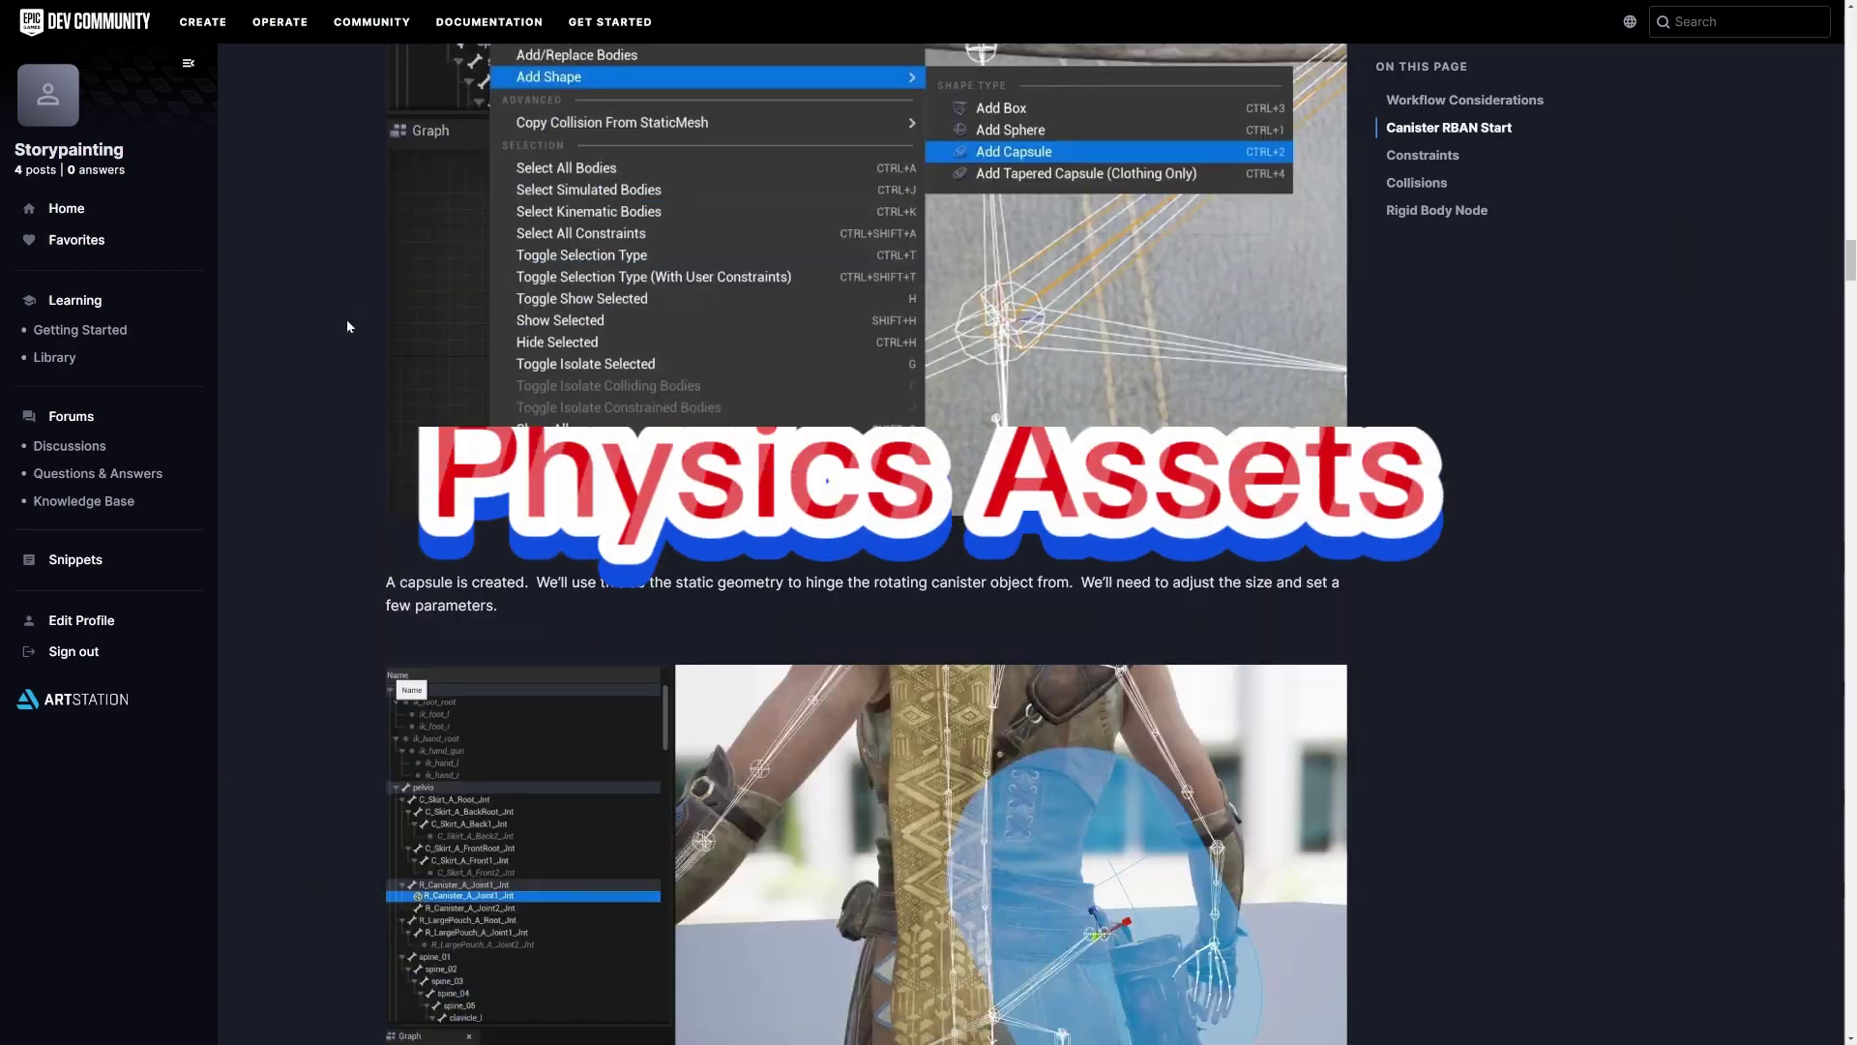
{"action": "scroll", "coordinate": [343, 652], "scroll_direction": "down", "scroll_amount": 20}
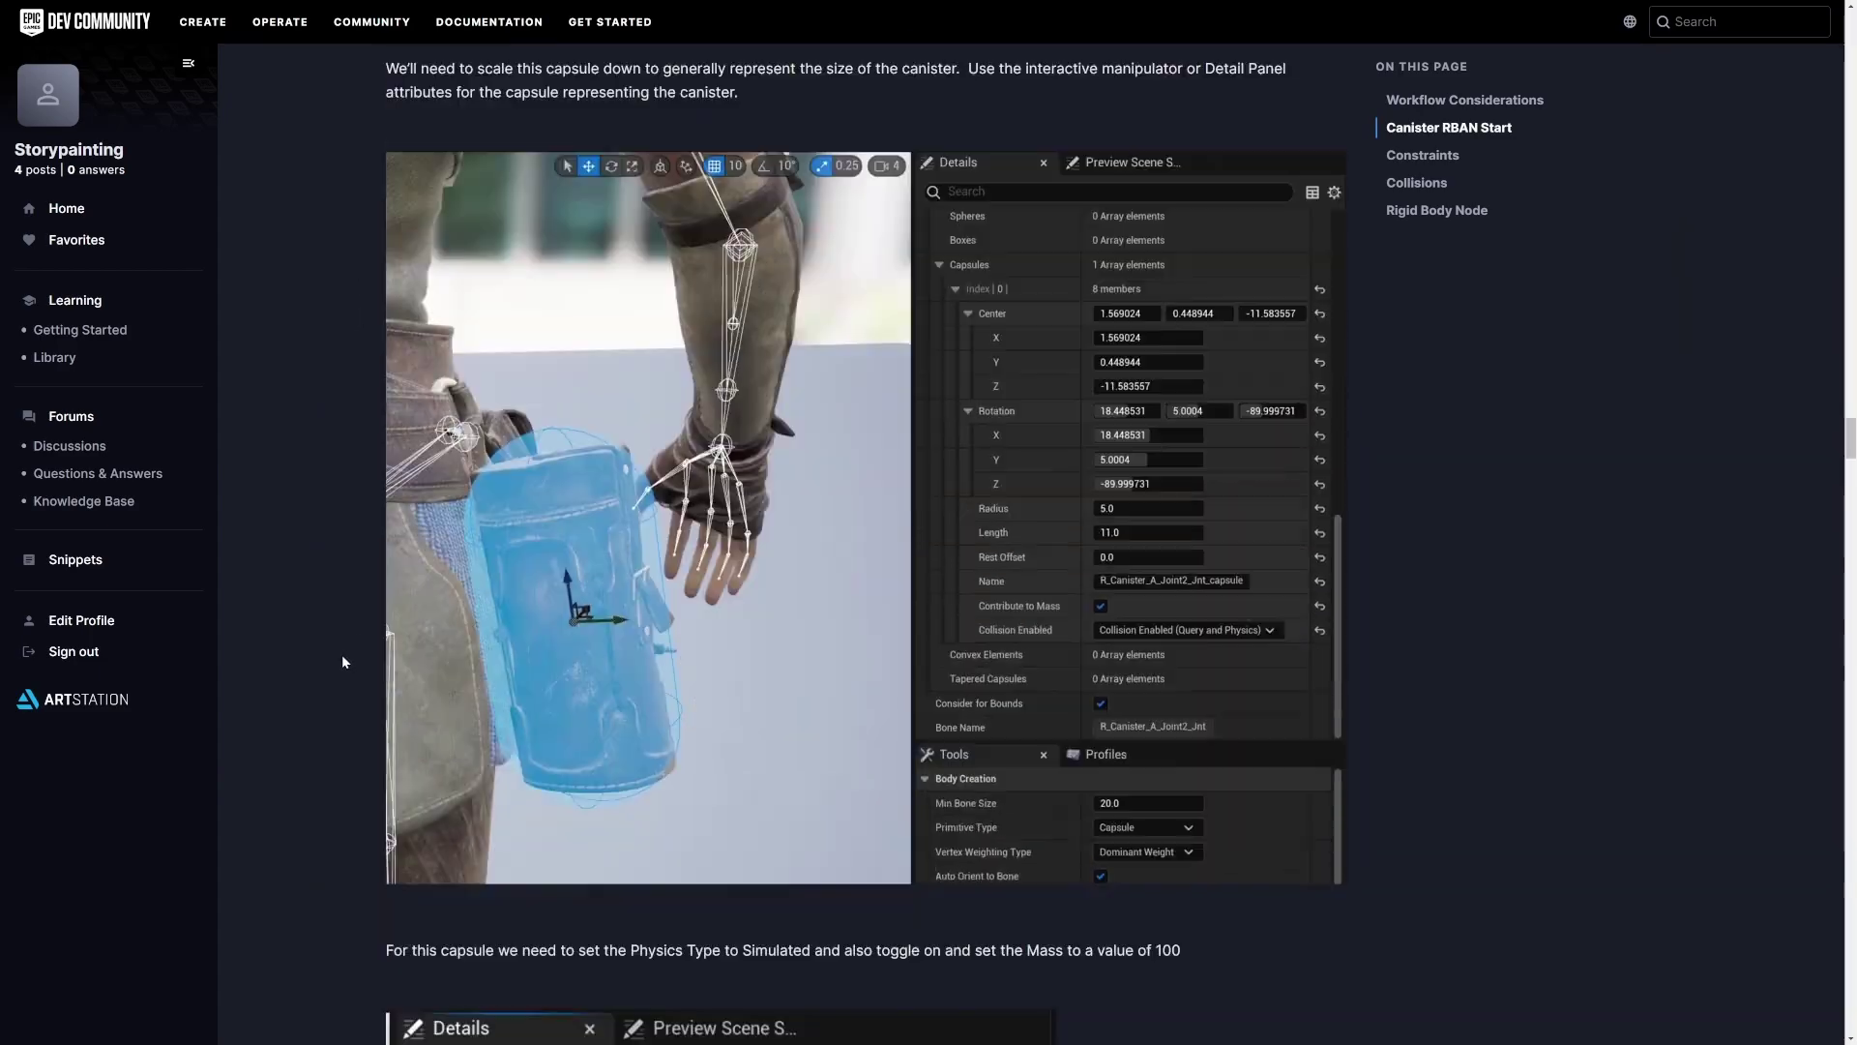
{"action": "scroll", "coordinate": [340, 658], "scroll_direction": "down", "scroll_amount": 20}
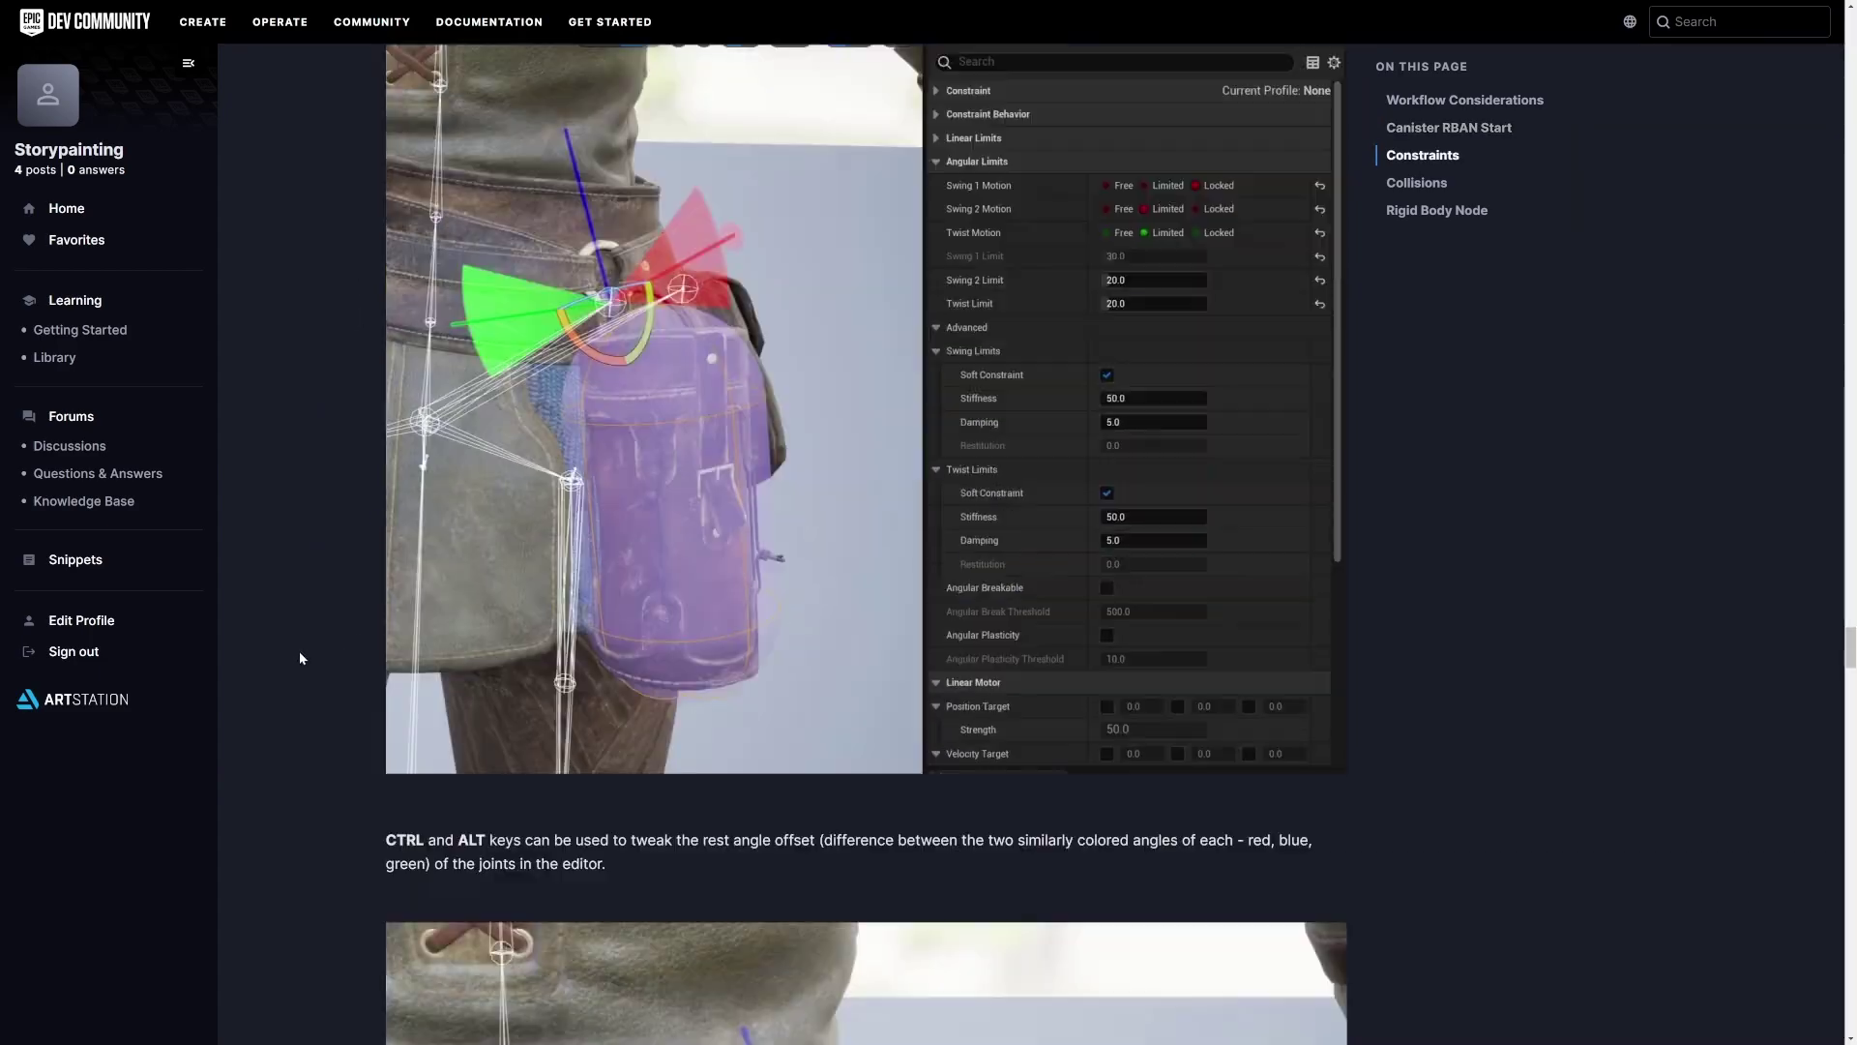
{"action": "scroll", "coordinate": [299, 671], "scroll_direction": "down", "scroll_amount": 12}
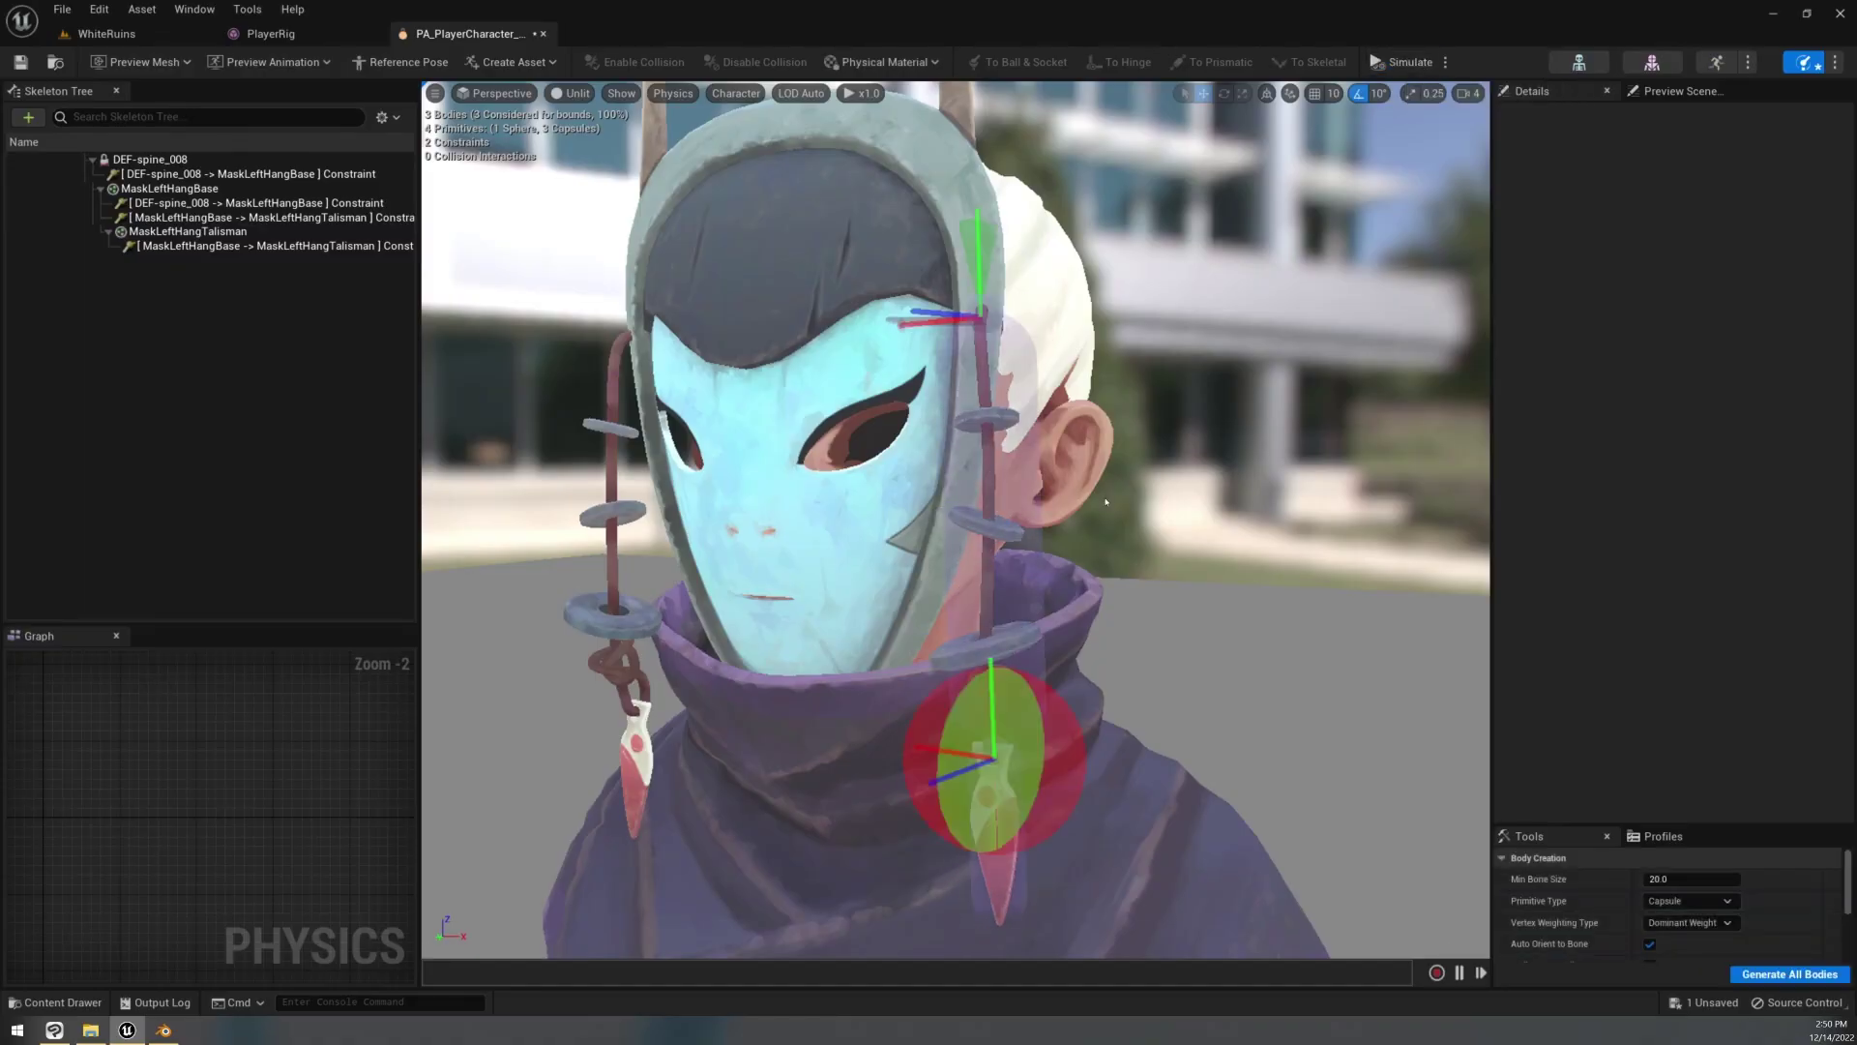
Select the mask's talisman constraint and simulate PA_Echo as a ragdoll.
{"action": "left_click", "coordinate": [989, 754]}
{"action": "scroll", "coordinate": [996, 677], "scroll_direction": "up", "scroll_amount": 5}
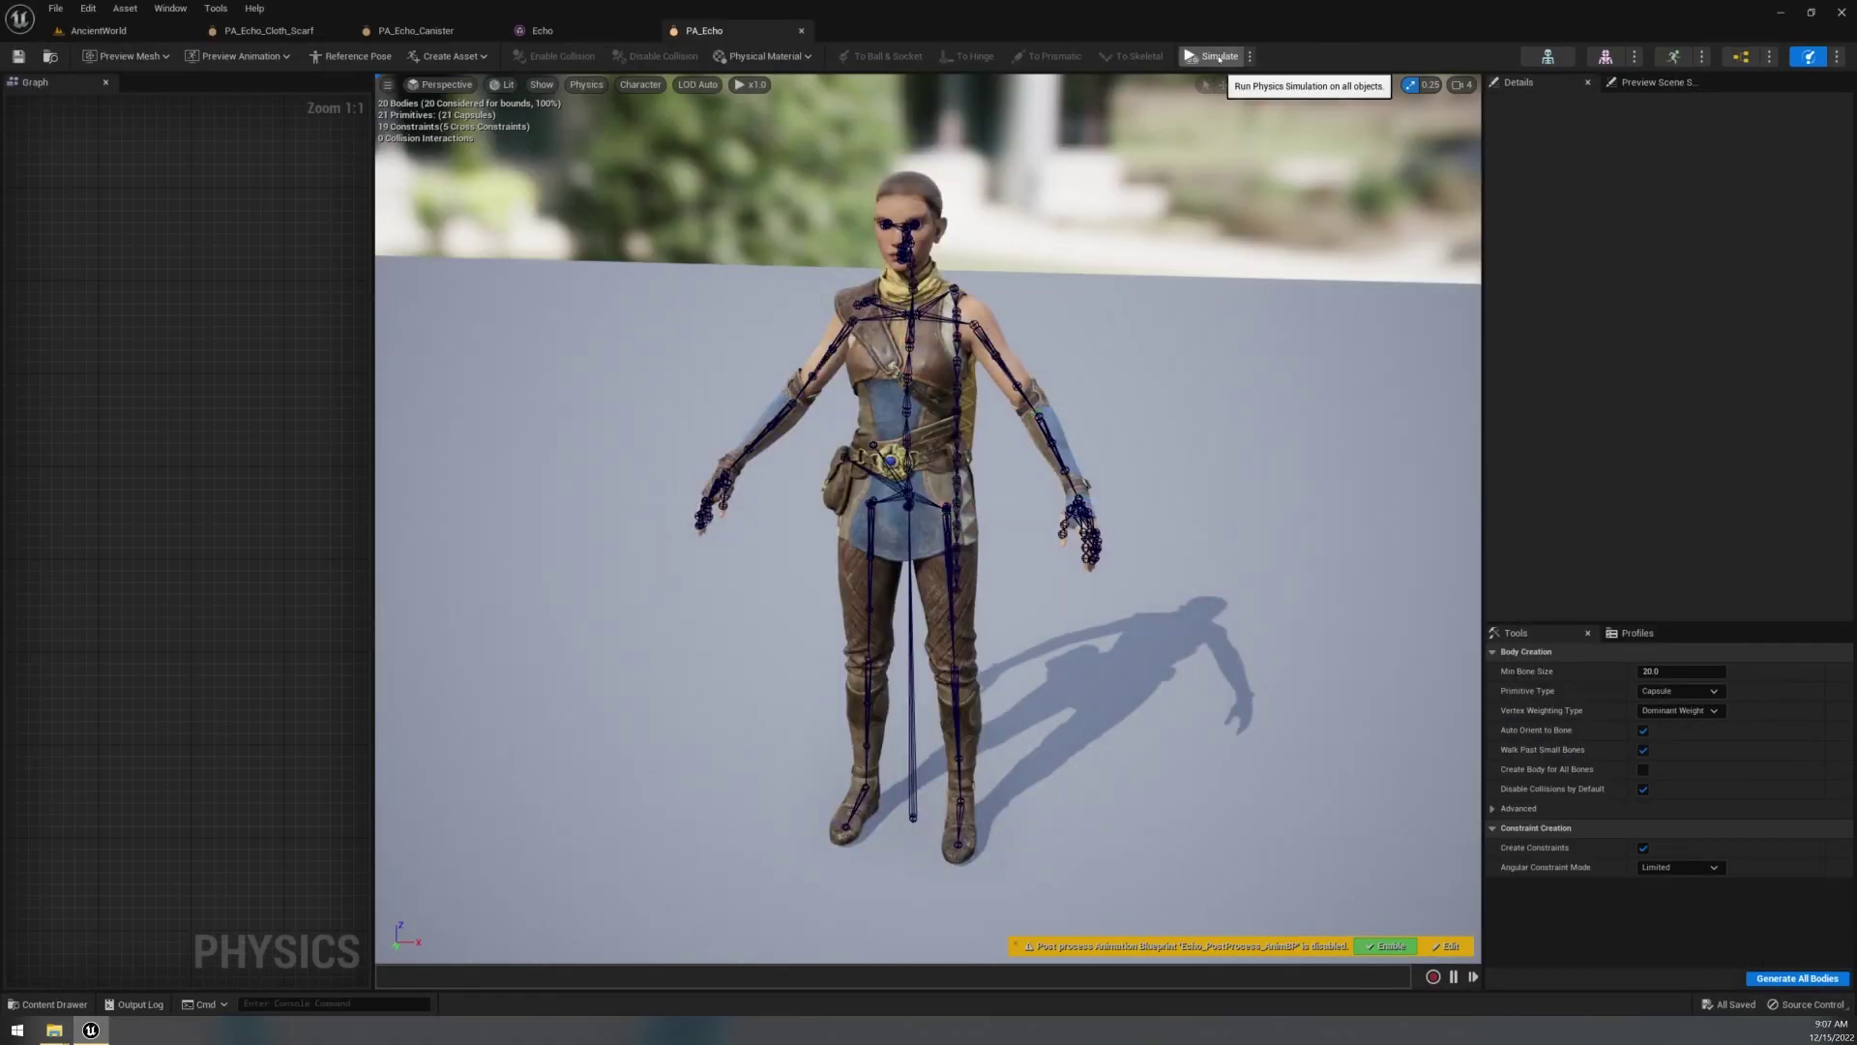
{"action": "left_click", "coordinate": [1210, 56]}
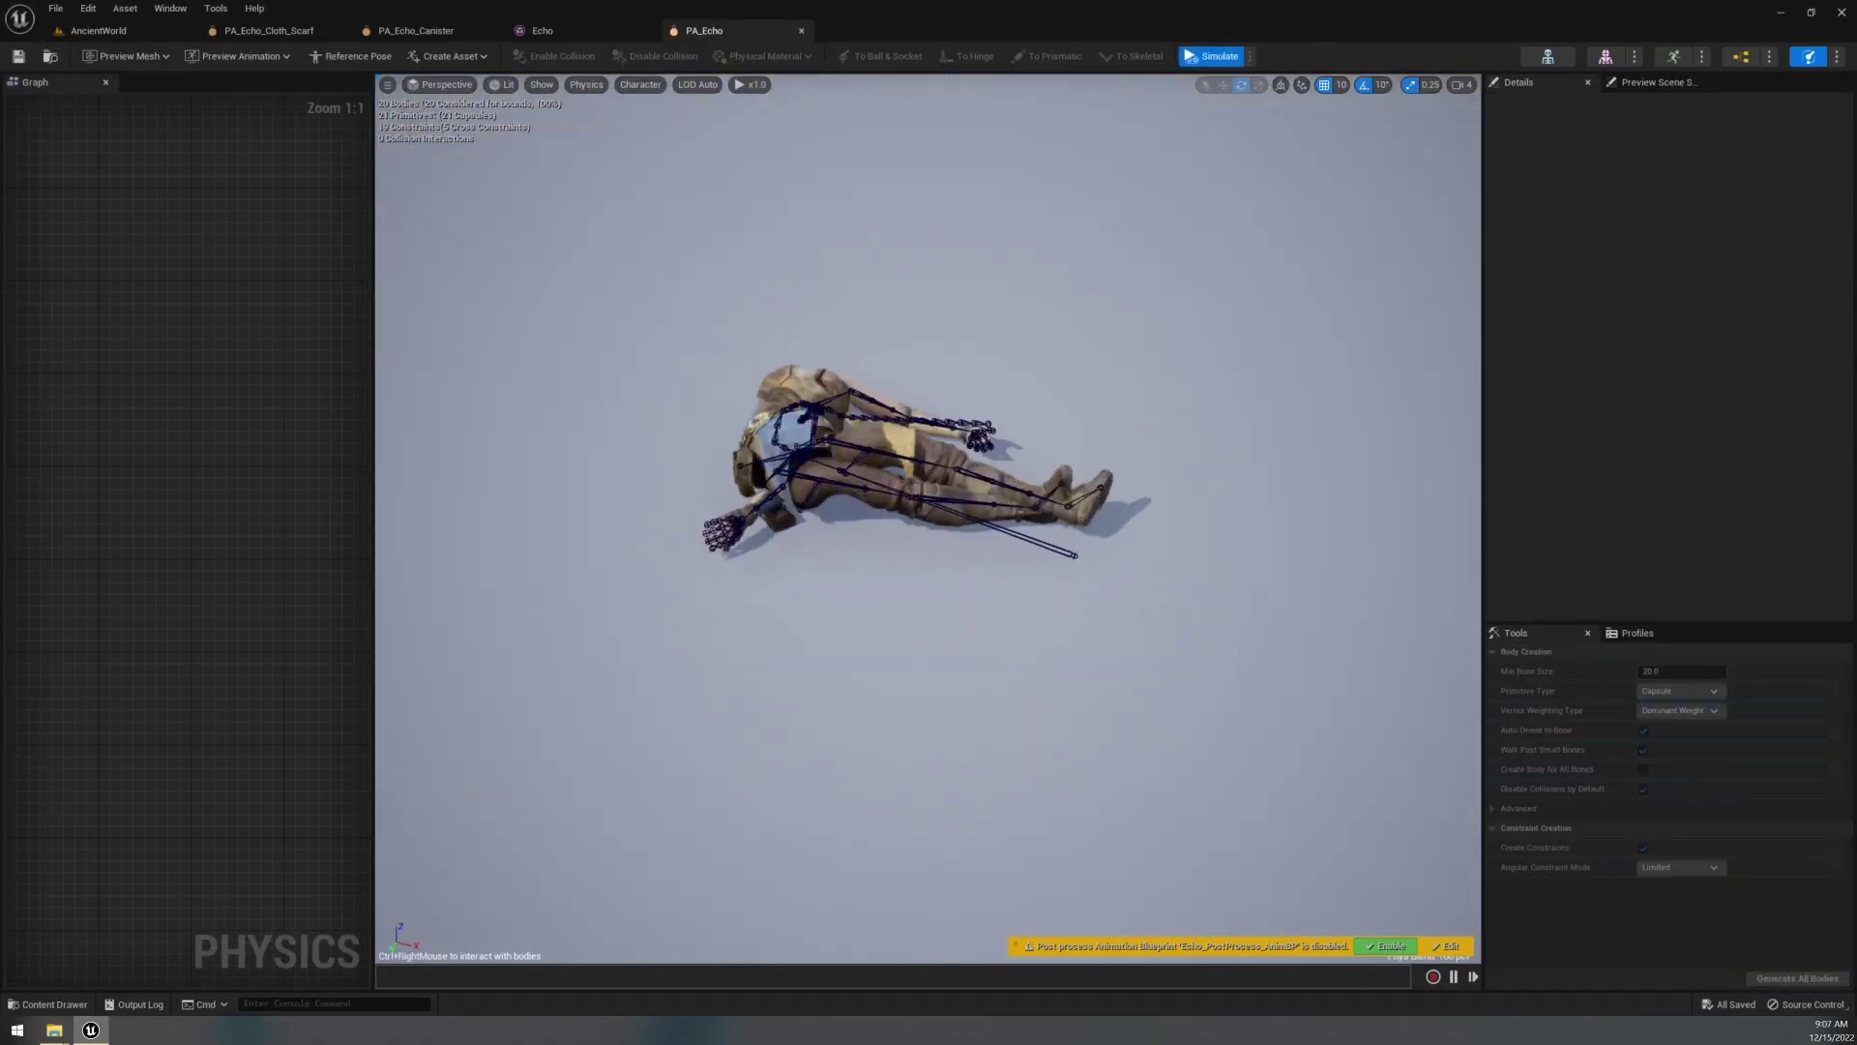
{"action": "scroll", "coordinate": [1006, 455], "scroll_direction": "up", "scroll_amount": 5}
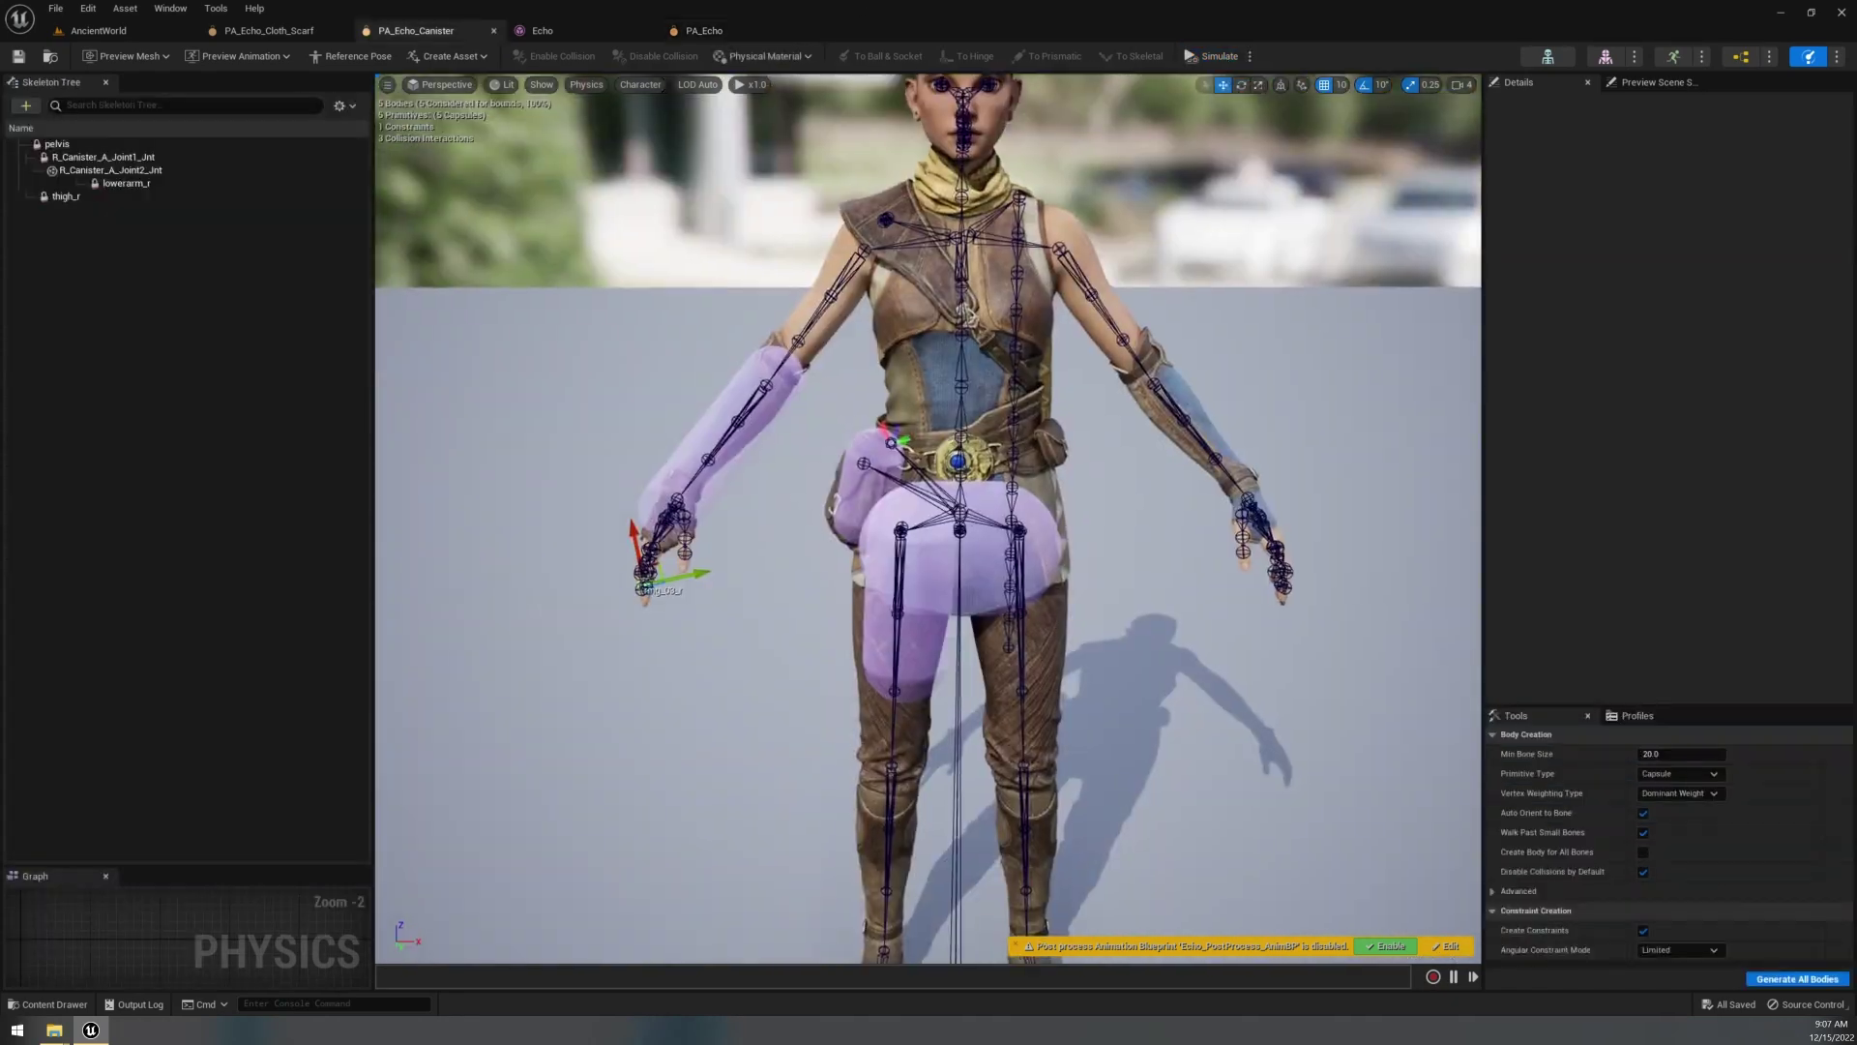
{"action": "scroll", "coordinate": [1087, 587], "scroll_direction": "up", "scroll_amount": 3}
Inspect the Echo pelvis body from the side and preview the RunNormal animation.
{"action": "left_click", "coordinate": [1087, 587]}
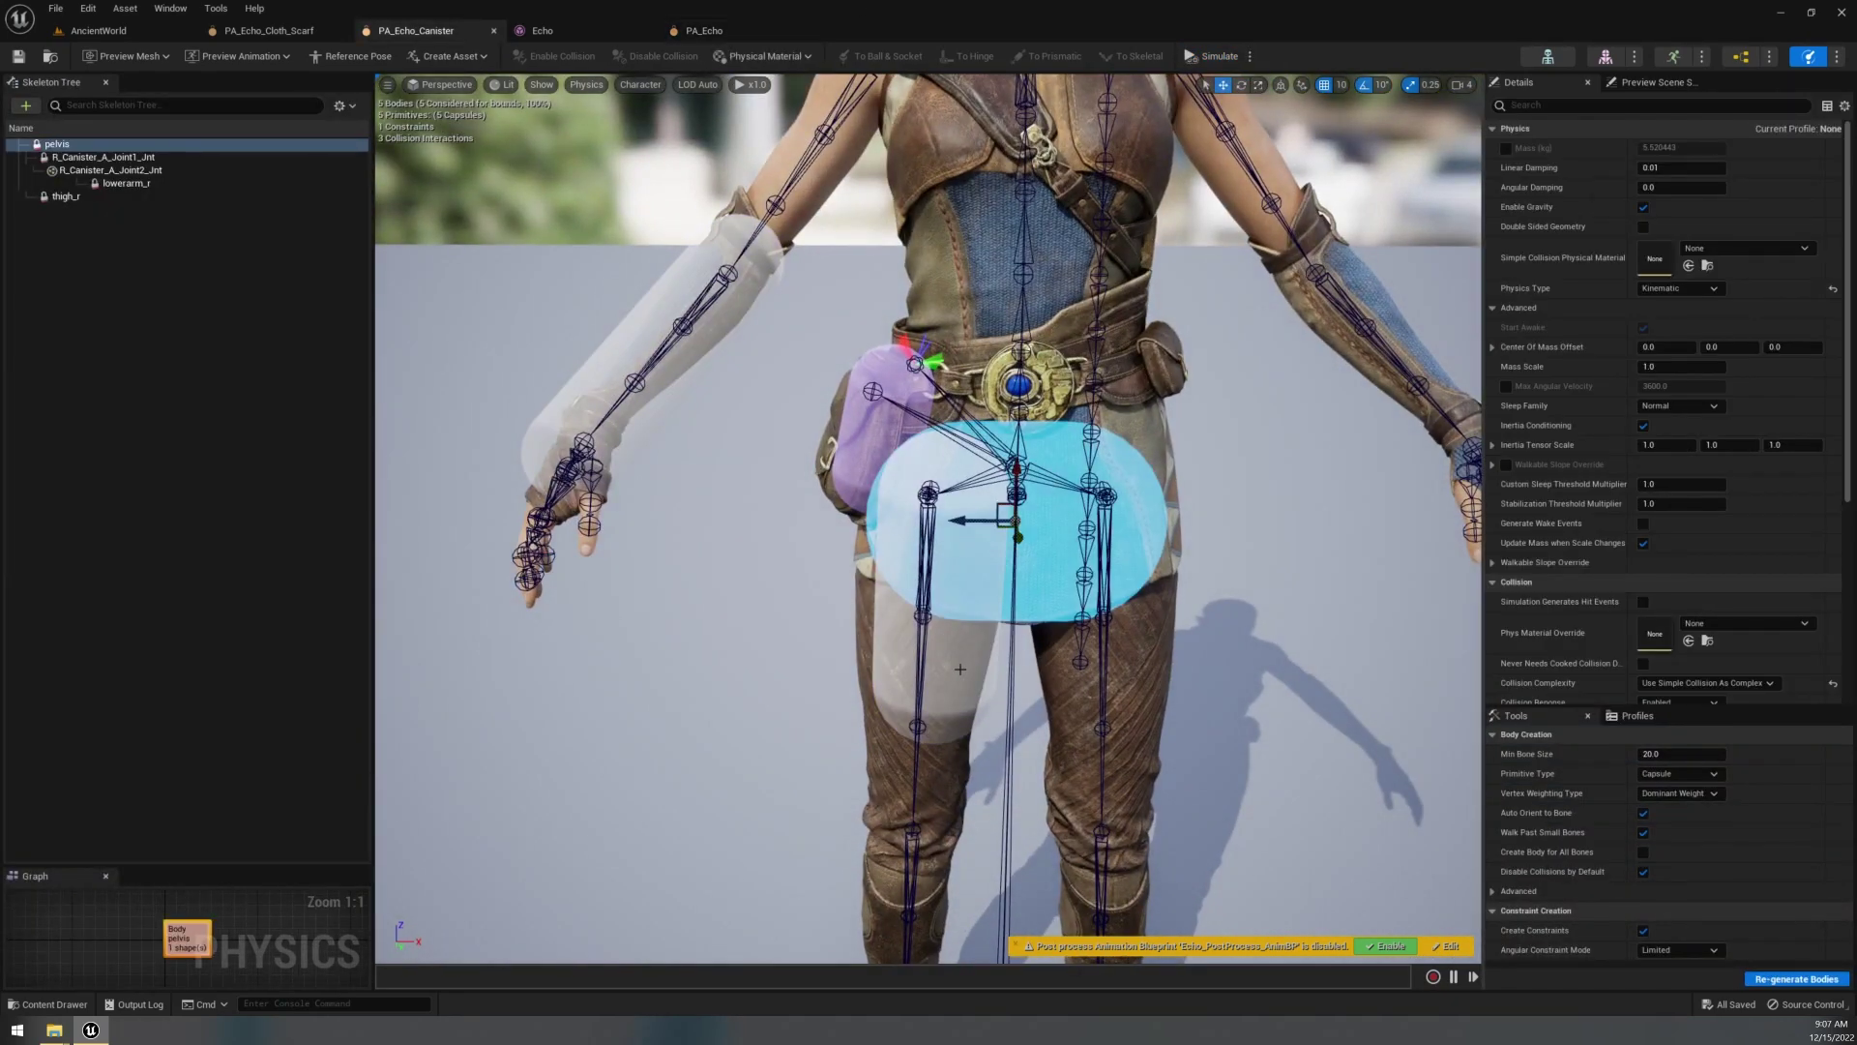
{"action": "left_click_drag", "start_coordinate": [971, 520], "coordinate": [793, 522], "text": "alt"}
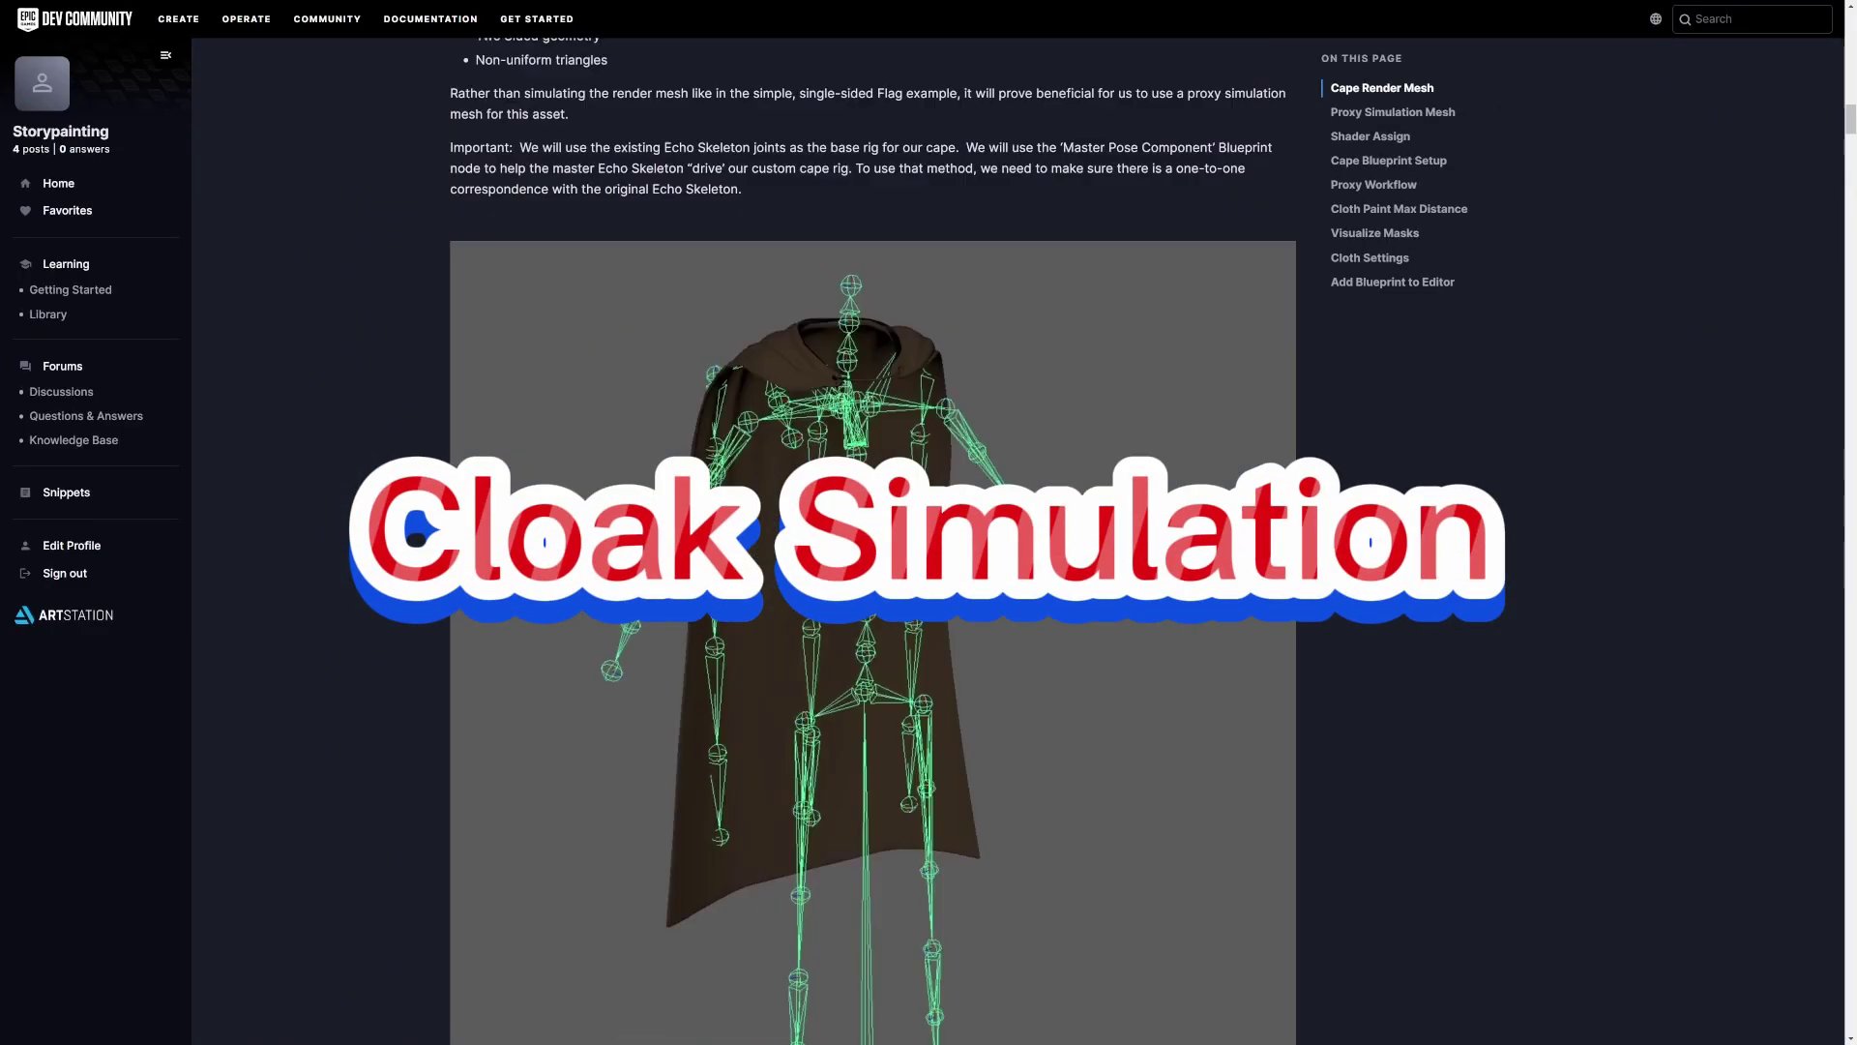
{"action": "scroll", "coordinate": [377, 727], "scroll_direction": "down", "scroll_amount": 20}
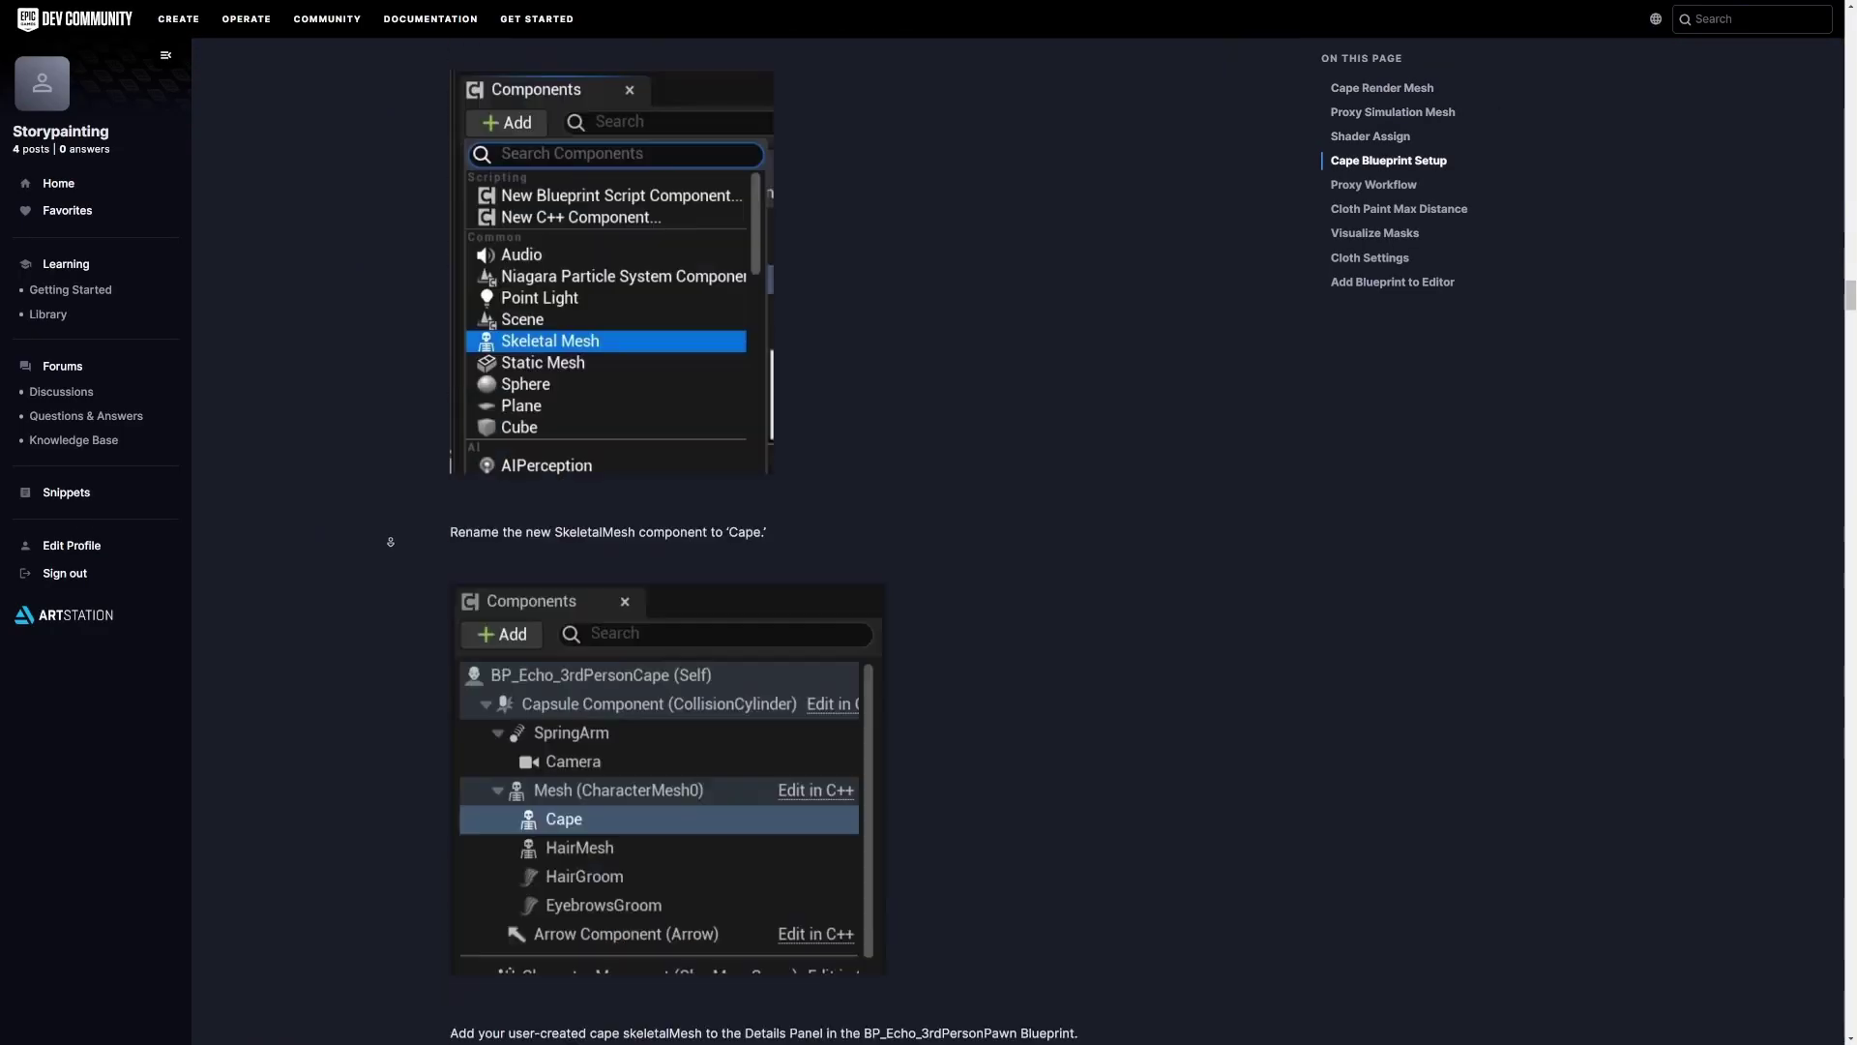
{"action": "scroll", "coordinate": [376, 726], "scroll_direction": "down", "scroll_amount": 10}
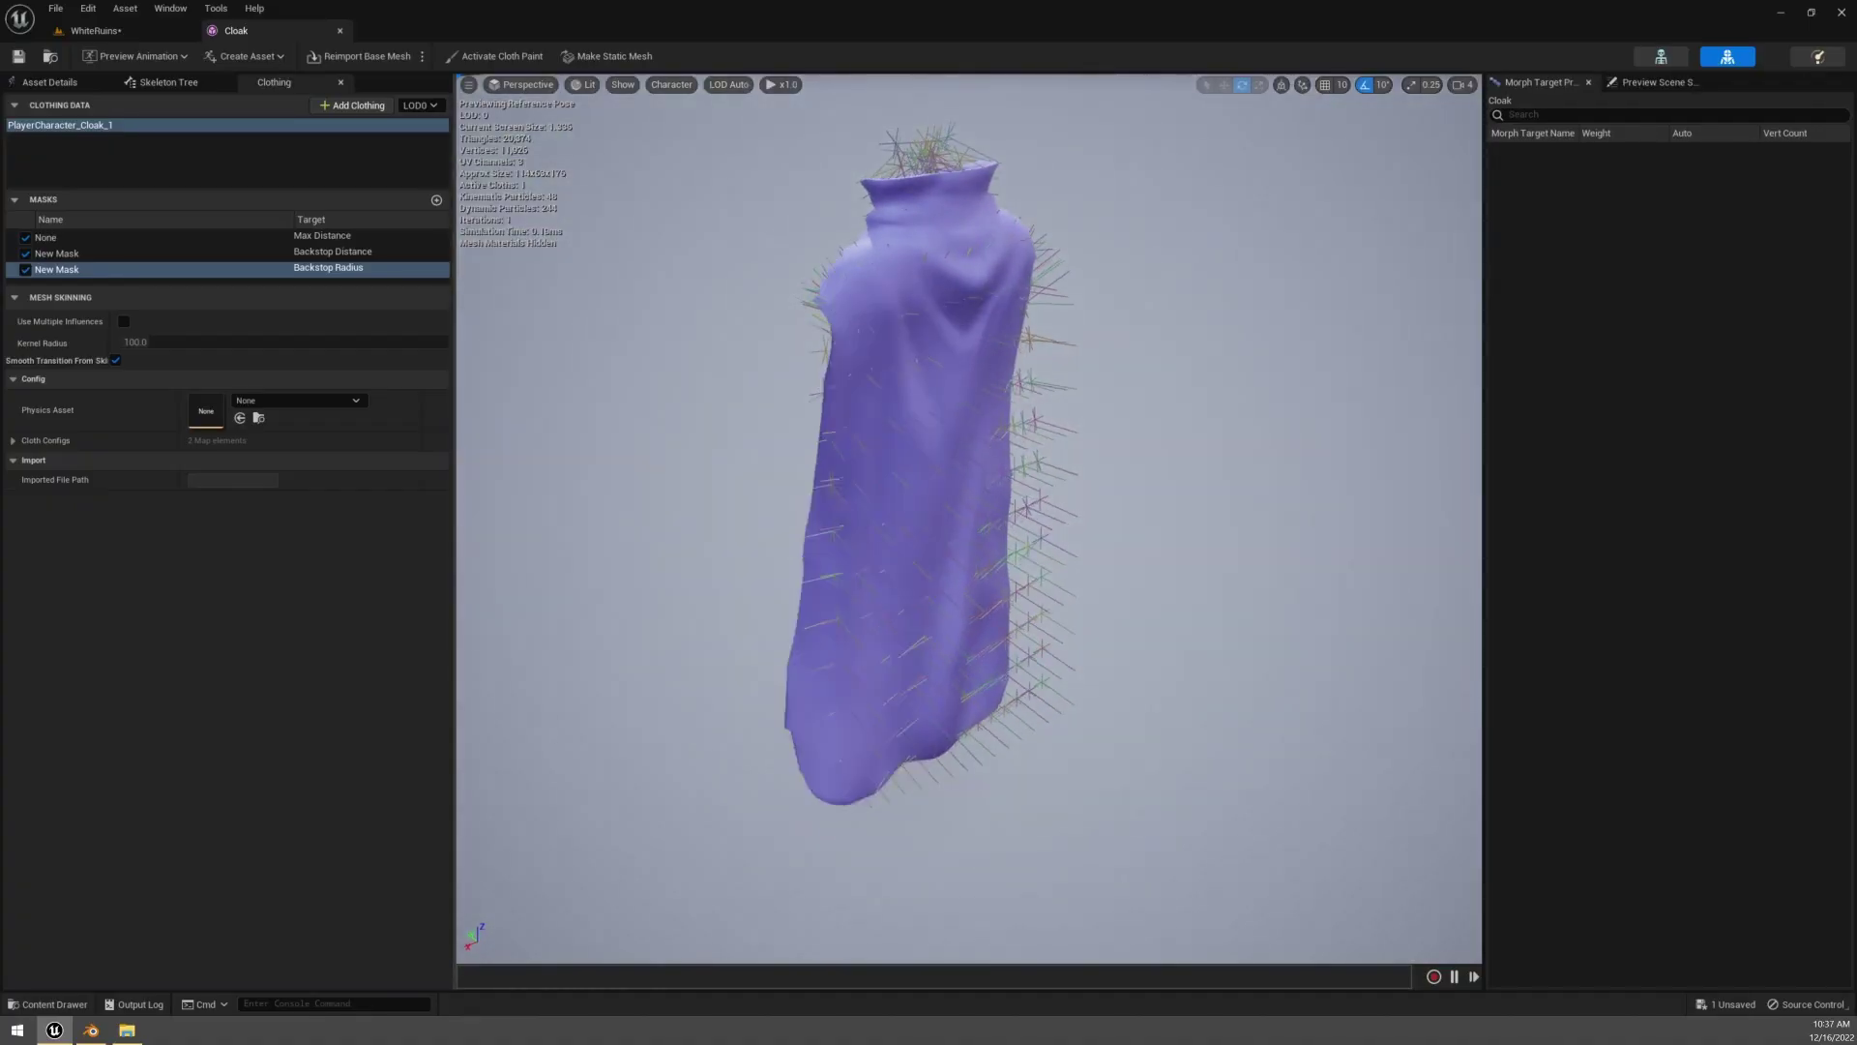
Turn the cloak's wind source to -80 degrees and frame the upright cloak in view.
{"action": "left_click_drag", "start_coordinate": [571, 455], "coordinate": [628, 473]}
{"action": "key", "text": "f"}
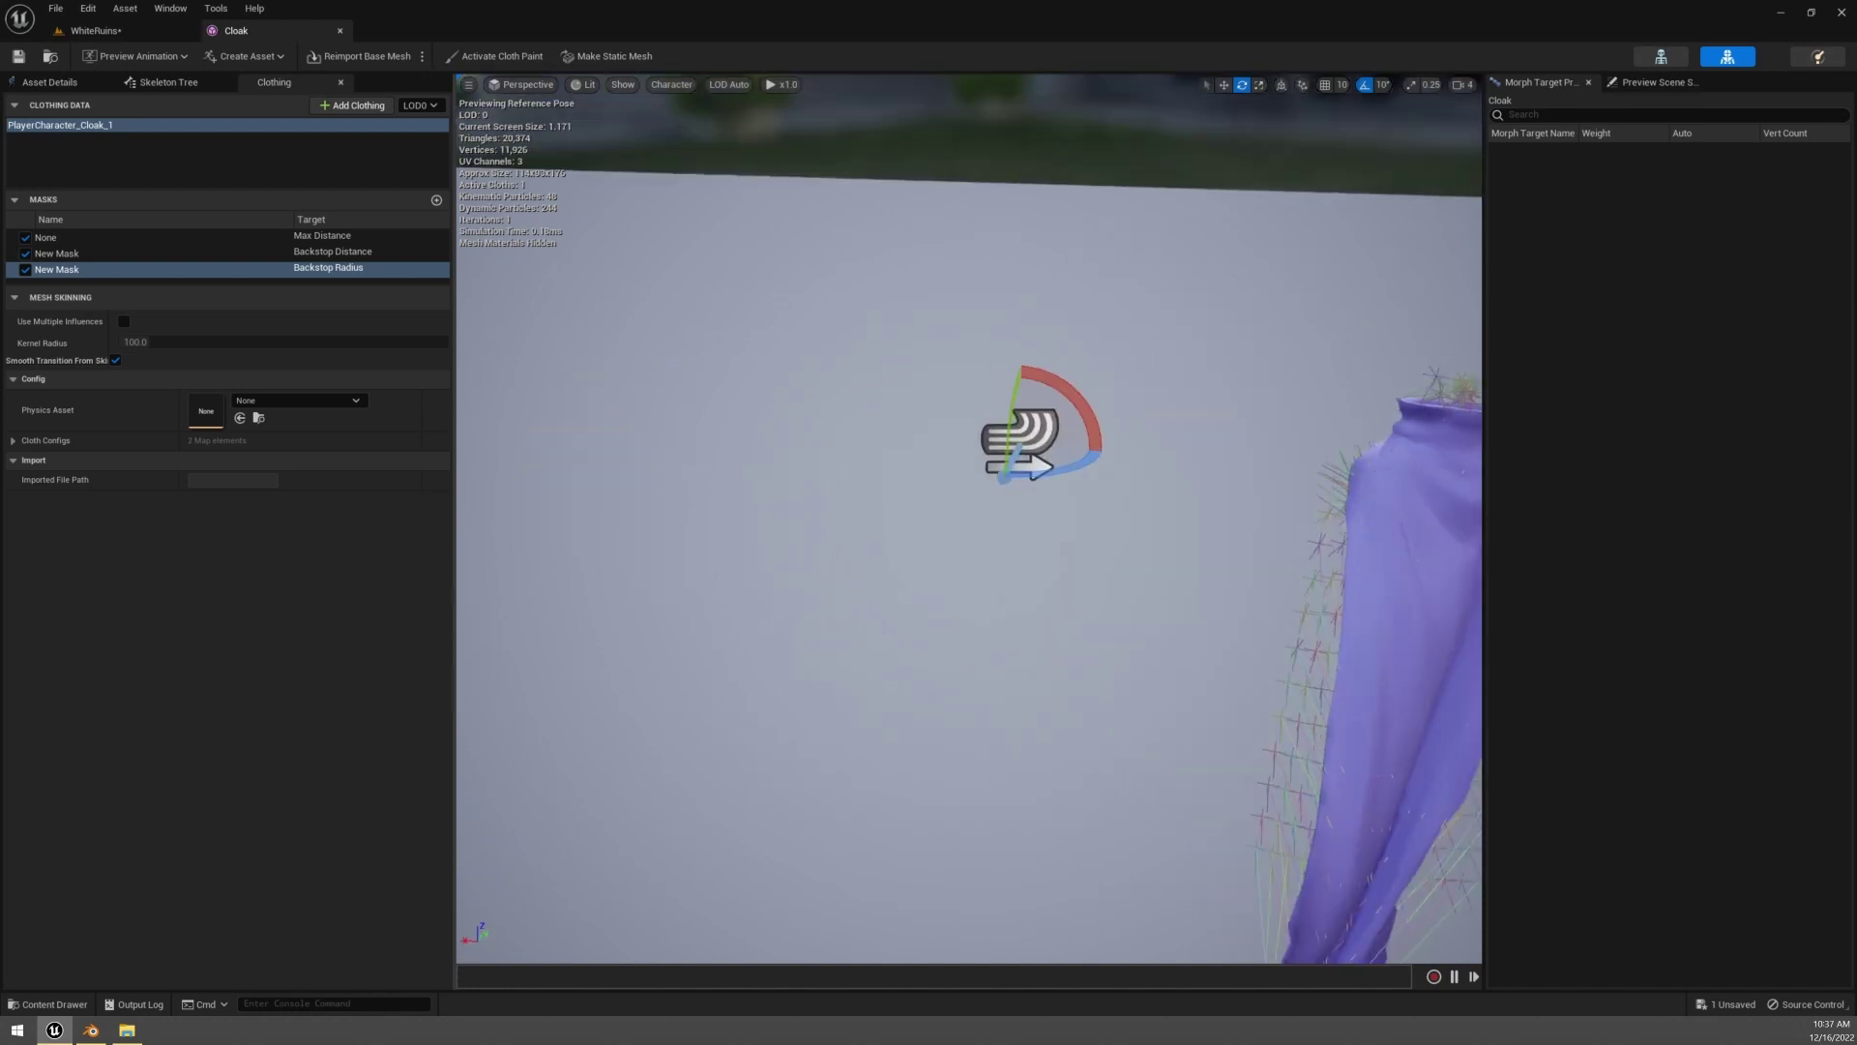
{"action": "scroll", "coordinate": [981, 447], "scroll_direction": "up", "scroll_amount": 5}
{"action": "left_click_drag", "start_coordinate": [980, 448], "coordinate": [870, 449], "text": "alt"}
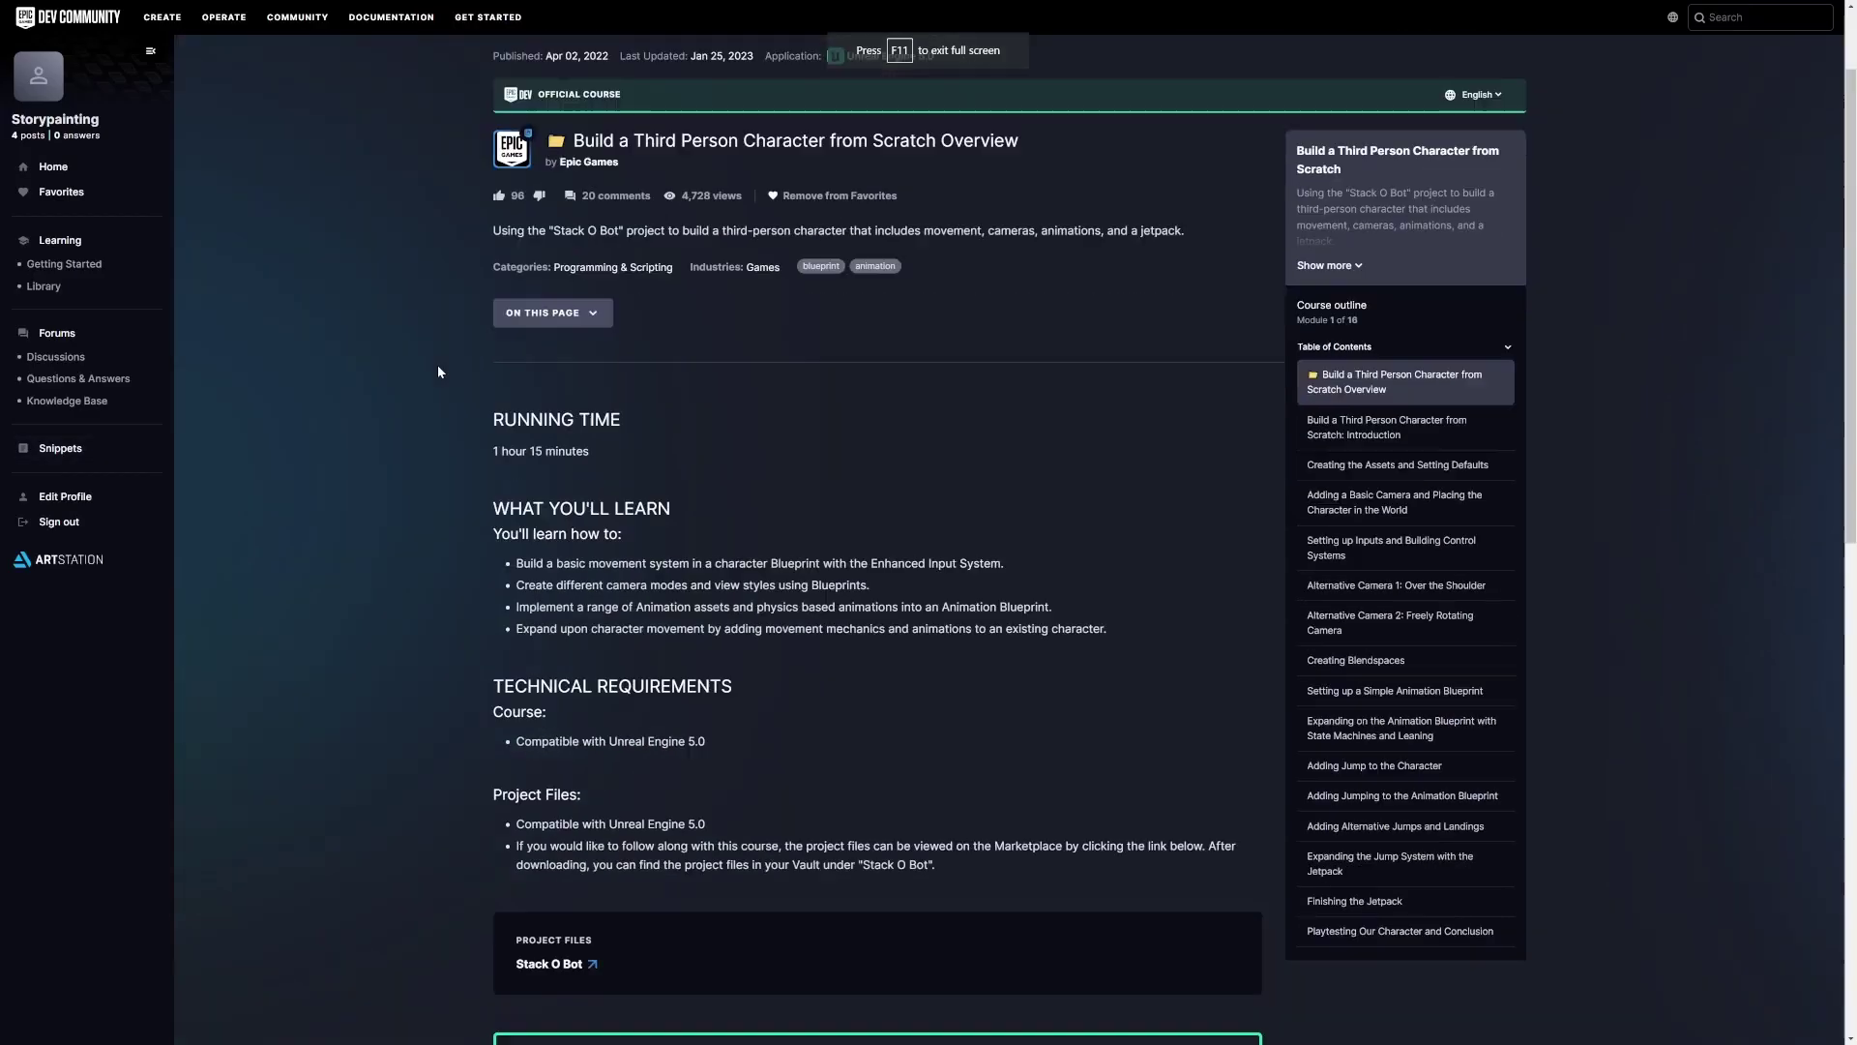
{"action": "scroll", "coordinate": [437, 371], "scroll_direction": "down", "scroll_amount": 6}
{"action": "scroll", "coordinate": [438, 354], "scroll_direction": "up", "scroll_amount": 3}
Open the course's Introduction and Creating the Assets and Setting Defaults lessons.
{"action": "left_click", "coordinate": [1387, 183]}
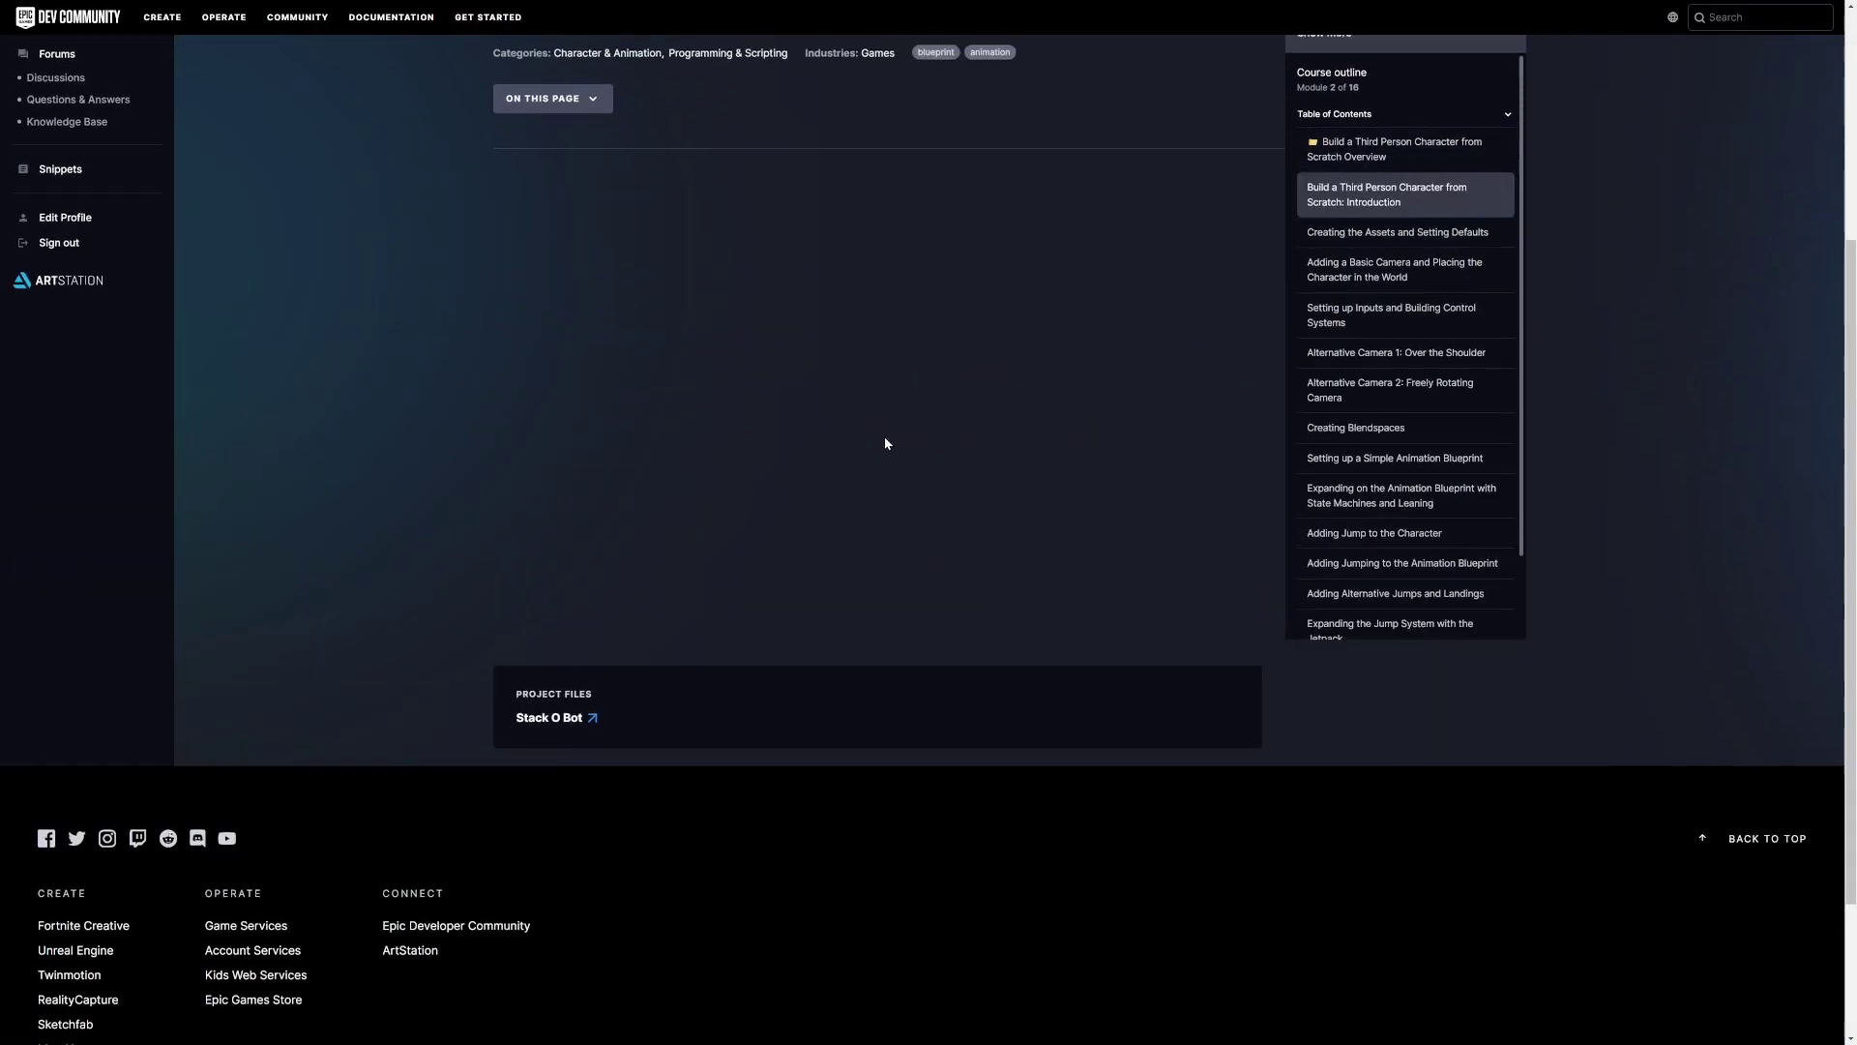
{"action": "scroll", "coordinate": [993, 754], "scroll_direction": "down", "scroll_amount": 1}
{"action": "left_click", "coordinate": [1316, 520]}
{"action": "scroll", "coordinate": [1354, 464], "scroll_direction": "down", "scroll_amount": 3}
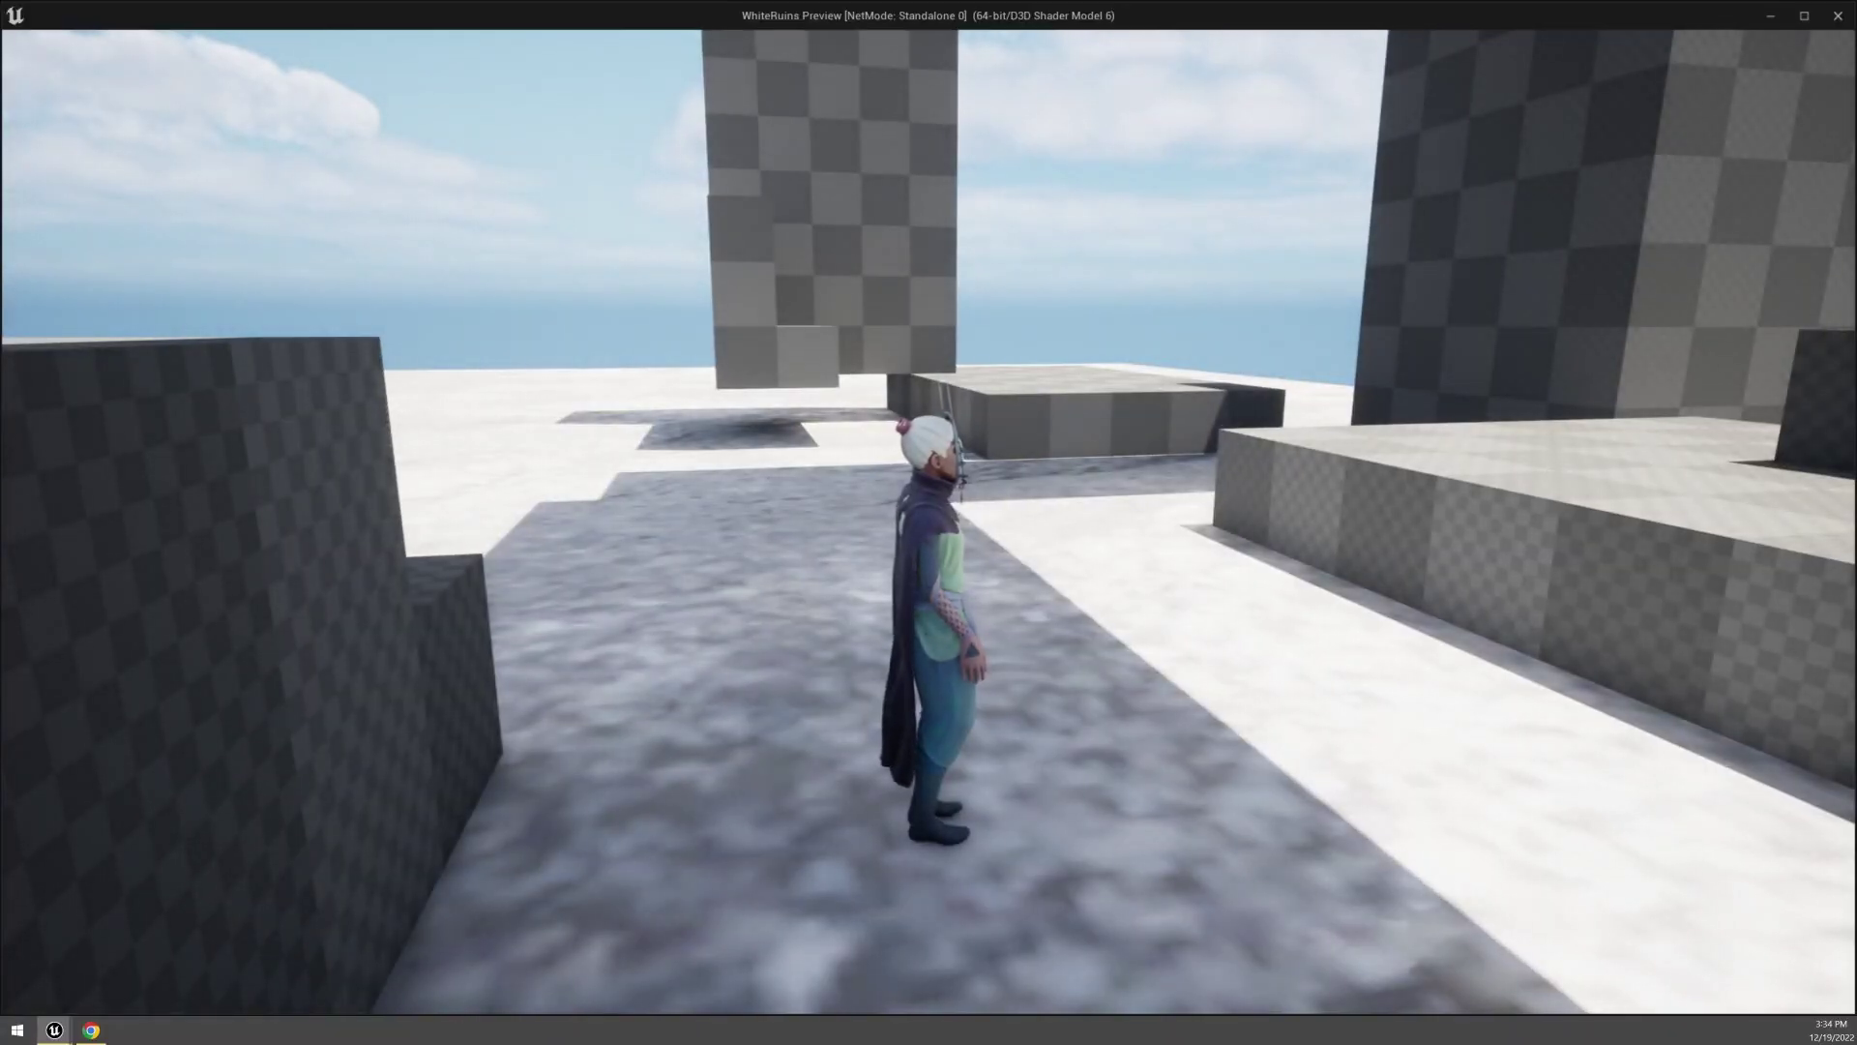
Run the caped character across the level toward the checkered wall.
{"action": "key", "text": "w"}
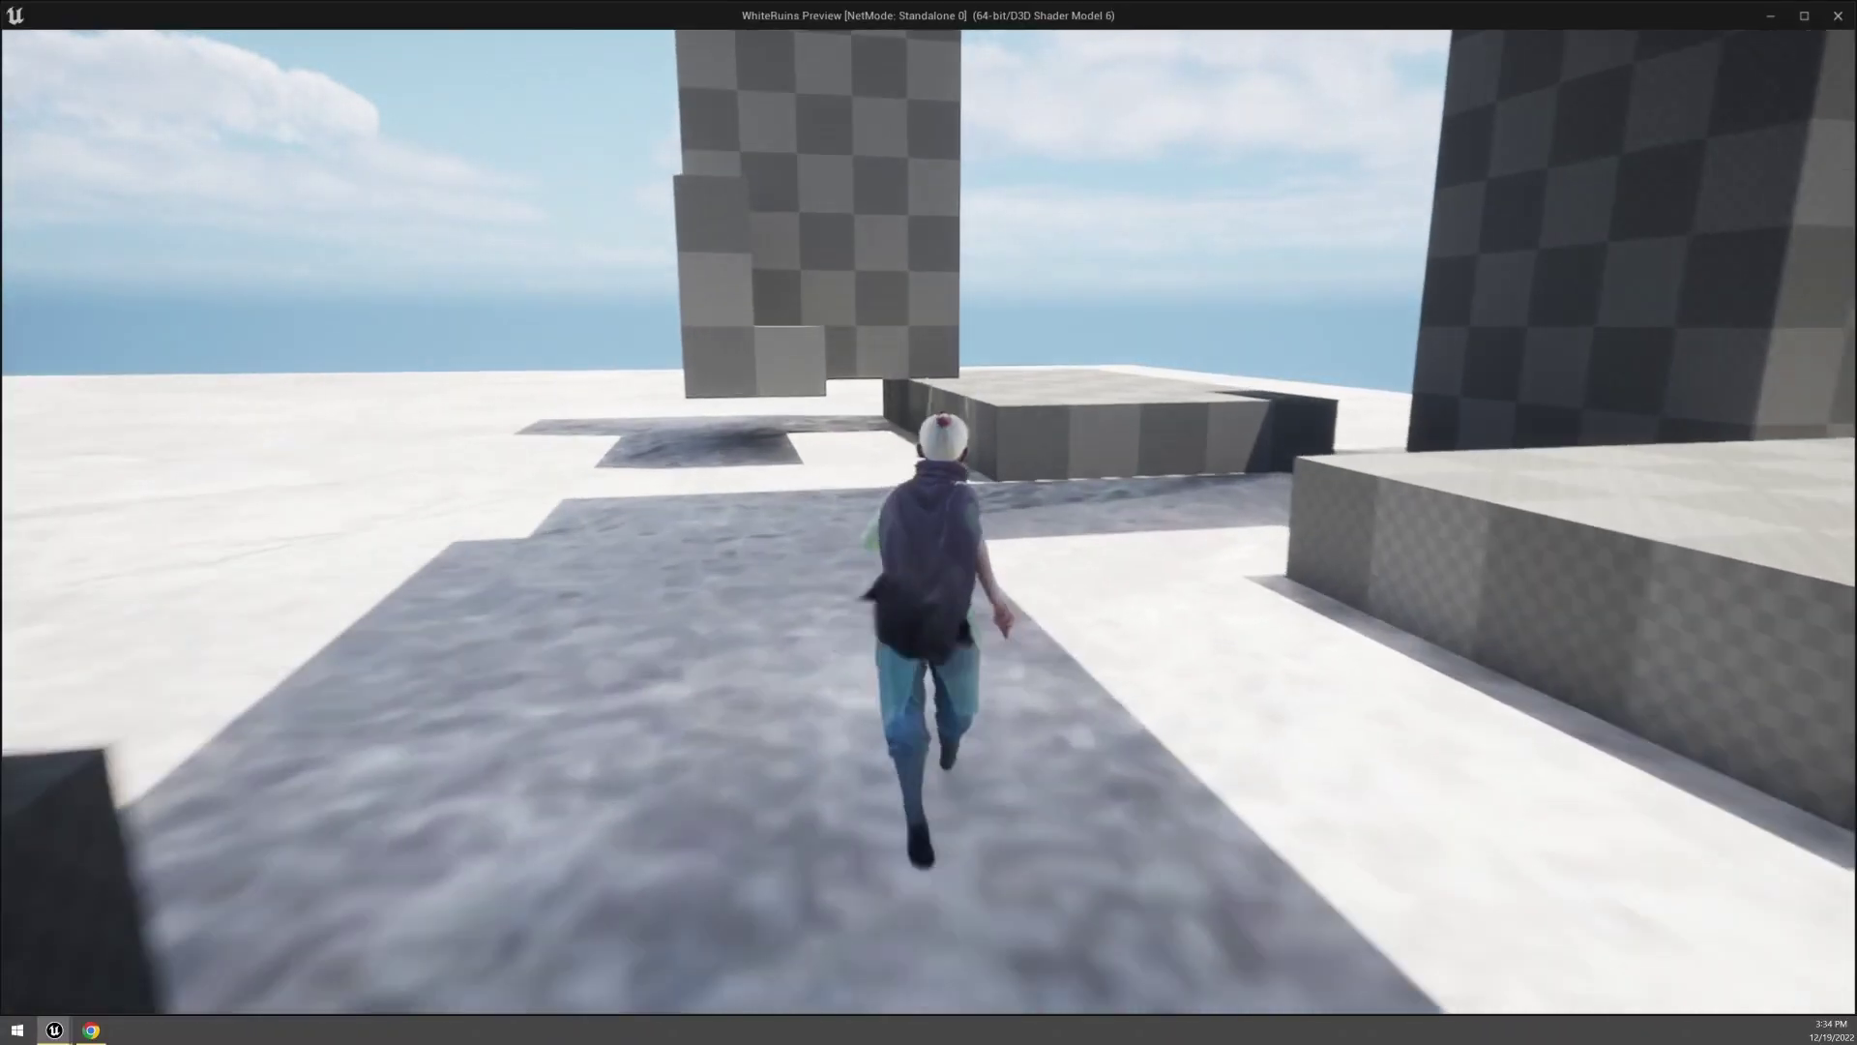
{"action": "key", "text": "w"}
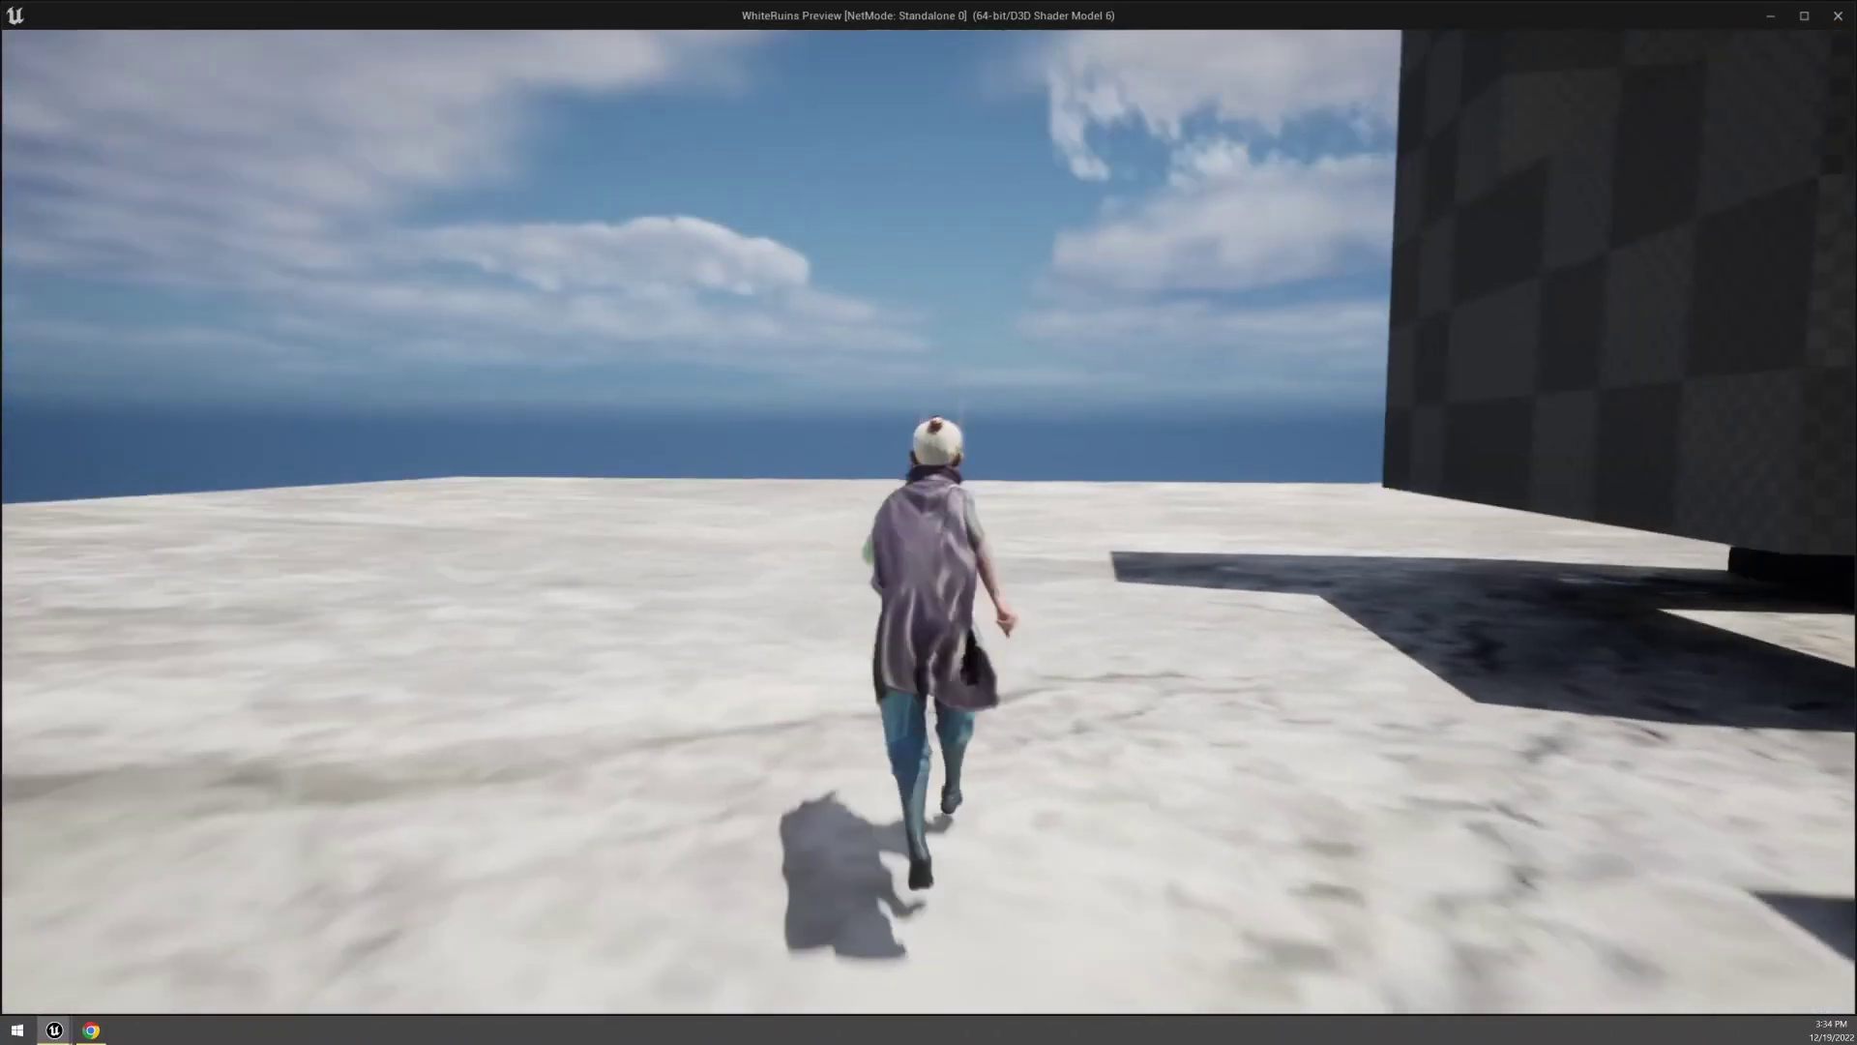
{"action": "key", "text": "w"}
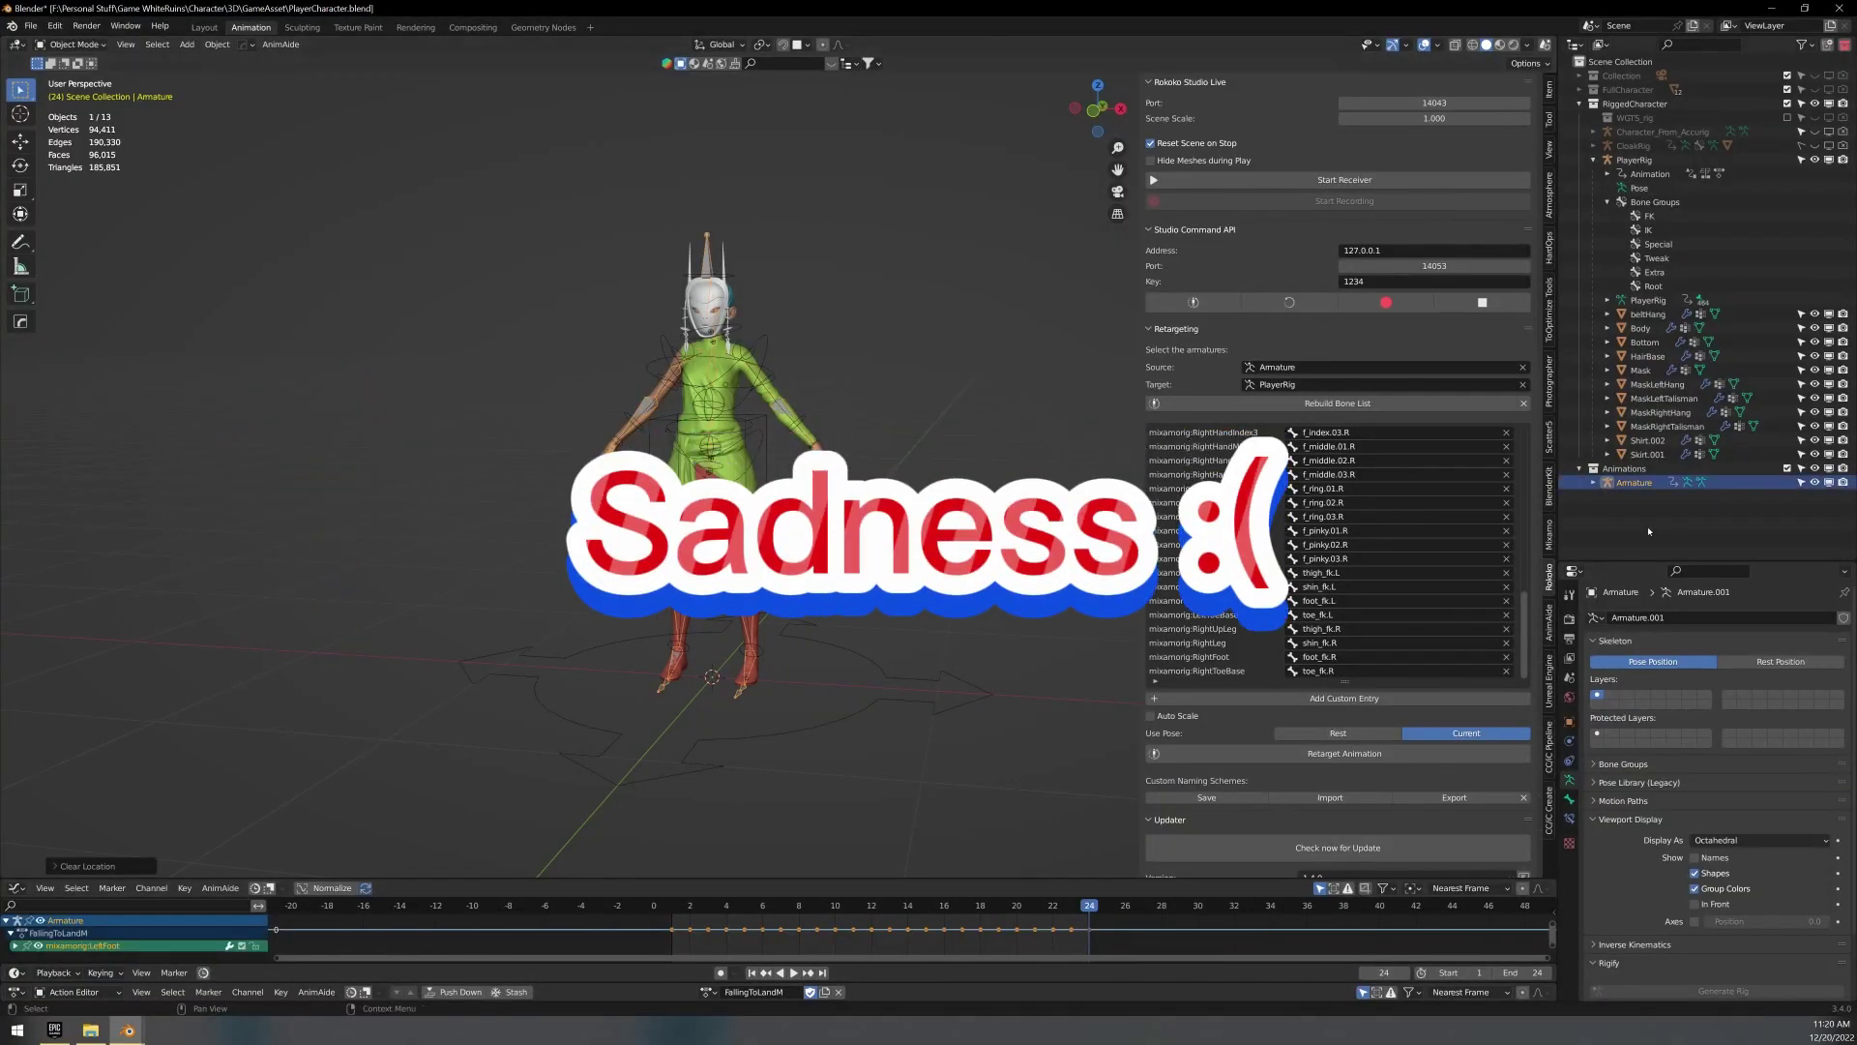
Retarget the animation onto the player rig and move the Armature skeleton left of the character.
{"action": "left_click", "coordinate": [1346, 752]}
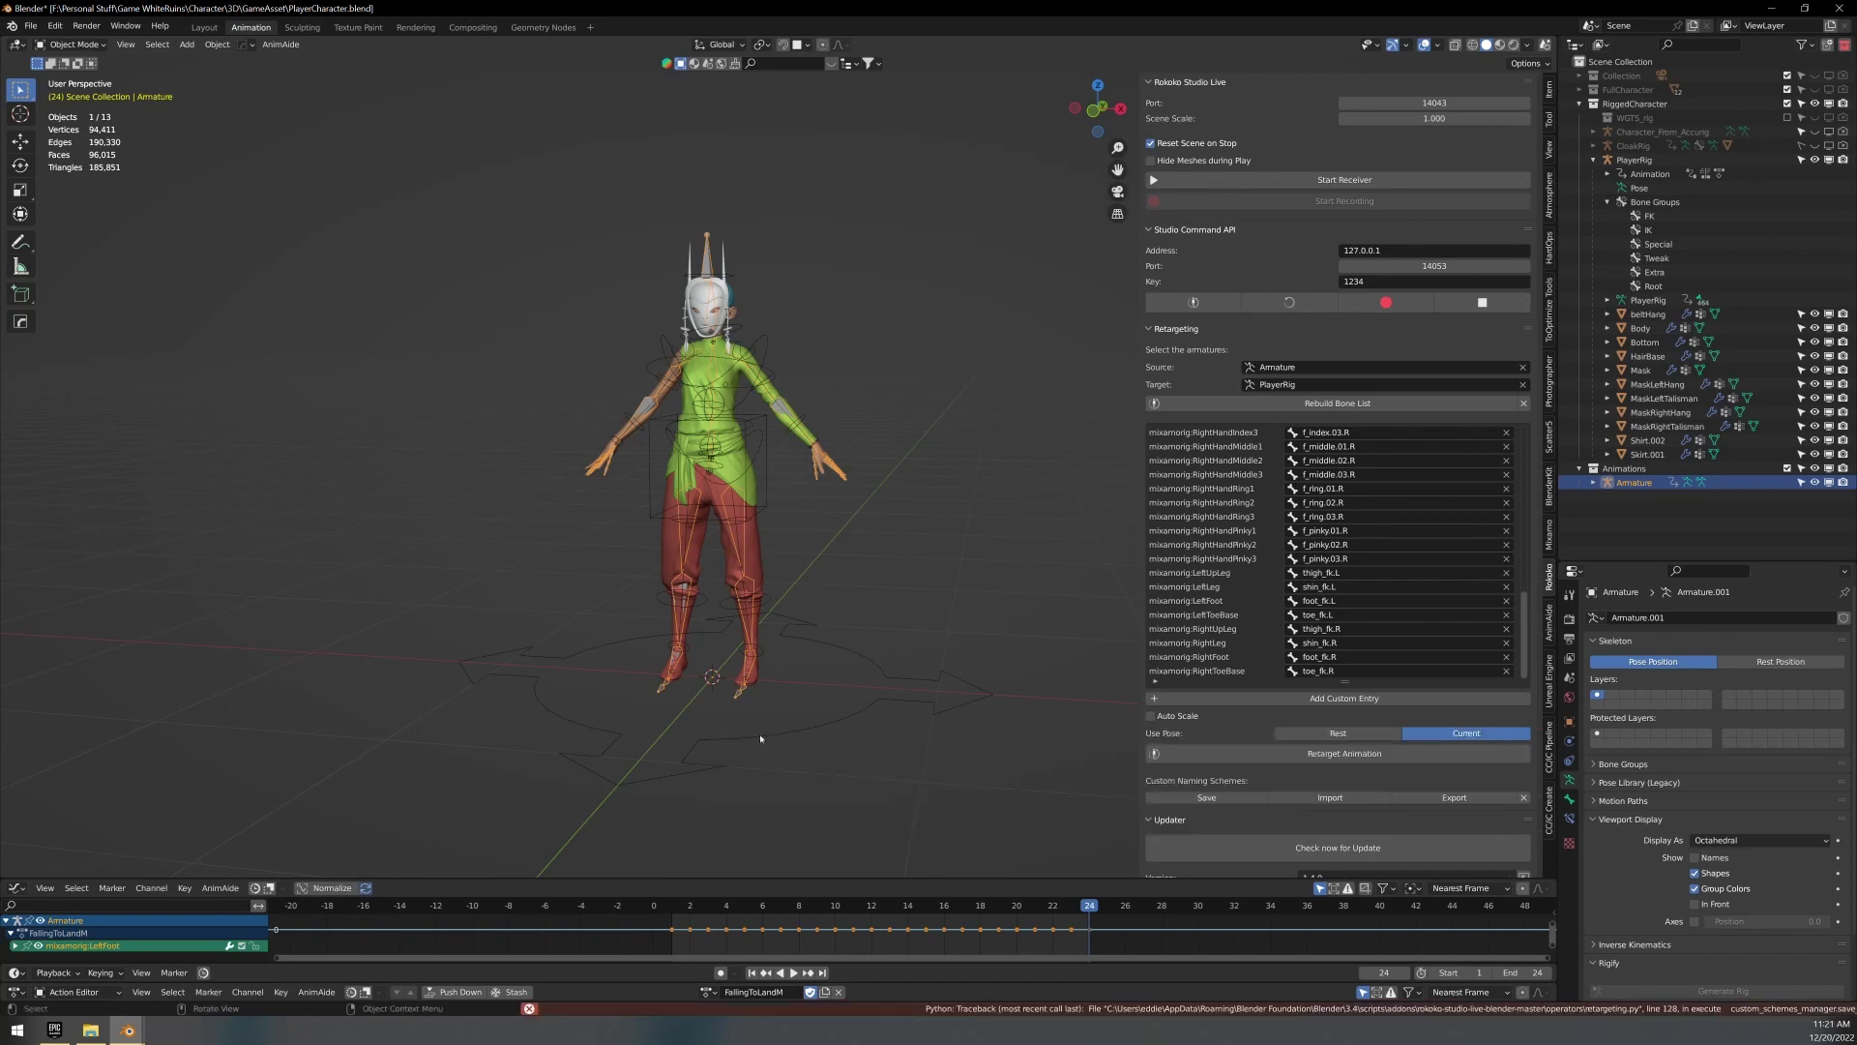
{"action": "left_click", "coordinate": [1633, 483]}
{"action": "key", "text": "g"}
{"action": "left_click", "coordinate": [534, 614]}
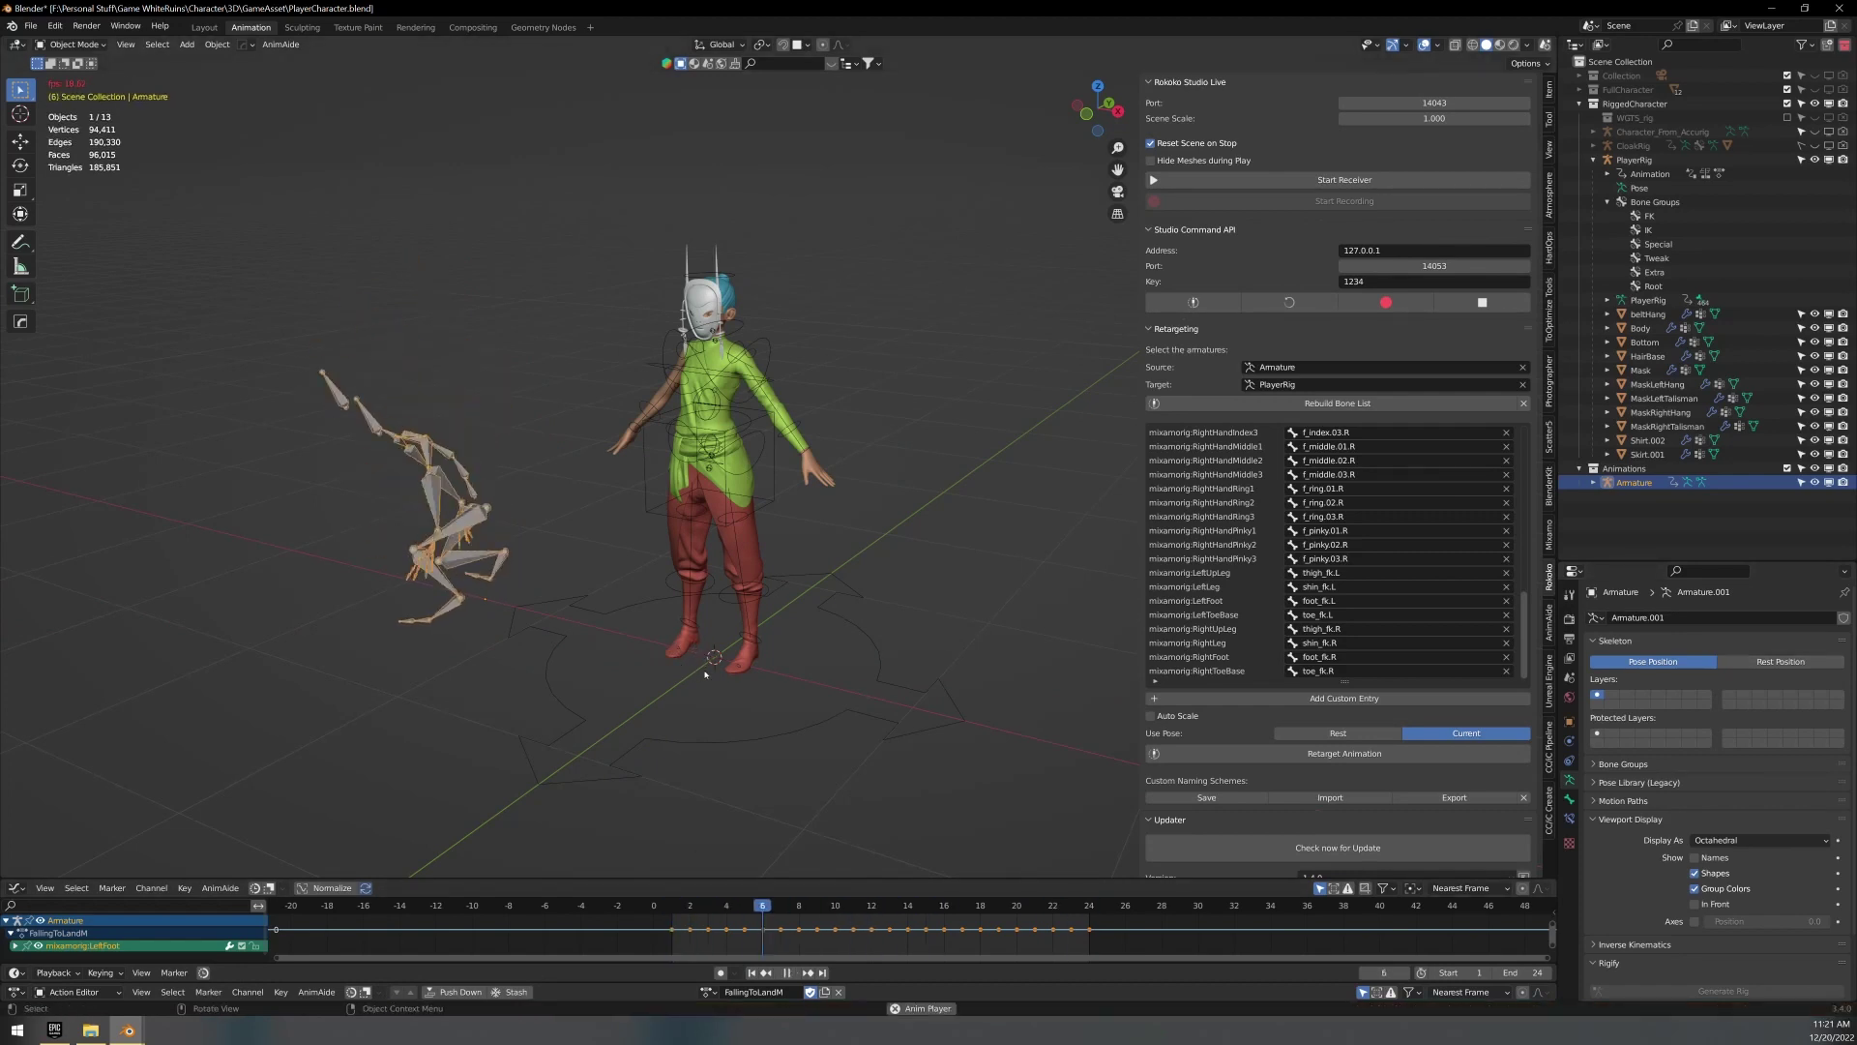
Retarget FallingToLandM onto PlayerRig, restore the rest pose, and view the character from the front.
{"action": "left_click", "coordinate": [750, 345]}
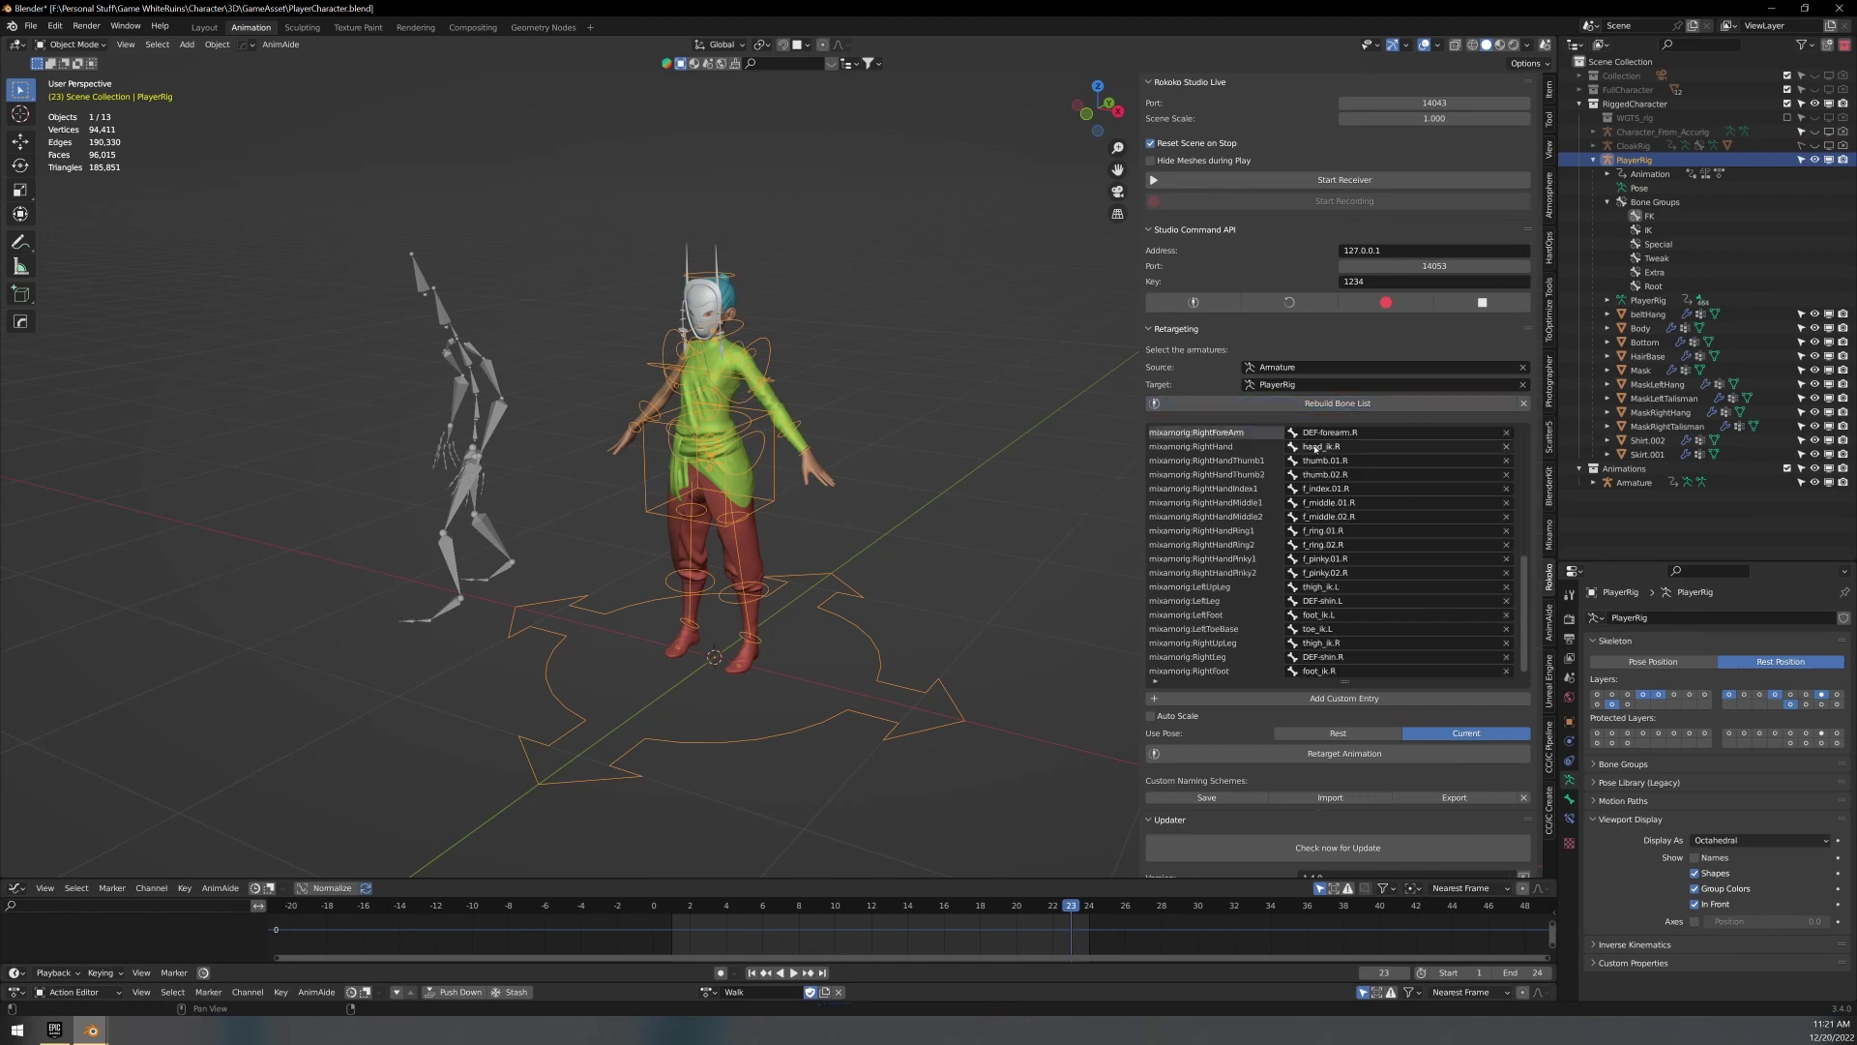
{"action": "scroll", "coordinate": [1343, 459], "scroll_direction": "up", "scroll_amount": 1}
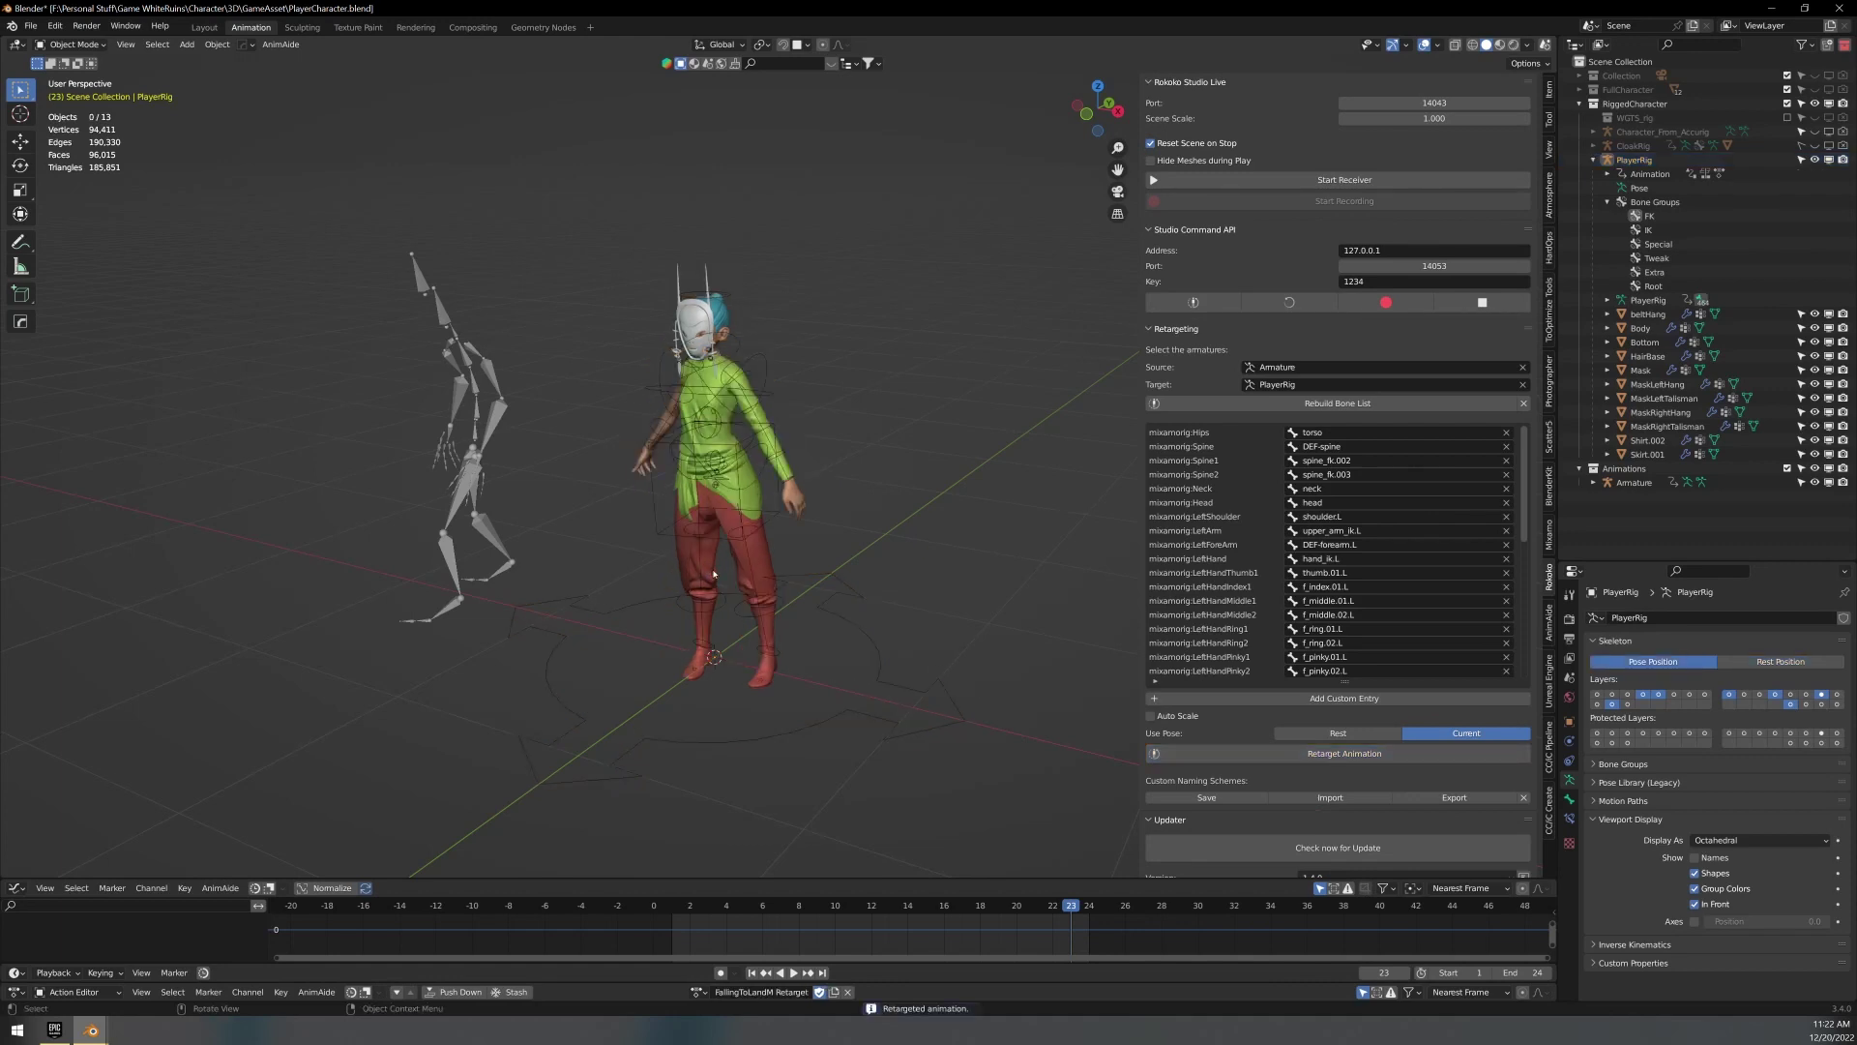
{"action": "key", "text": "ctrl+z"}
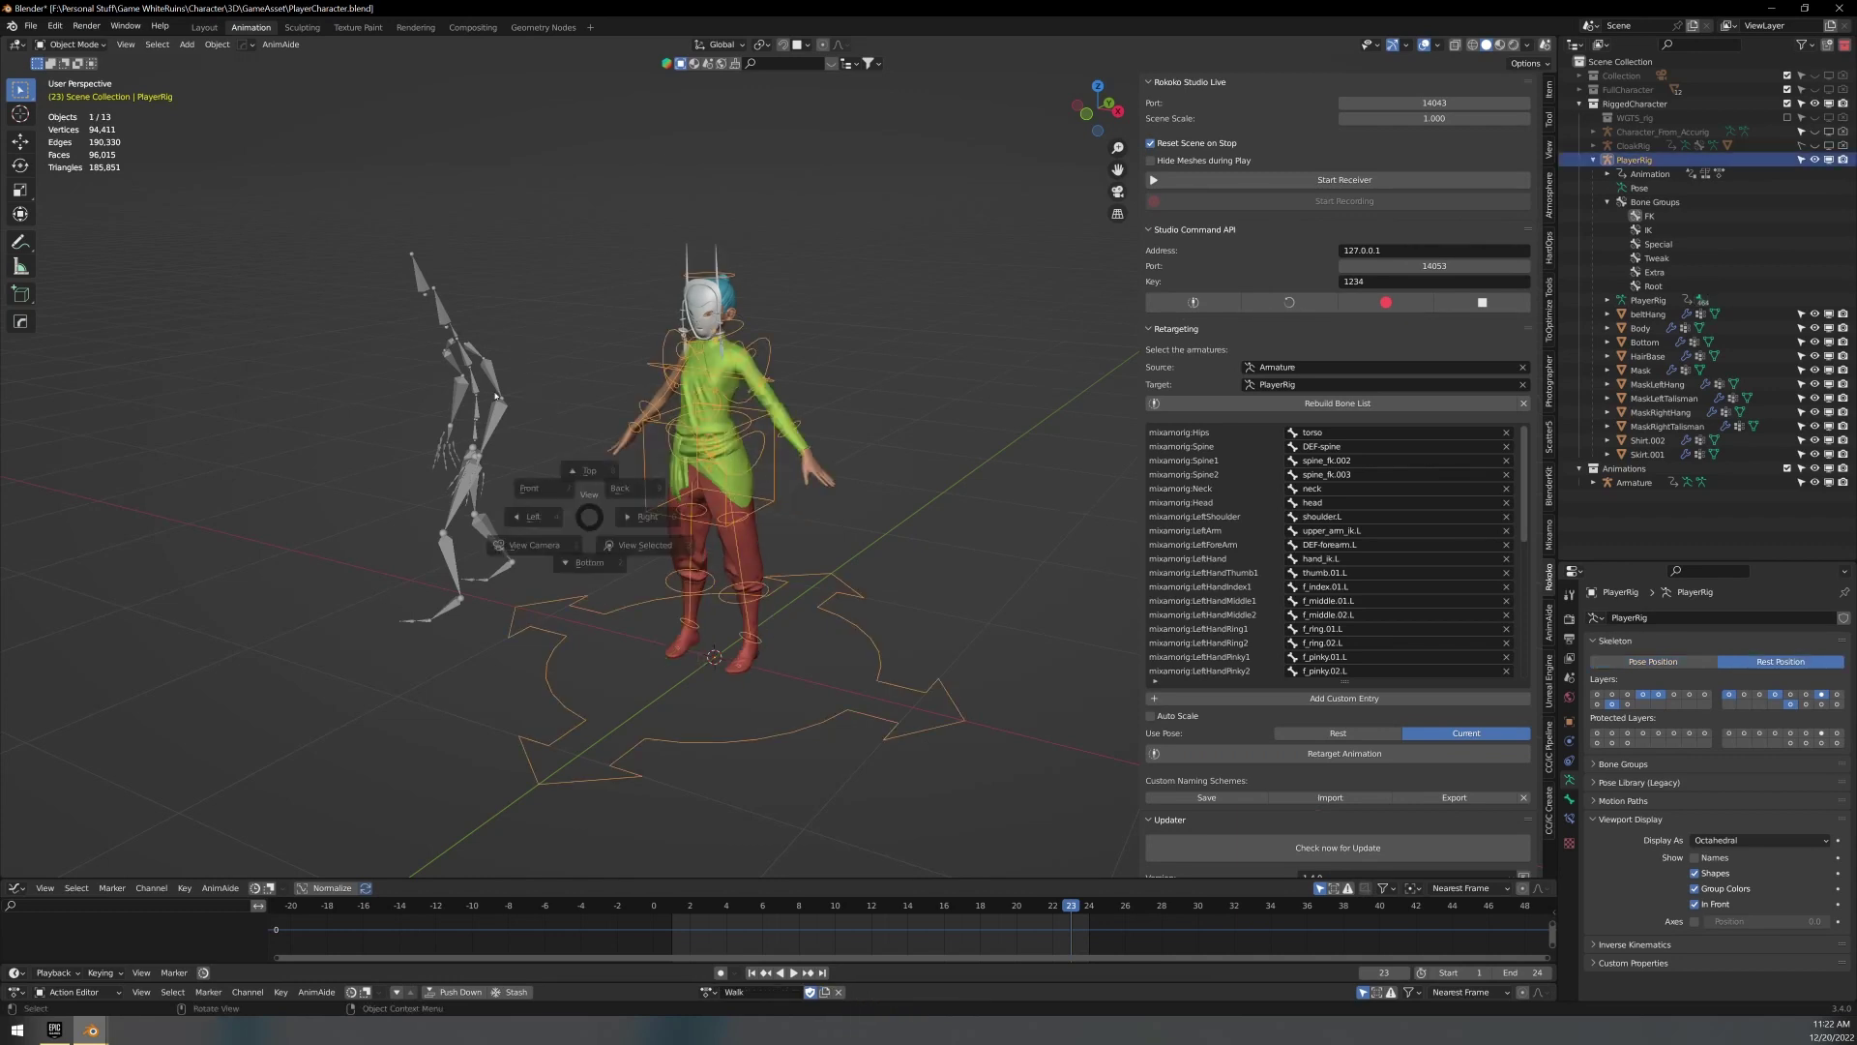
{"action": "left_click", "coordinate": [457, 445]}
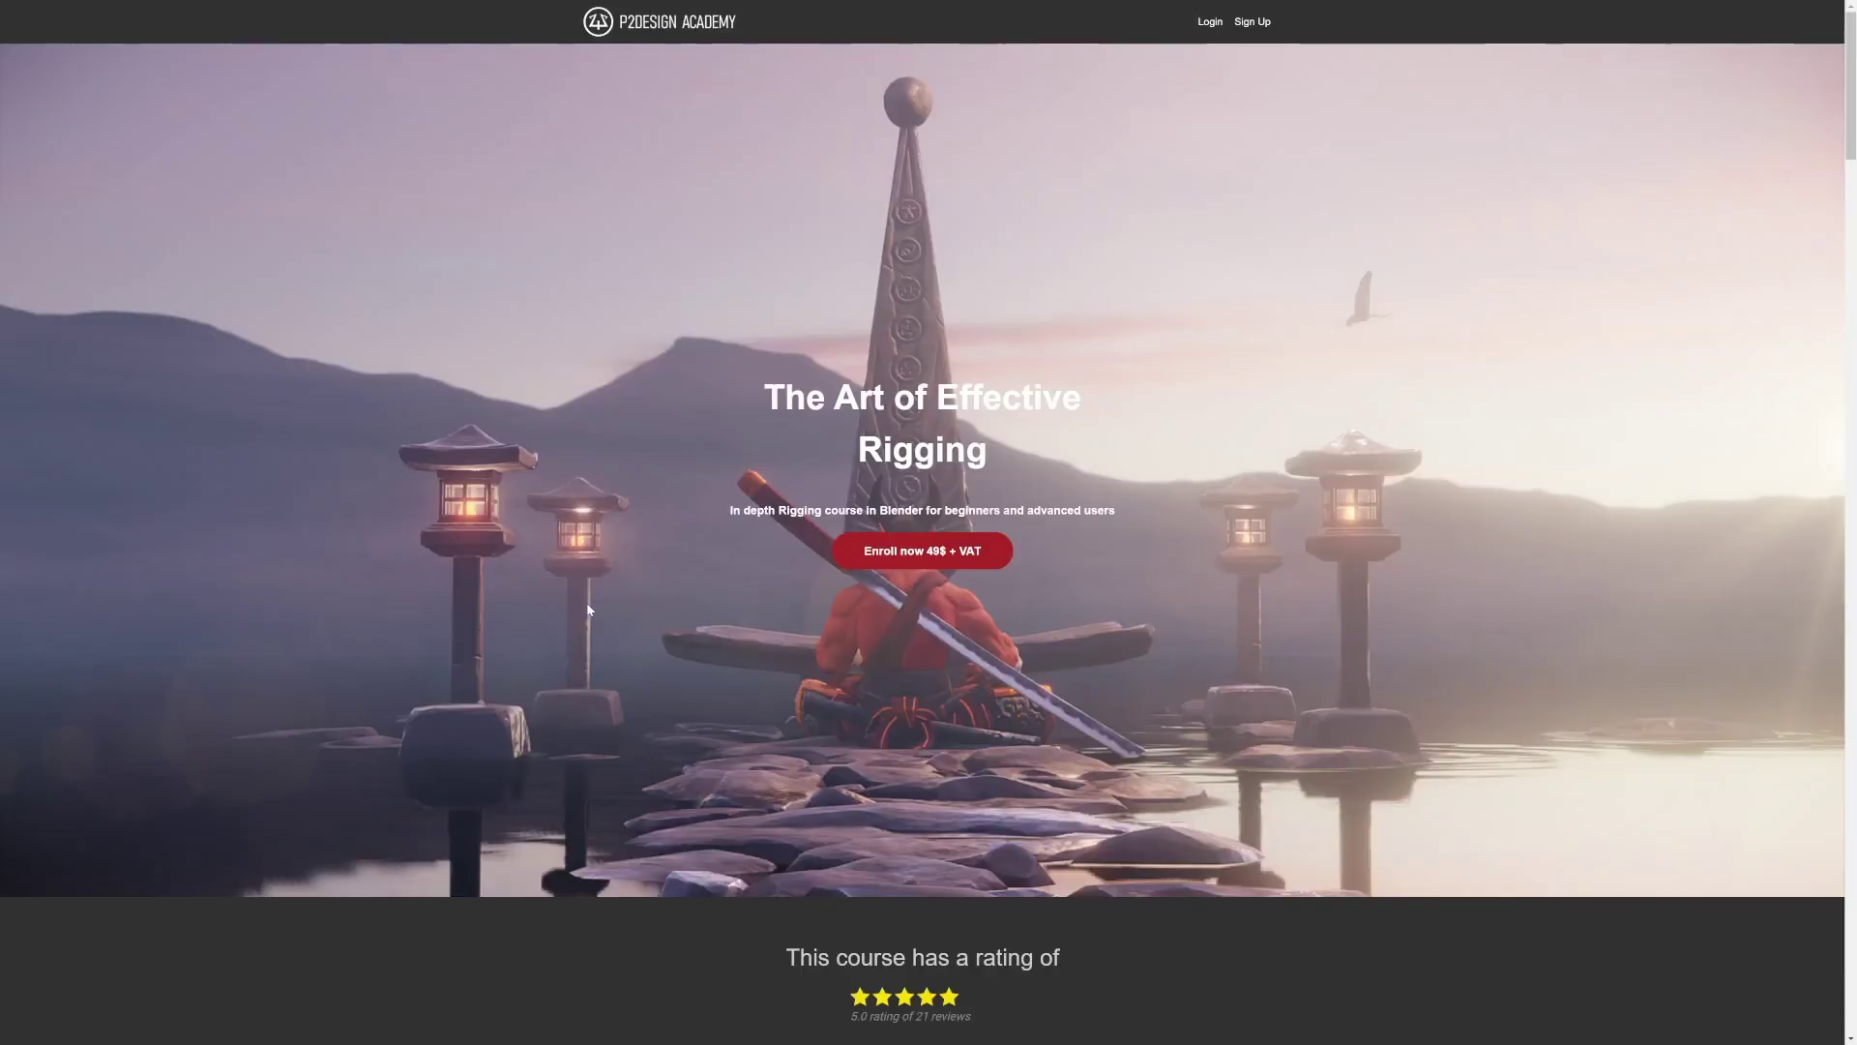
Play The Art of Effective Rigging presentation video and skip further along its seek bar.
{"action": "scroll", "coordinate": [584, 601], "scroll_direction": "down", "scroll_amount": 7}
{"action": "left_click", "coordinate": [917, 683]}
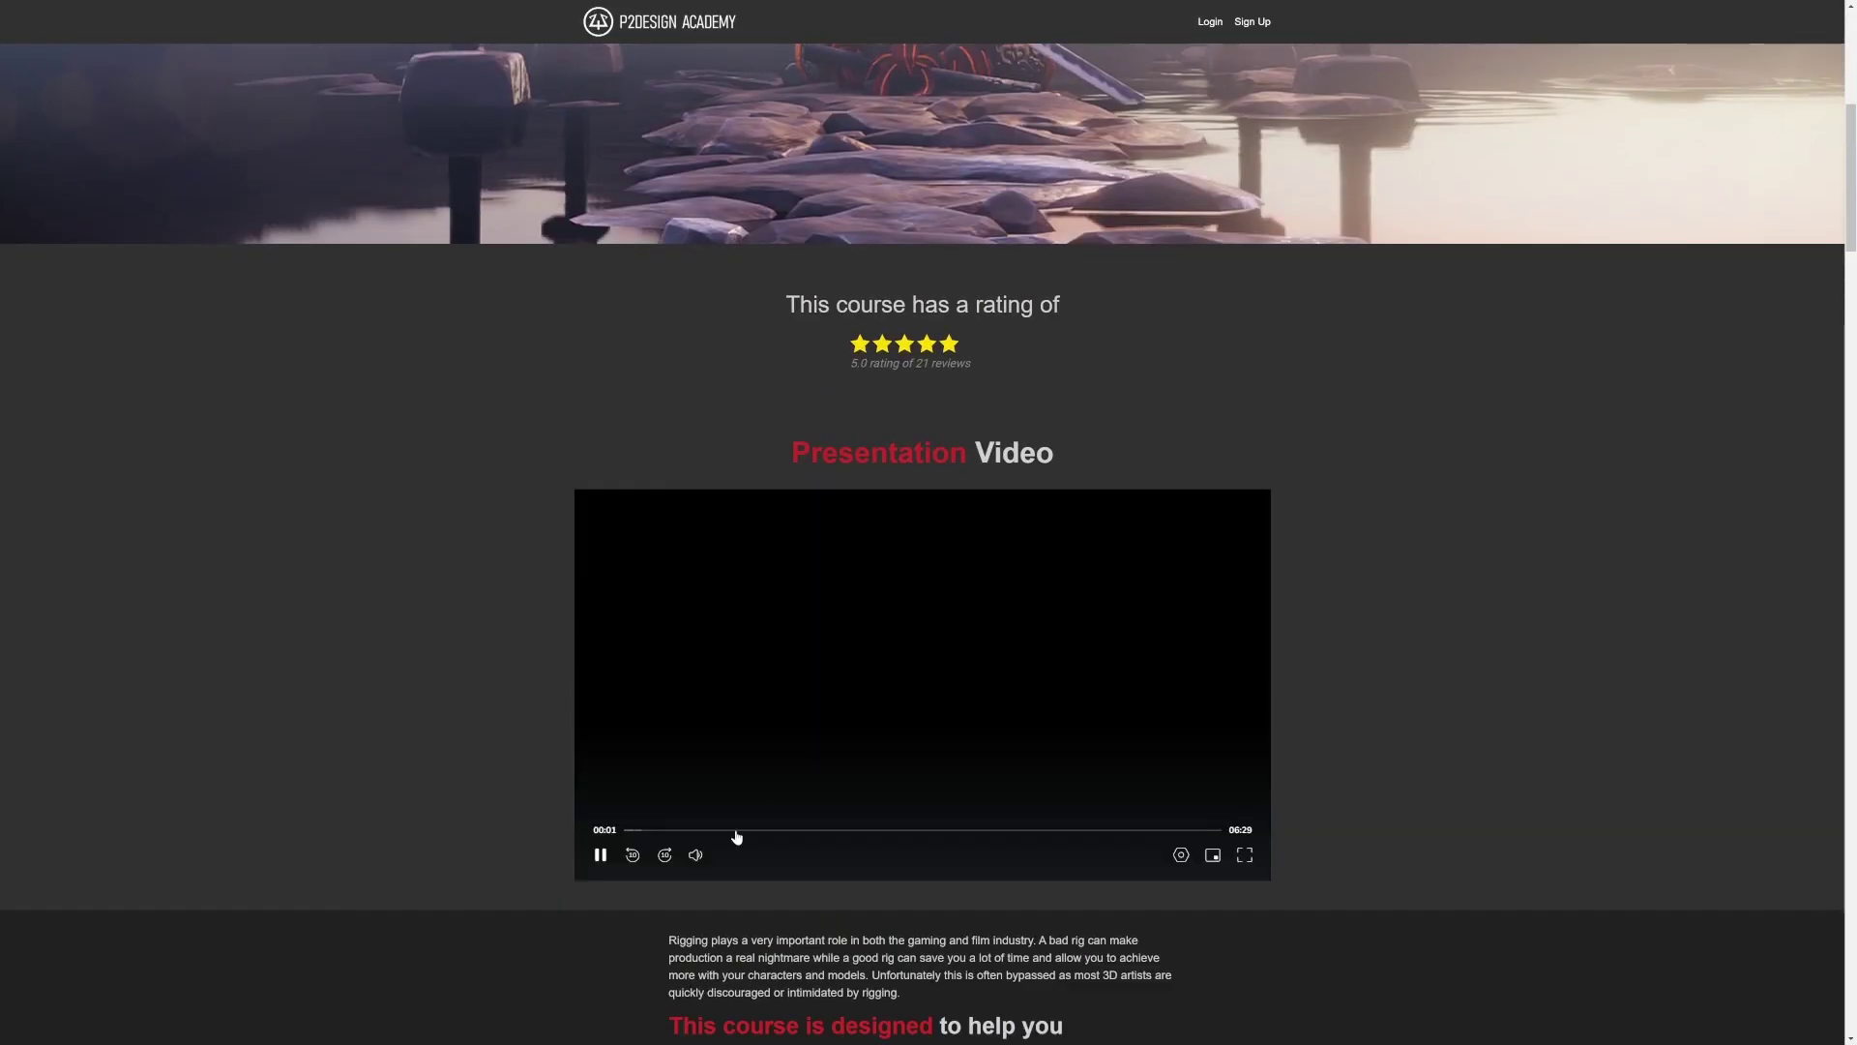
{"action": "scroll", "coordinate": [822, 832], "scroll_direction": "down", "scroll_amount": 1}
{"action": "left_click", "coordinate": [891, 758]}
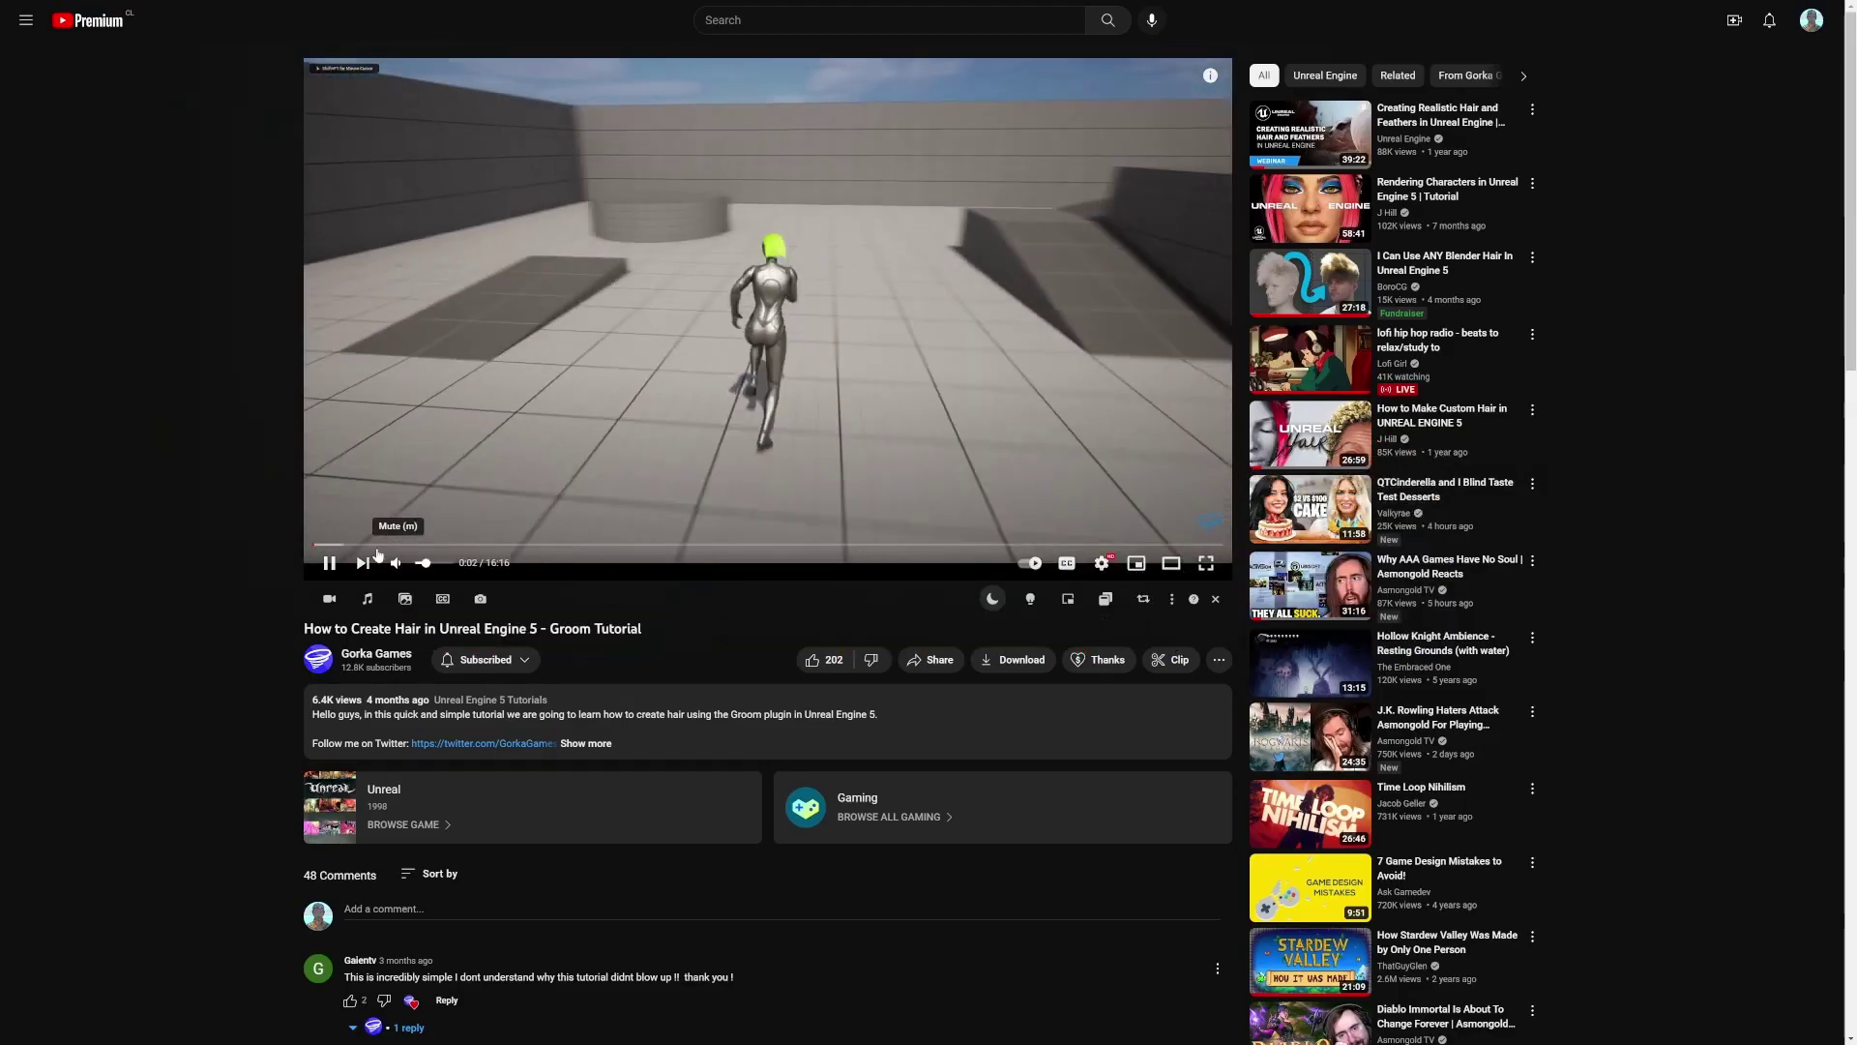
Scrub the groom hair tutorial forward to 1:23 and zoom the page in.
{"action": "left_click_drag", "start_coordinate": [361, 549], "coordinate": [330, 547]}
{"action": "left_click", "coordinate": [391, 545]}
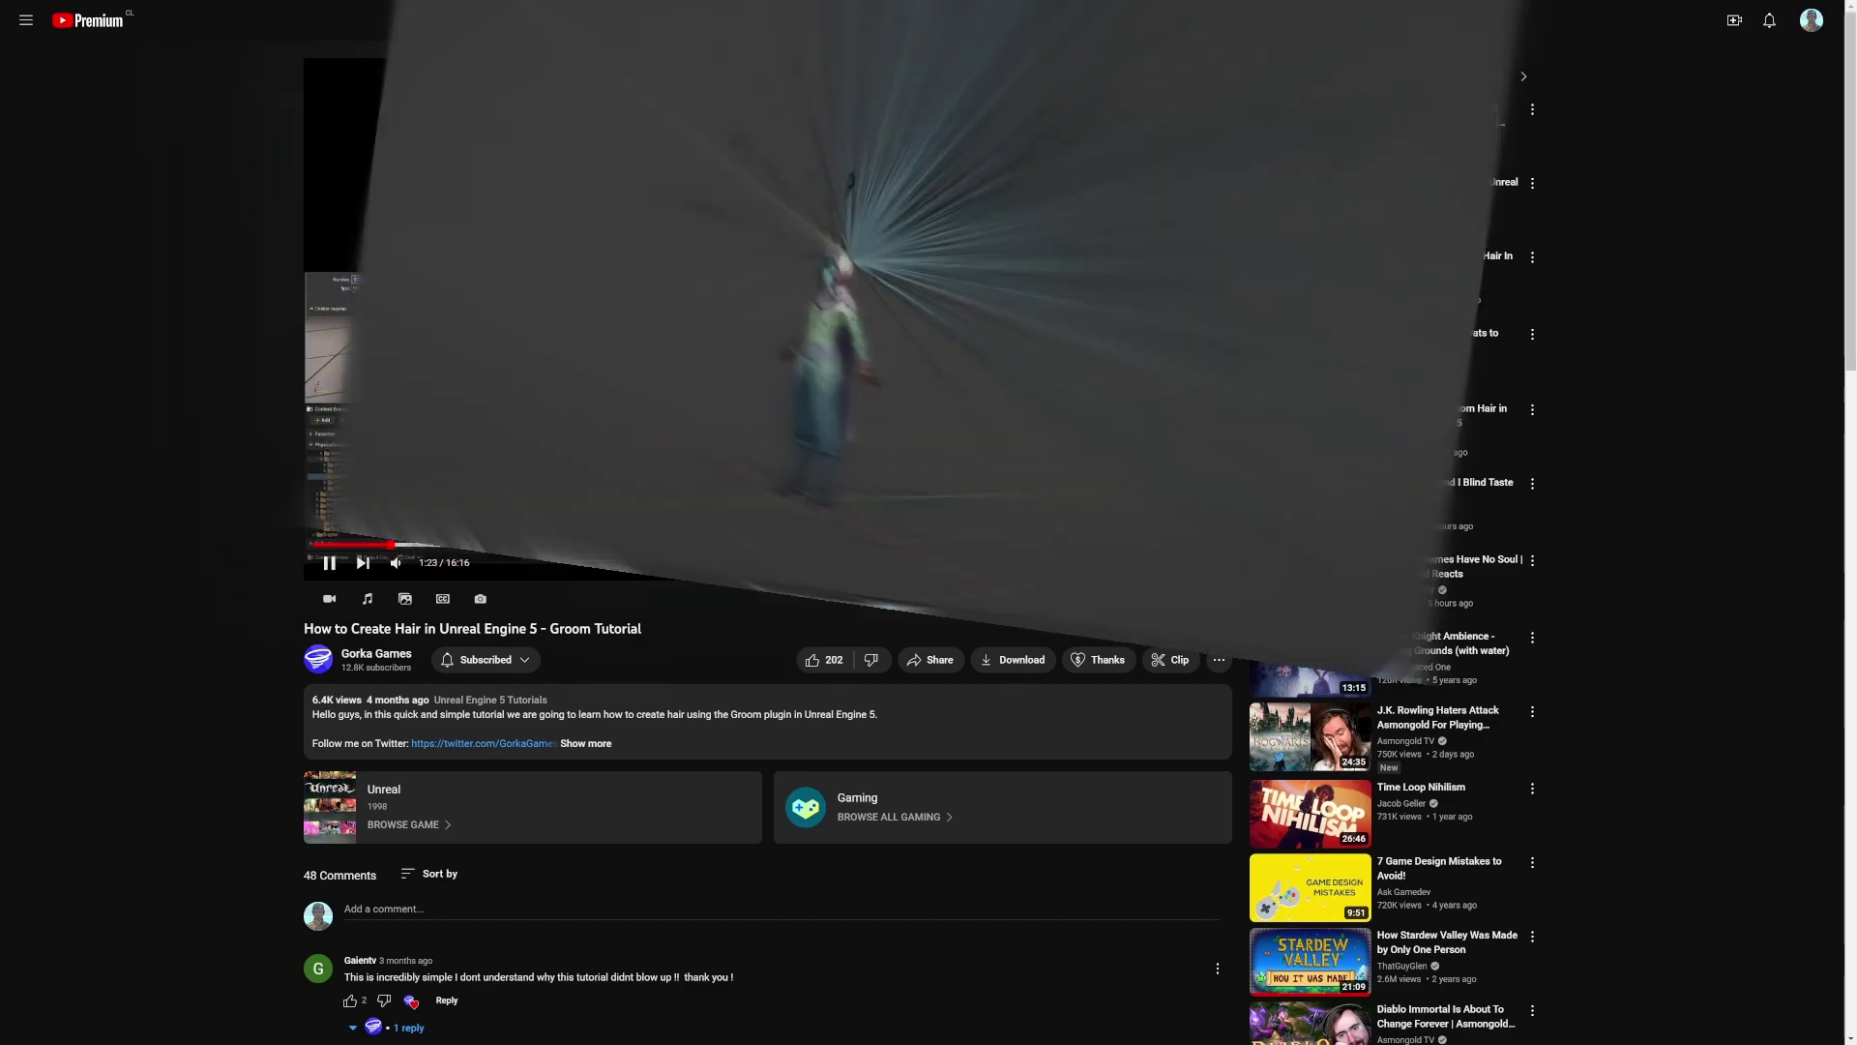
{"action": "key", "text": "ctrl+plus"}
{"action": "key", "text": "ctrl+plus"}
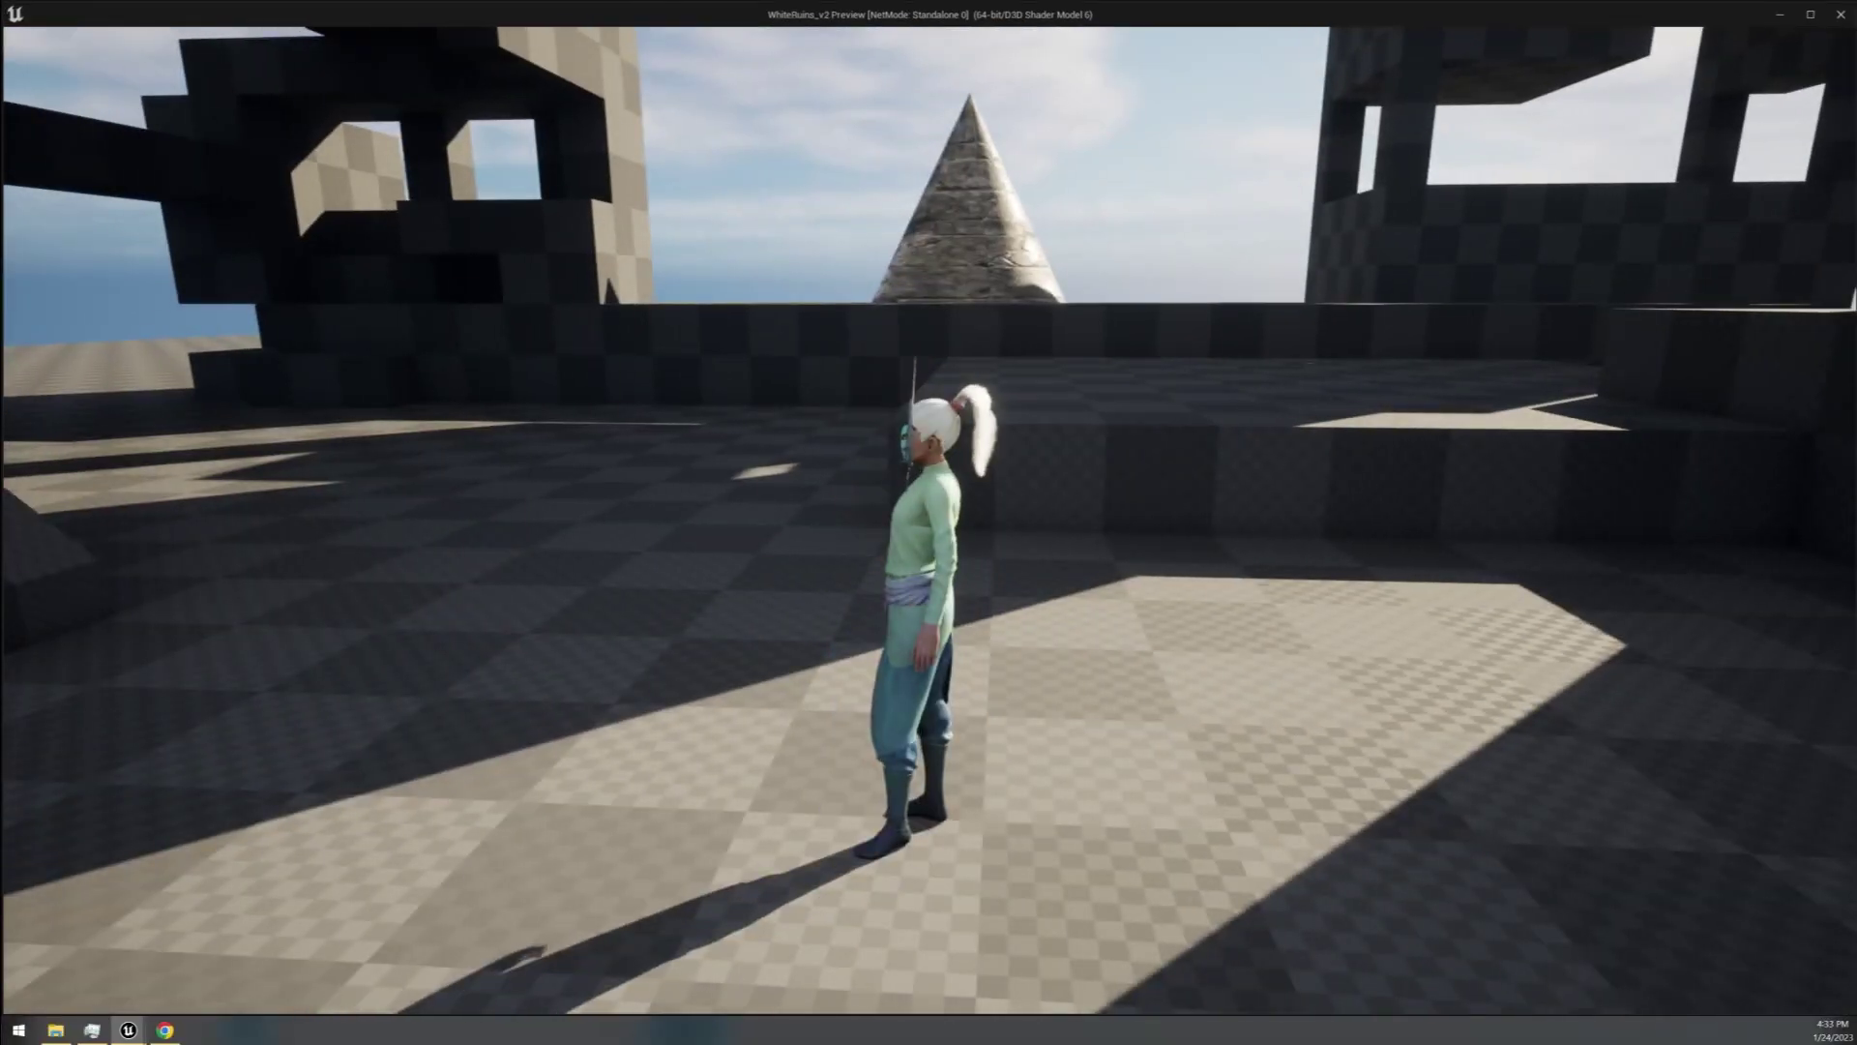
Show the groom's Interpolation settings and open MI_EchoGroom's parent M_GroomMaster material graph.
{"action": "key", "text": "w"}
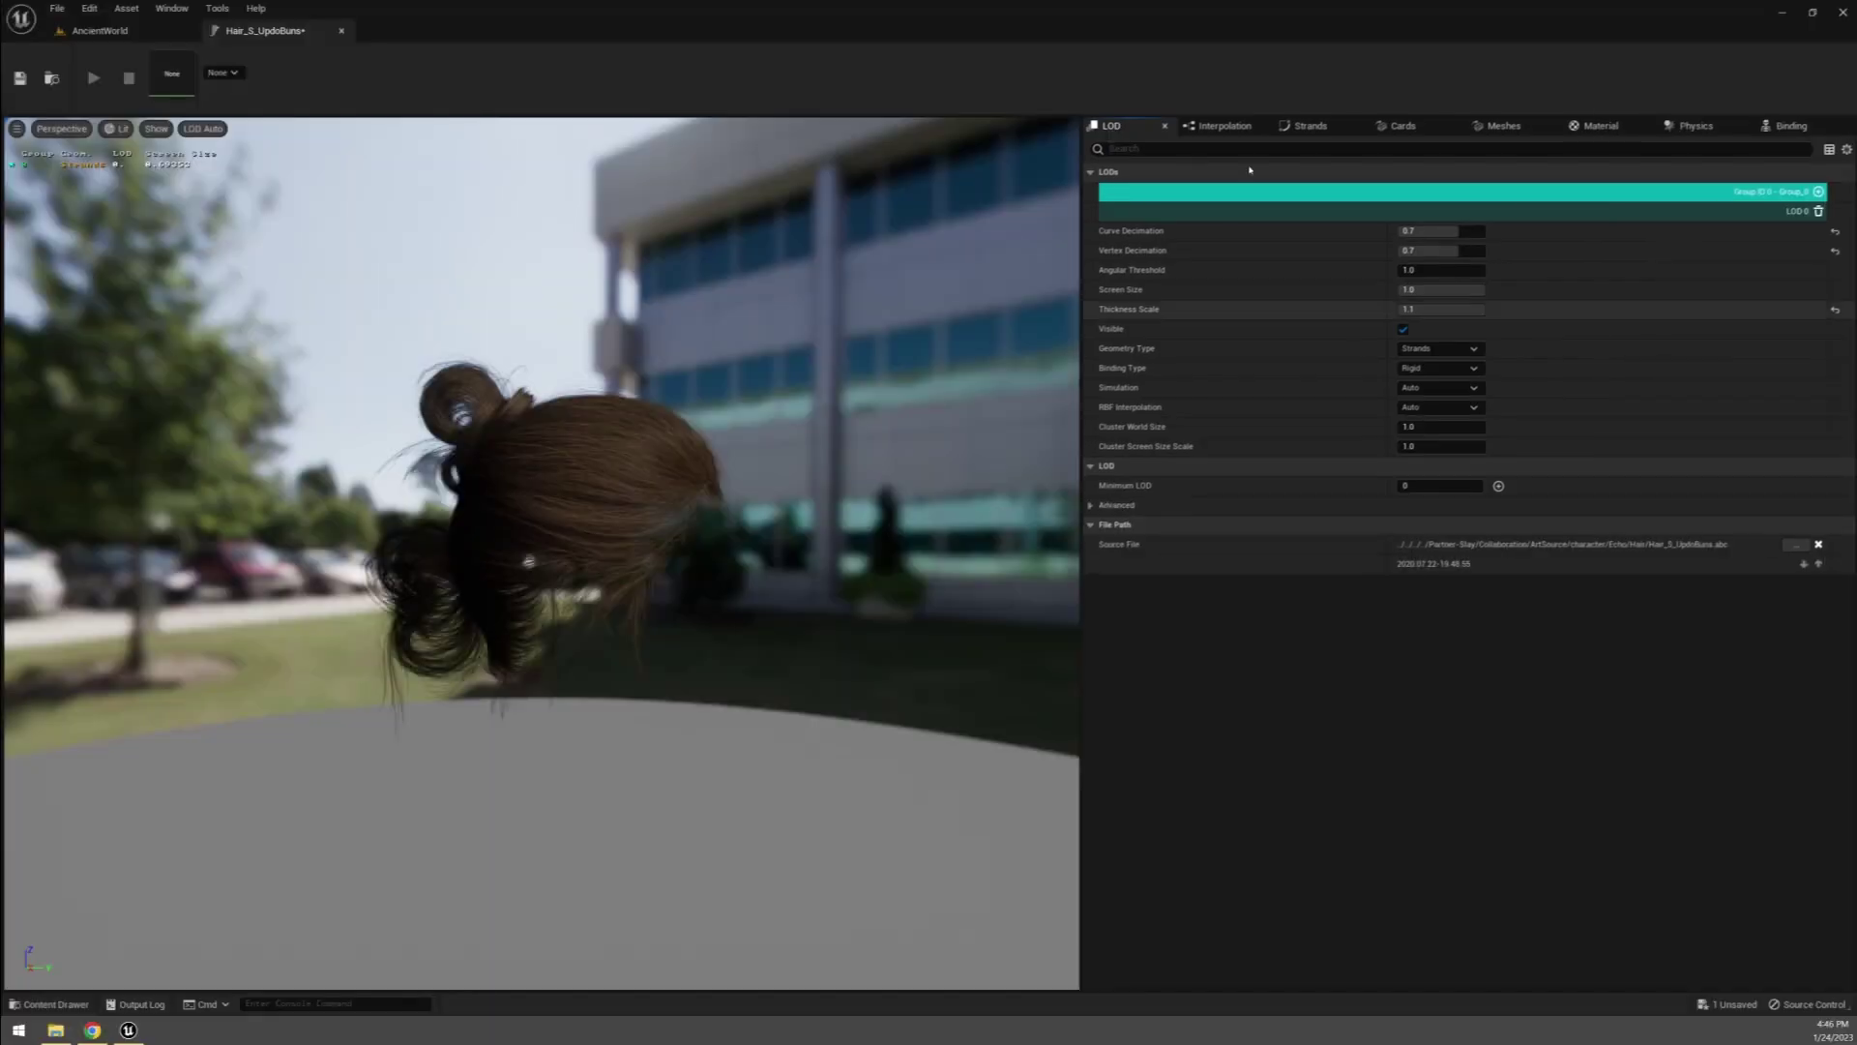
{"action": "left_click", "coordinate": [1224, 126]}
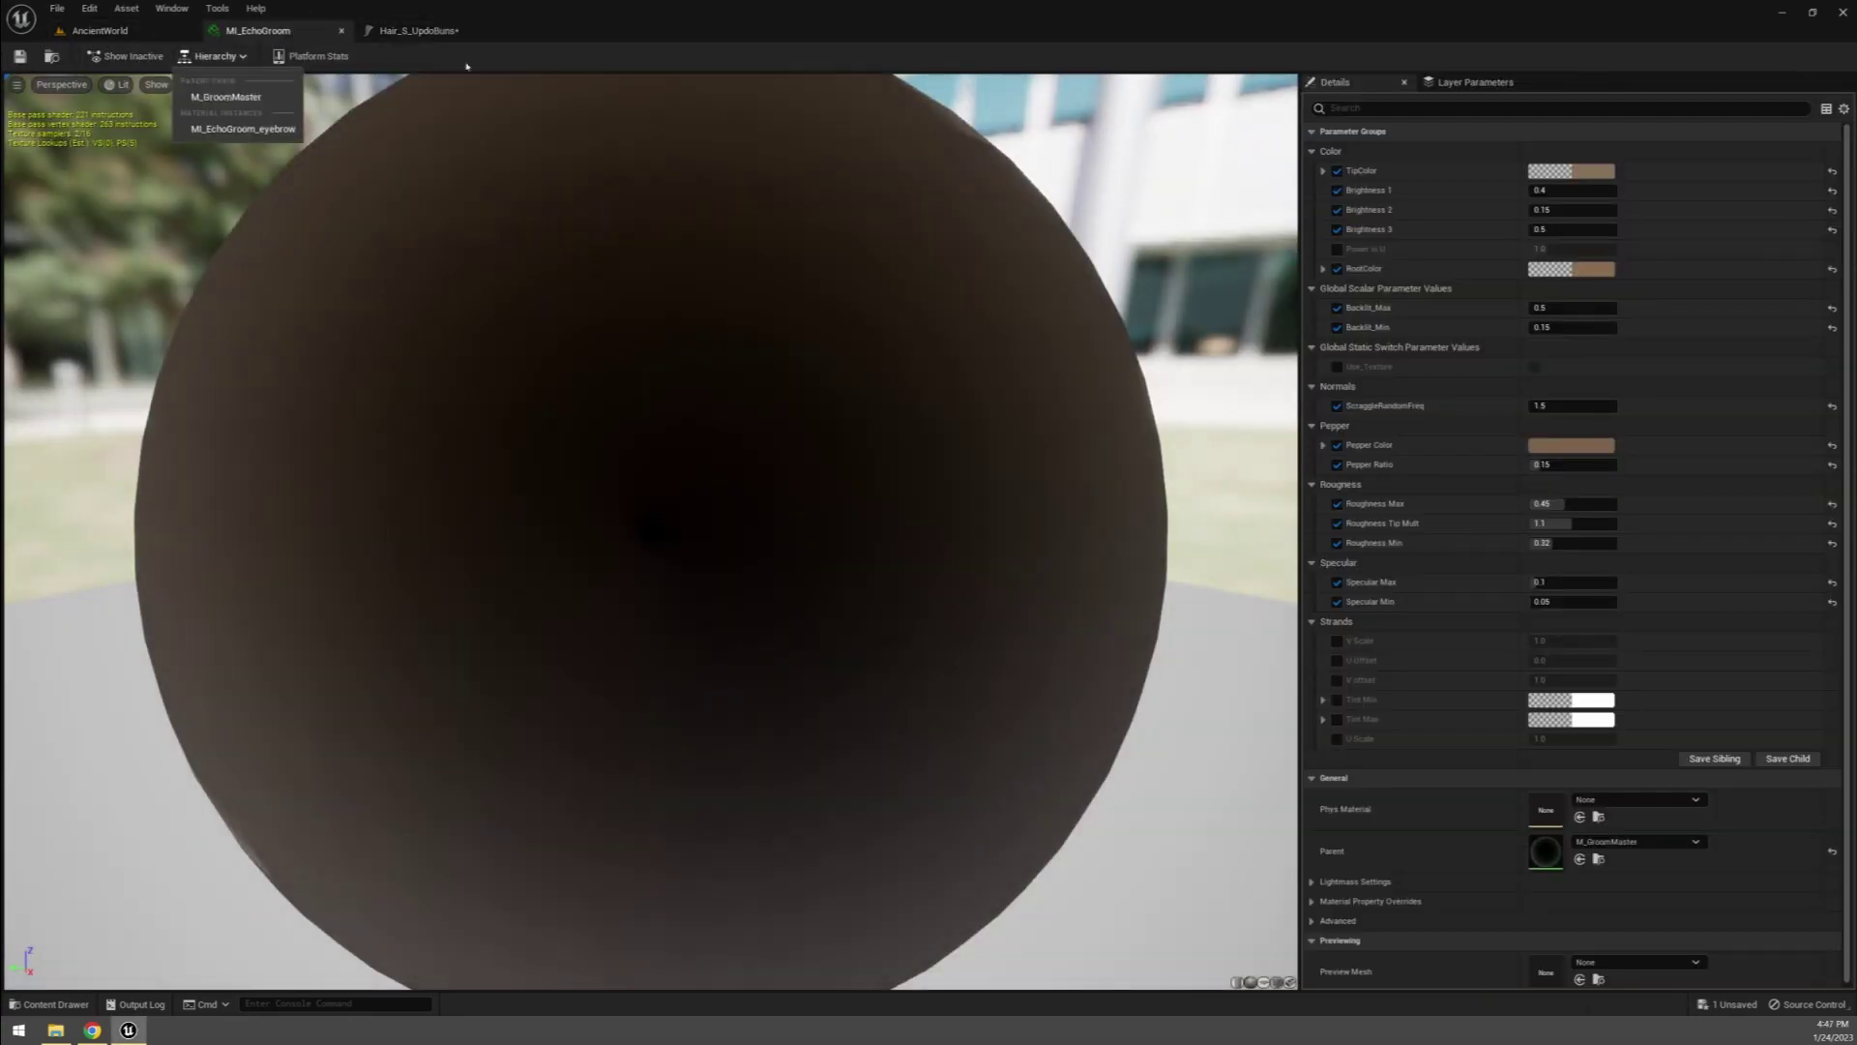
{"action": "left_click", "coordinate": [225, 97]}
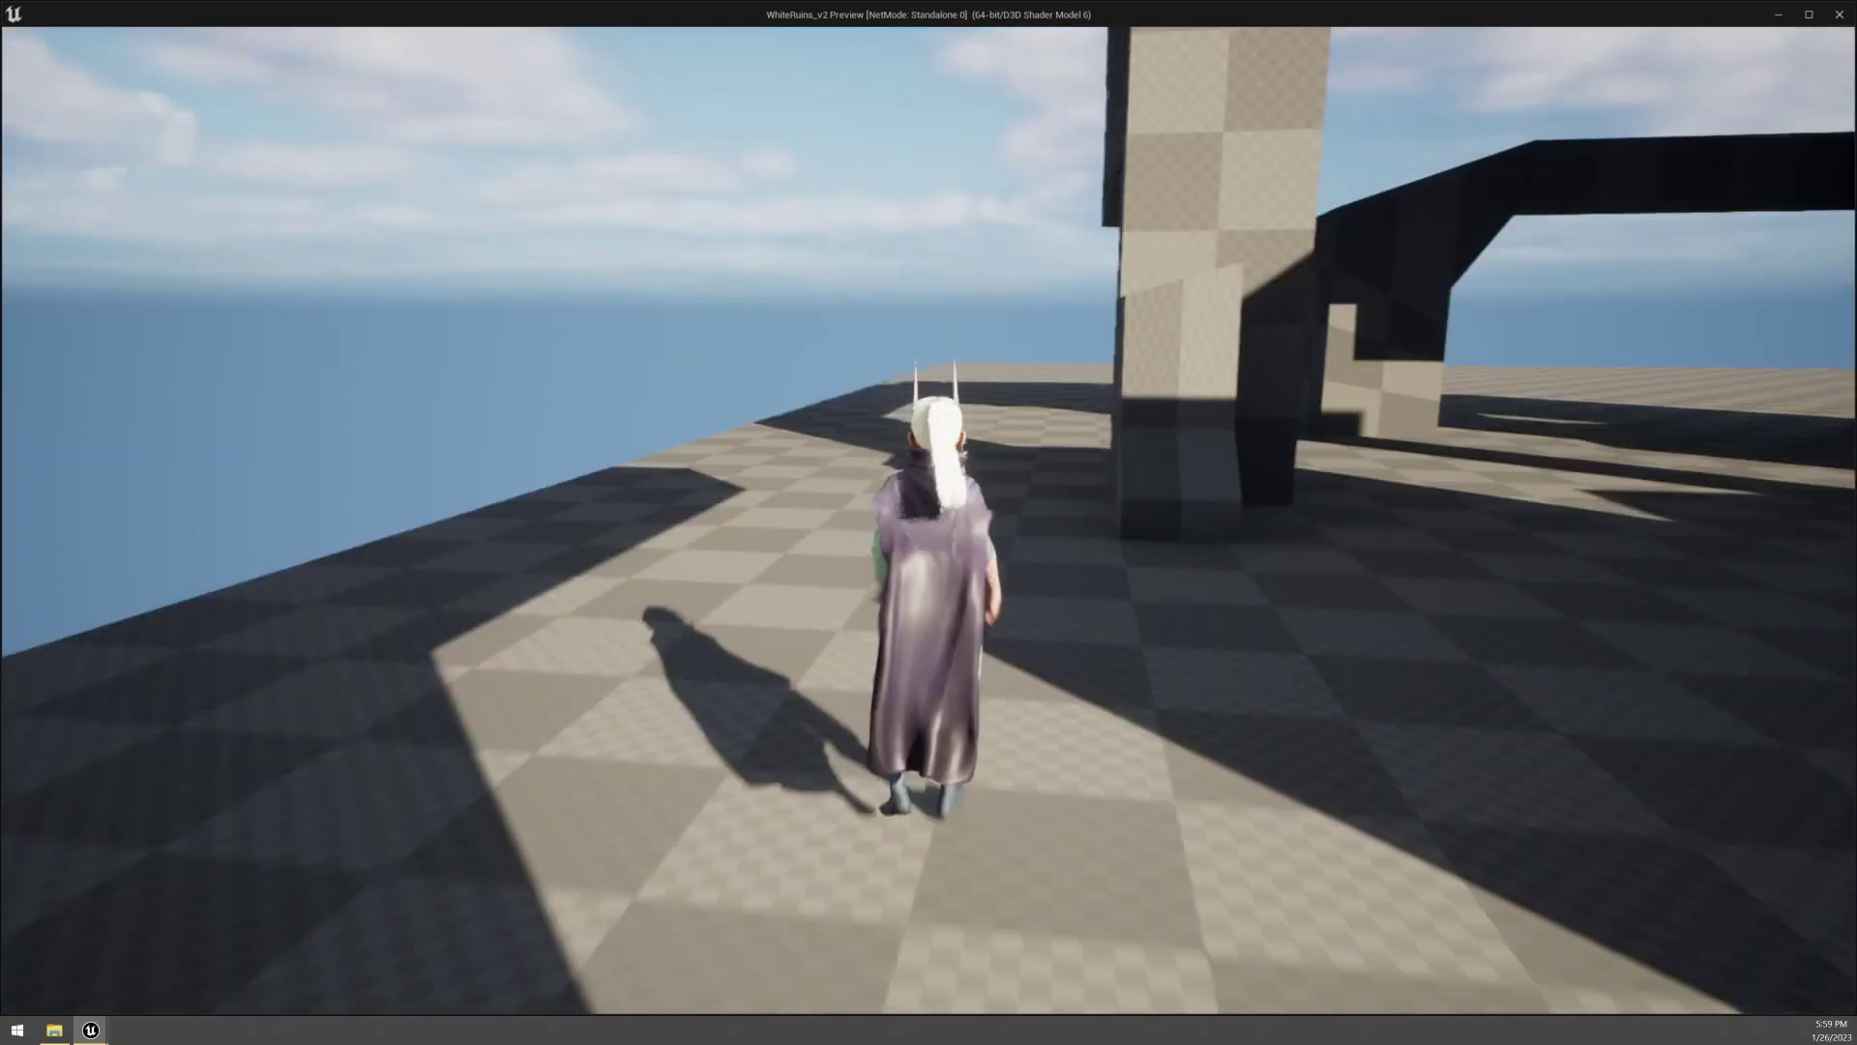
{"action": "key", "text": "w"}
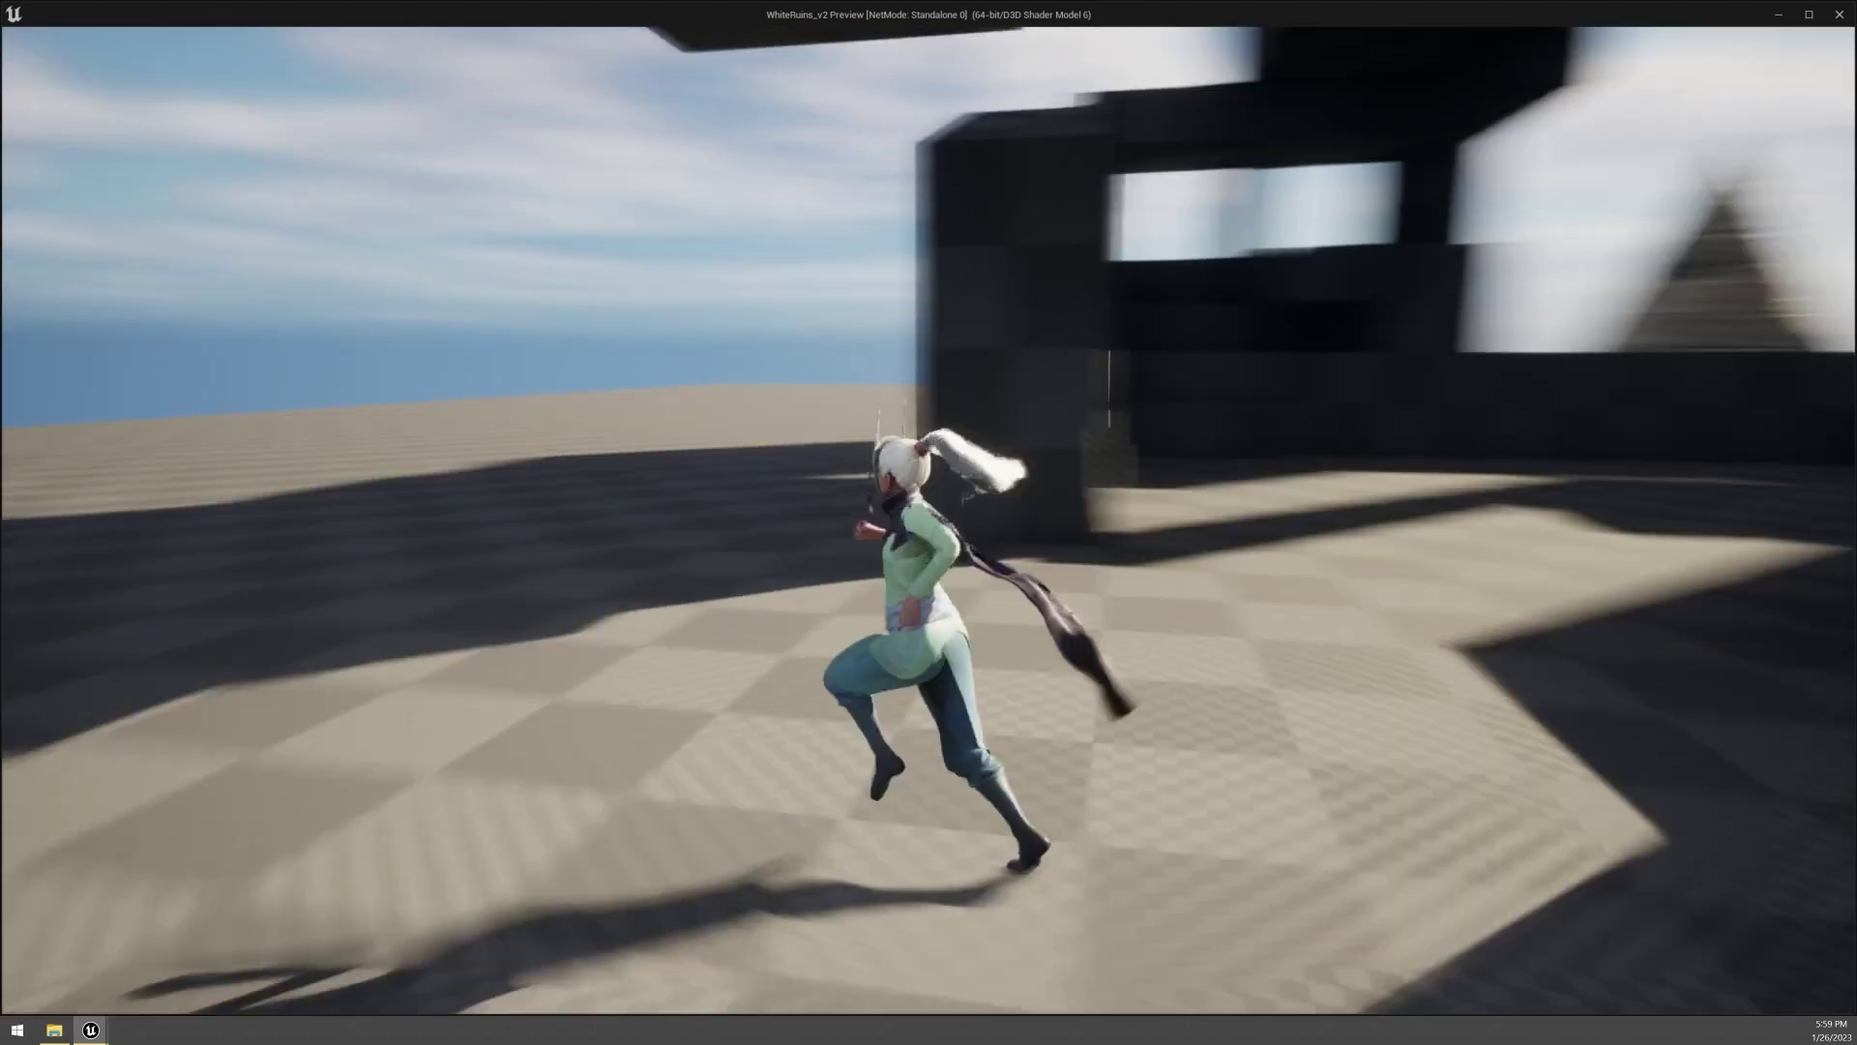
Turn the character toward the camera, then run it away through the ruins.
{"action": "key", "text": "s"}
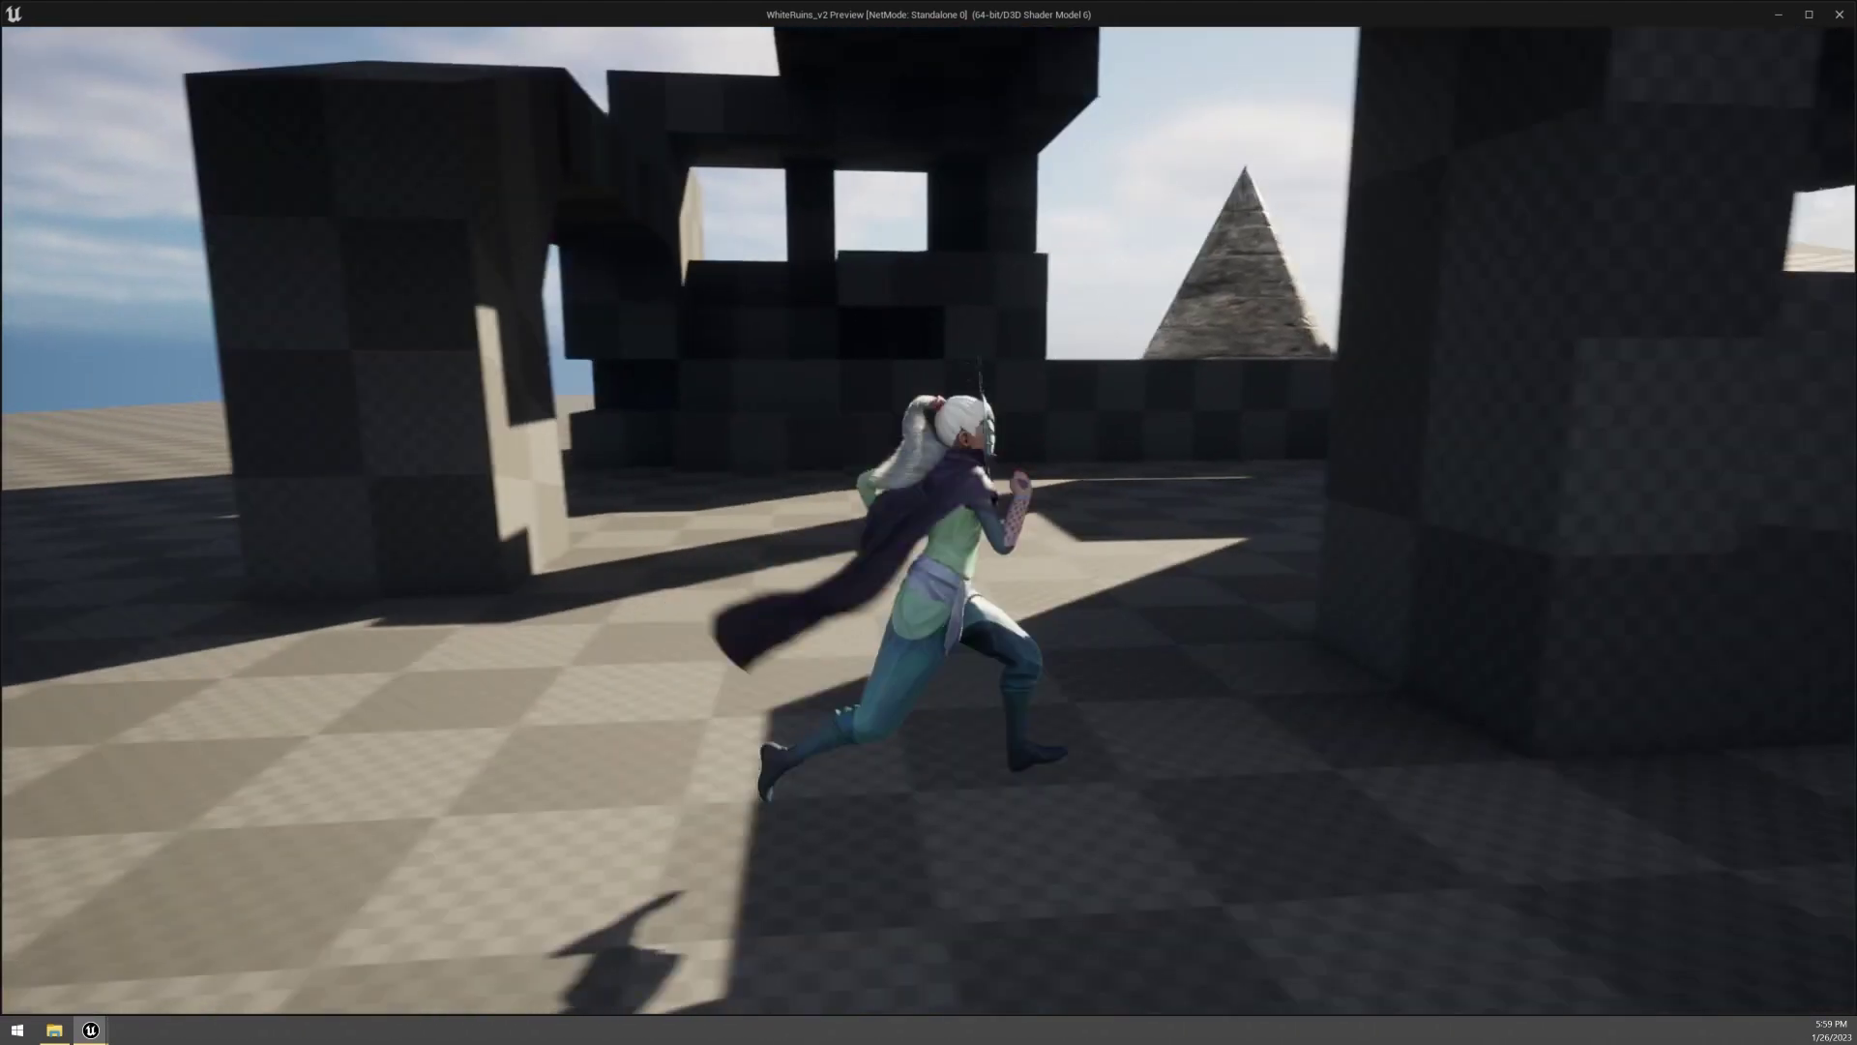
{"action": "key", "text": "w"}
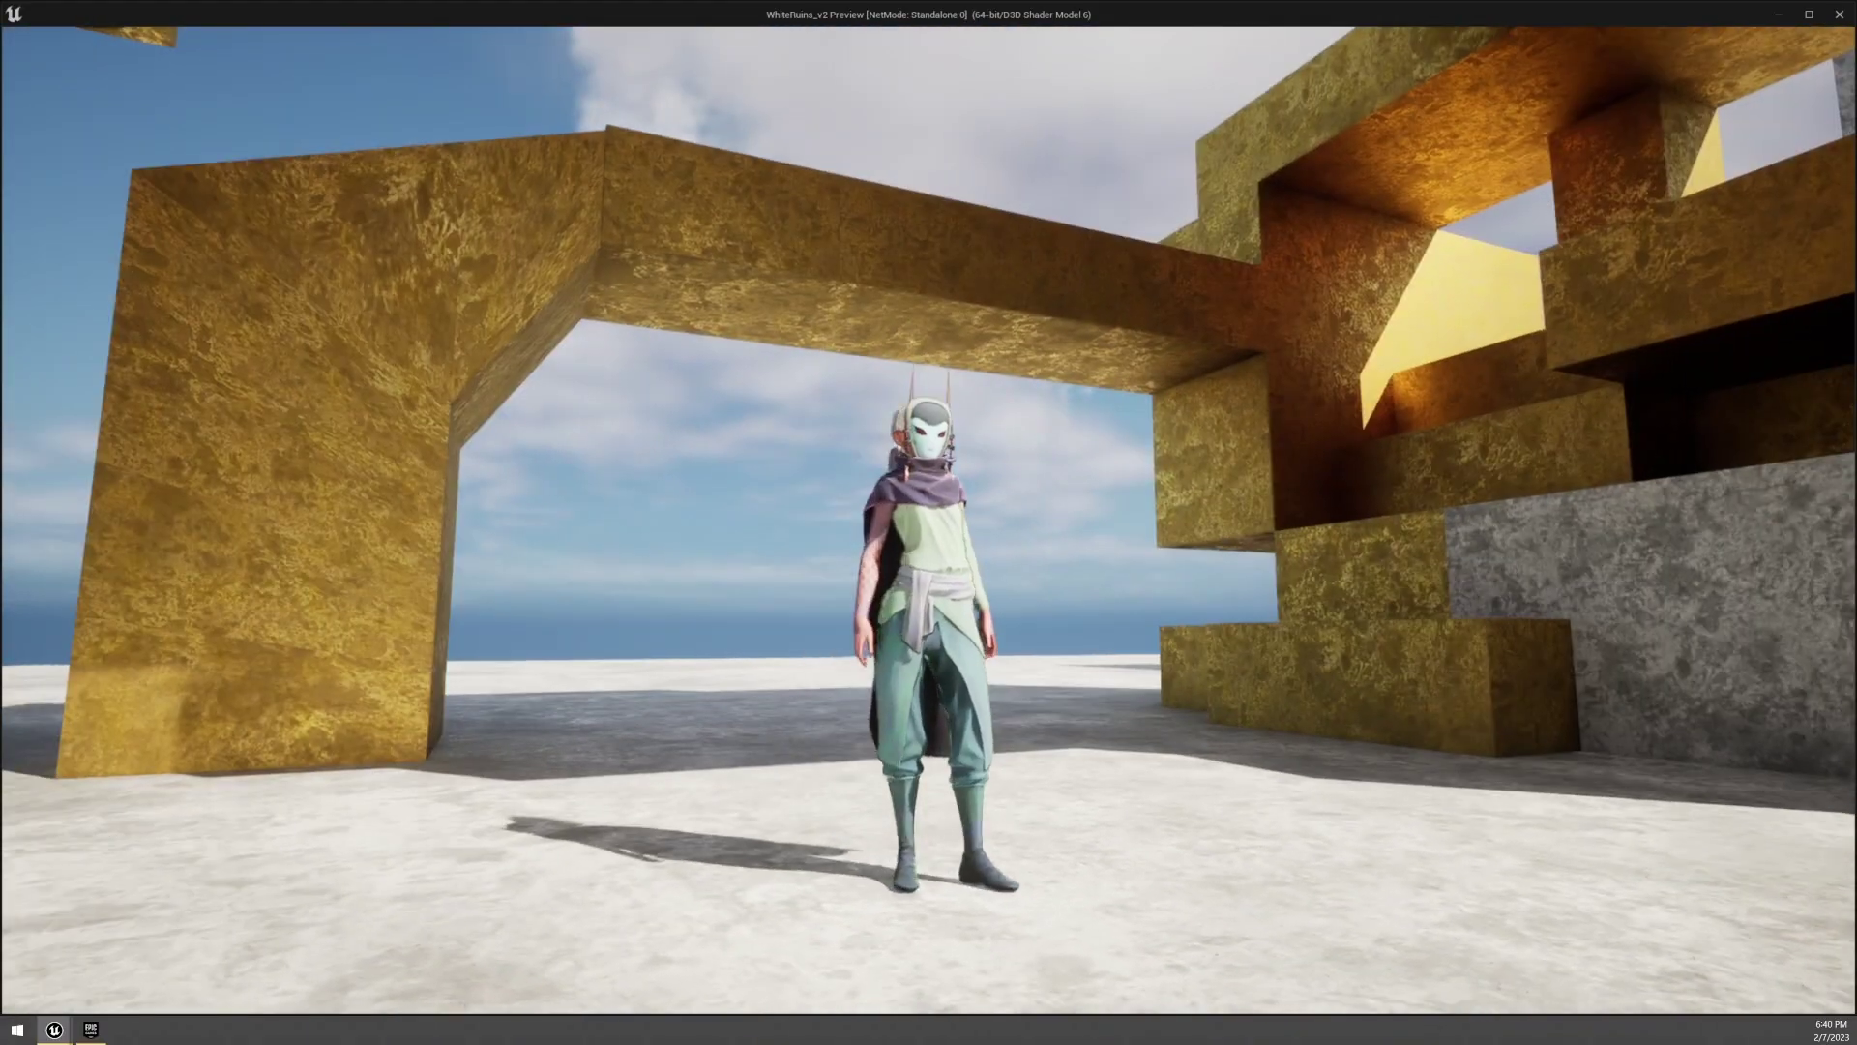
Run toward the golden ruins, then leap between green pillars and mantle onto the tall green block.
{"action": "key", "text": "w"}
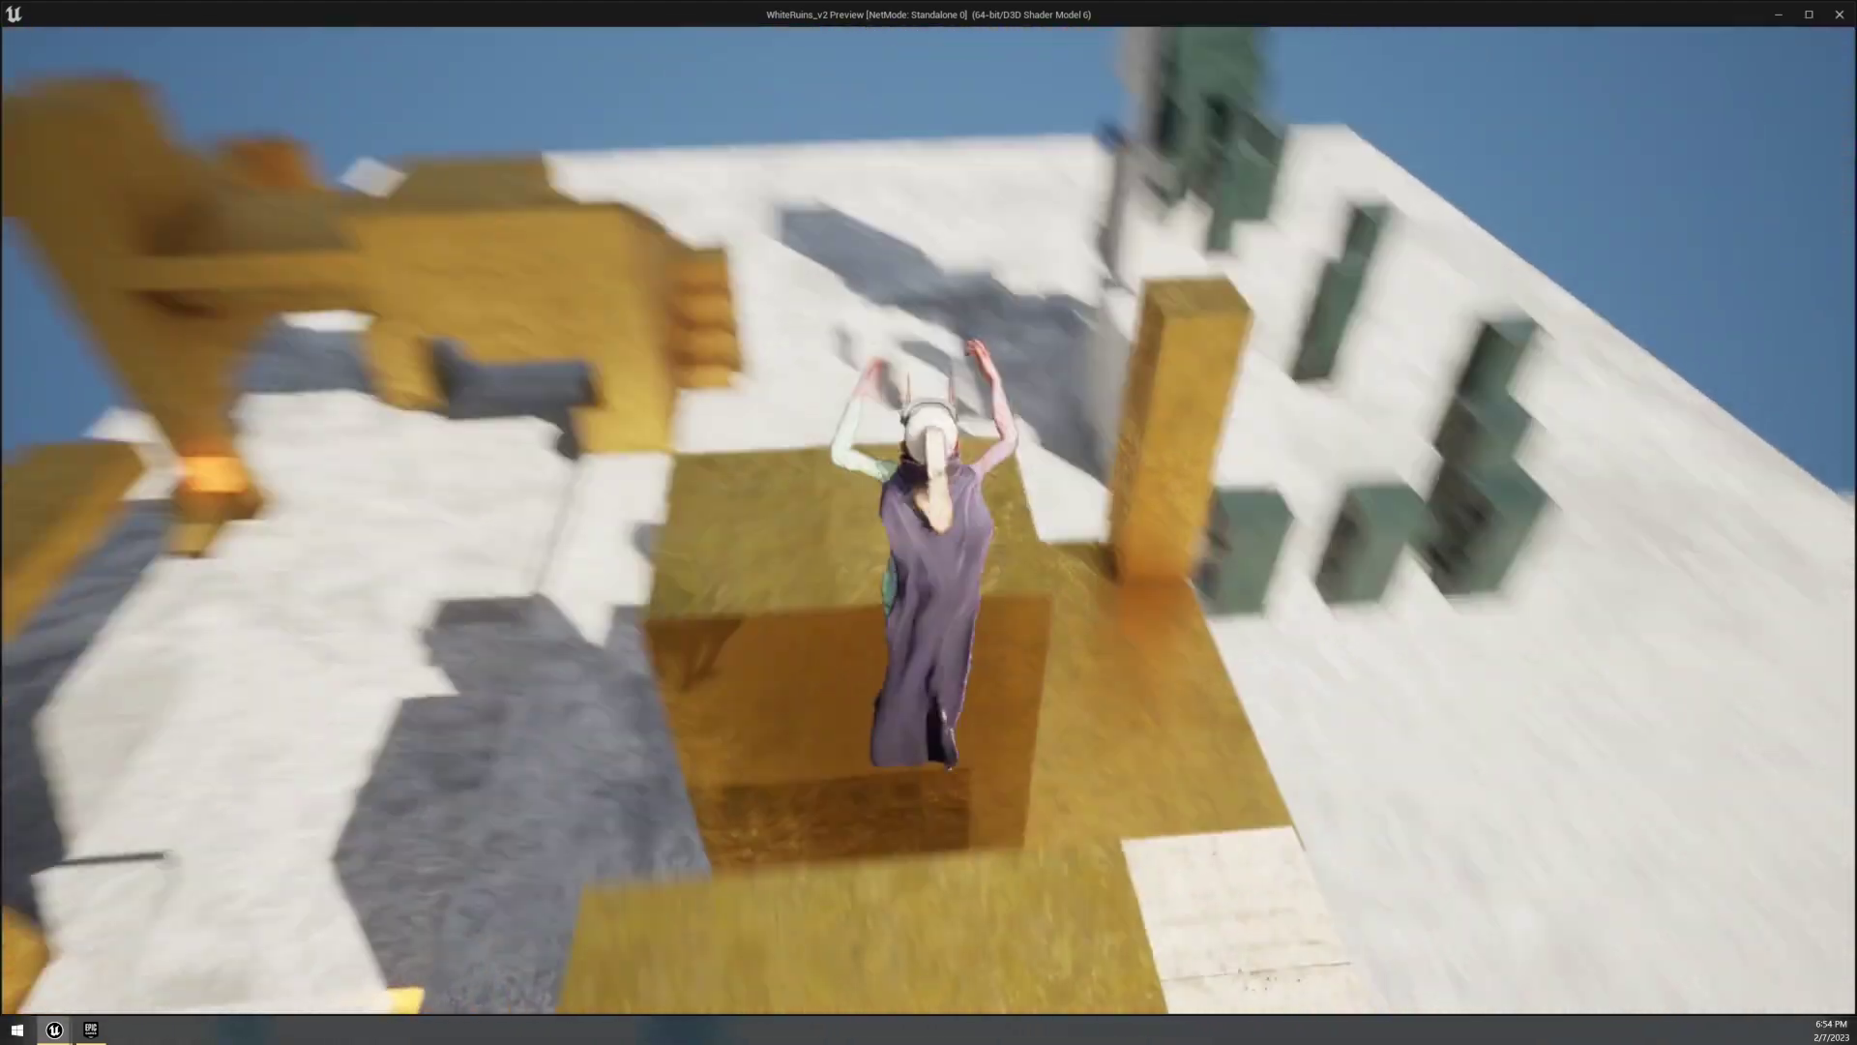
{"action": "key", "text": "w"}
{"action": "key", "text": "space"}
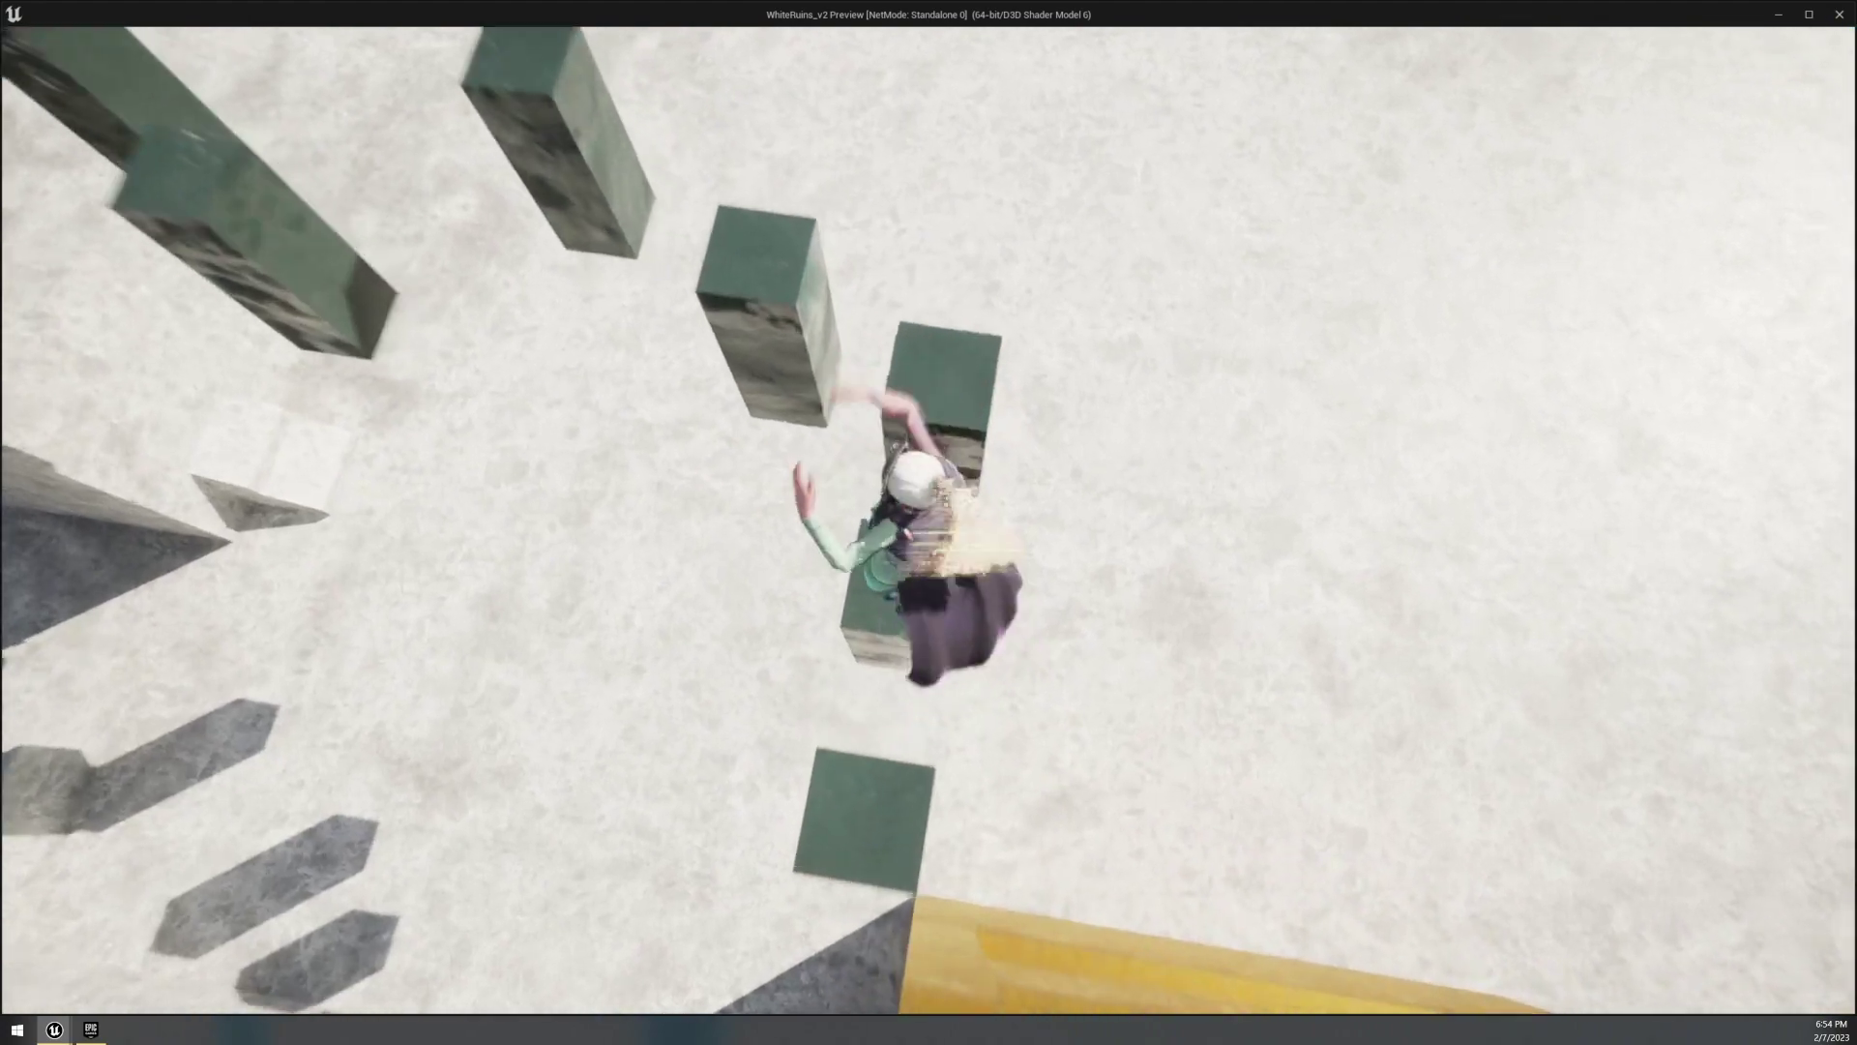
{"action": "key", "text": "space"}
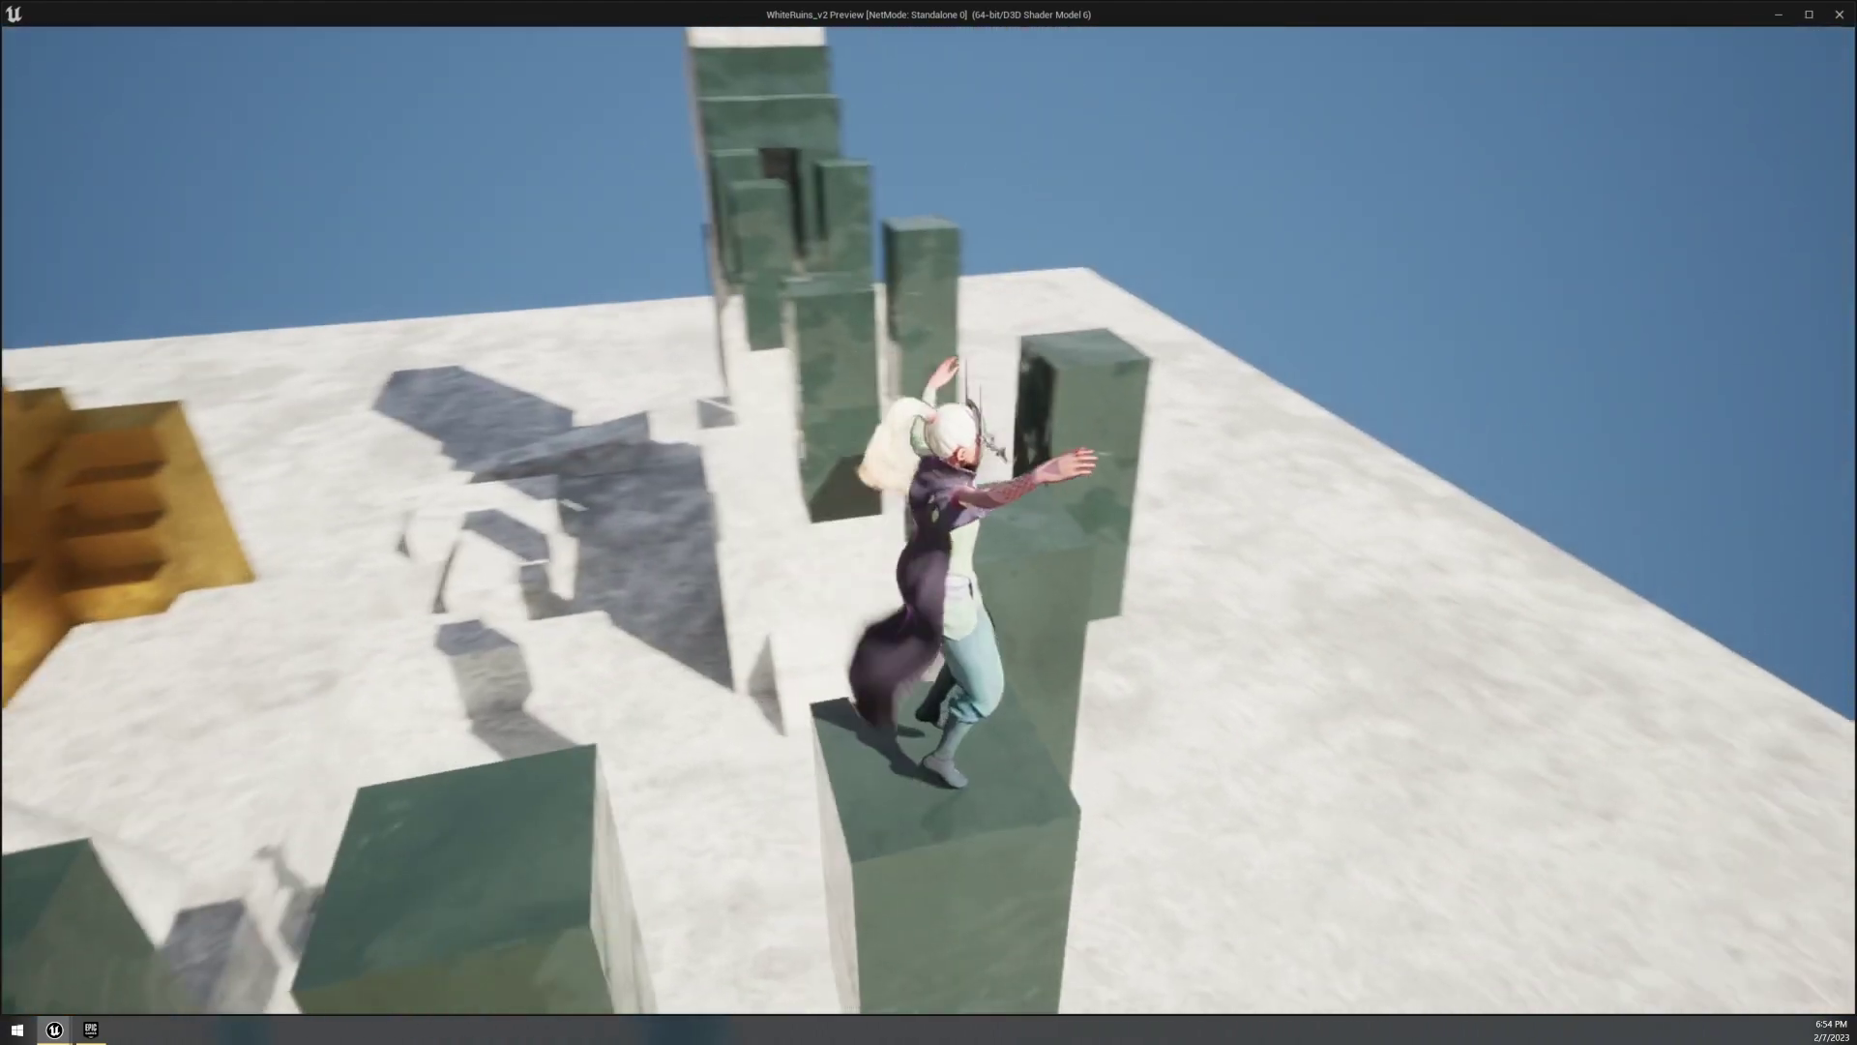
{"action": "key", "text": "space"}
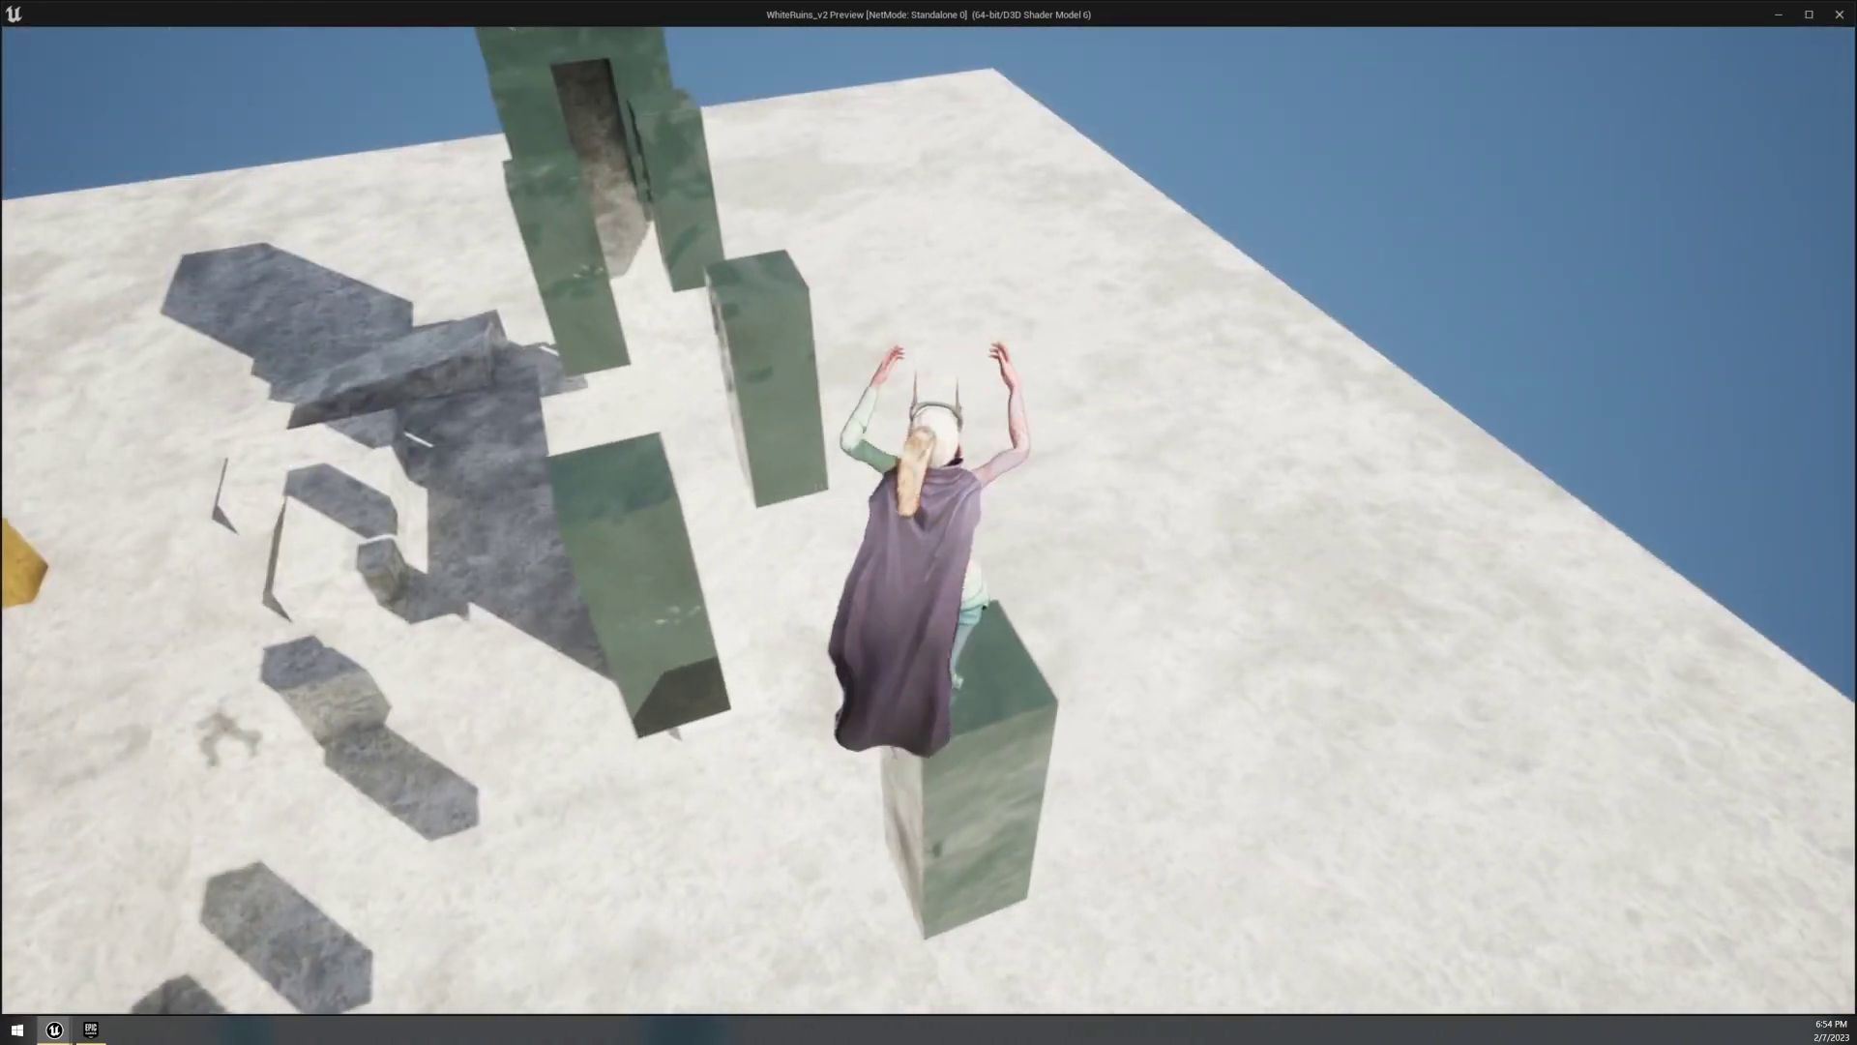
{"action": "key", "text": "space"}
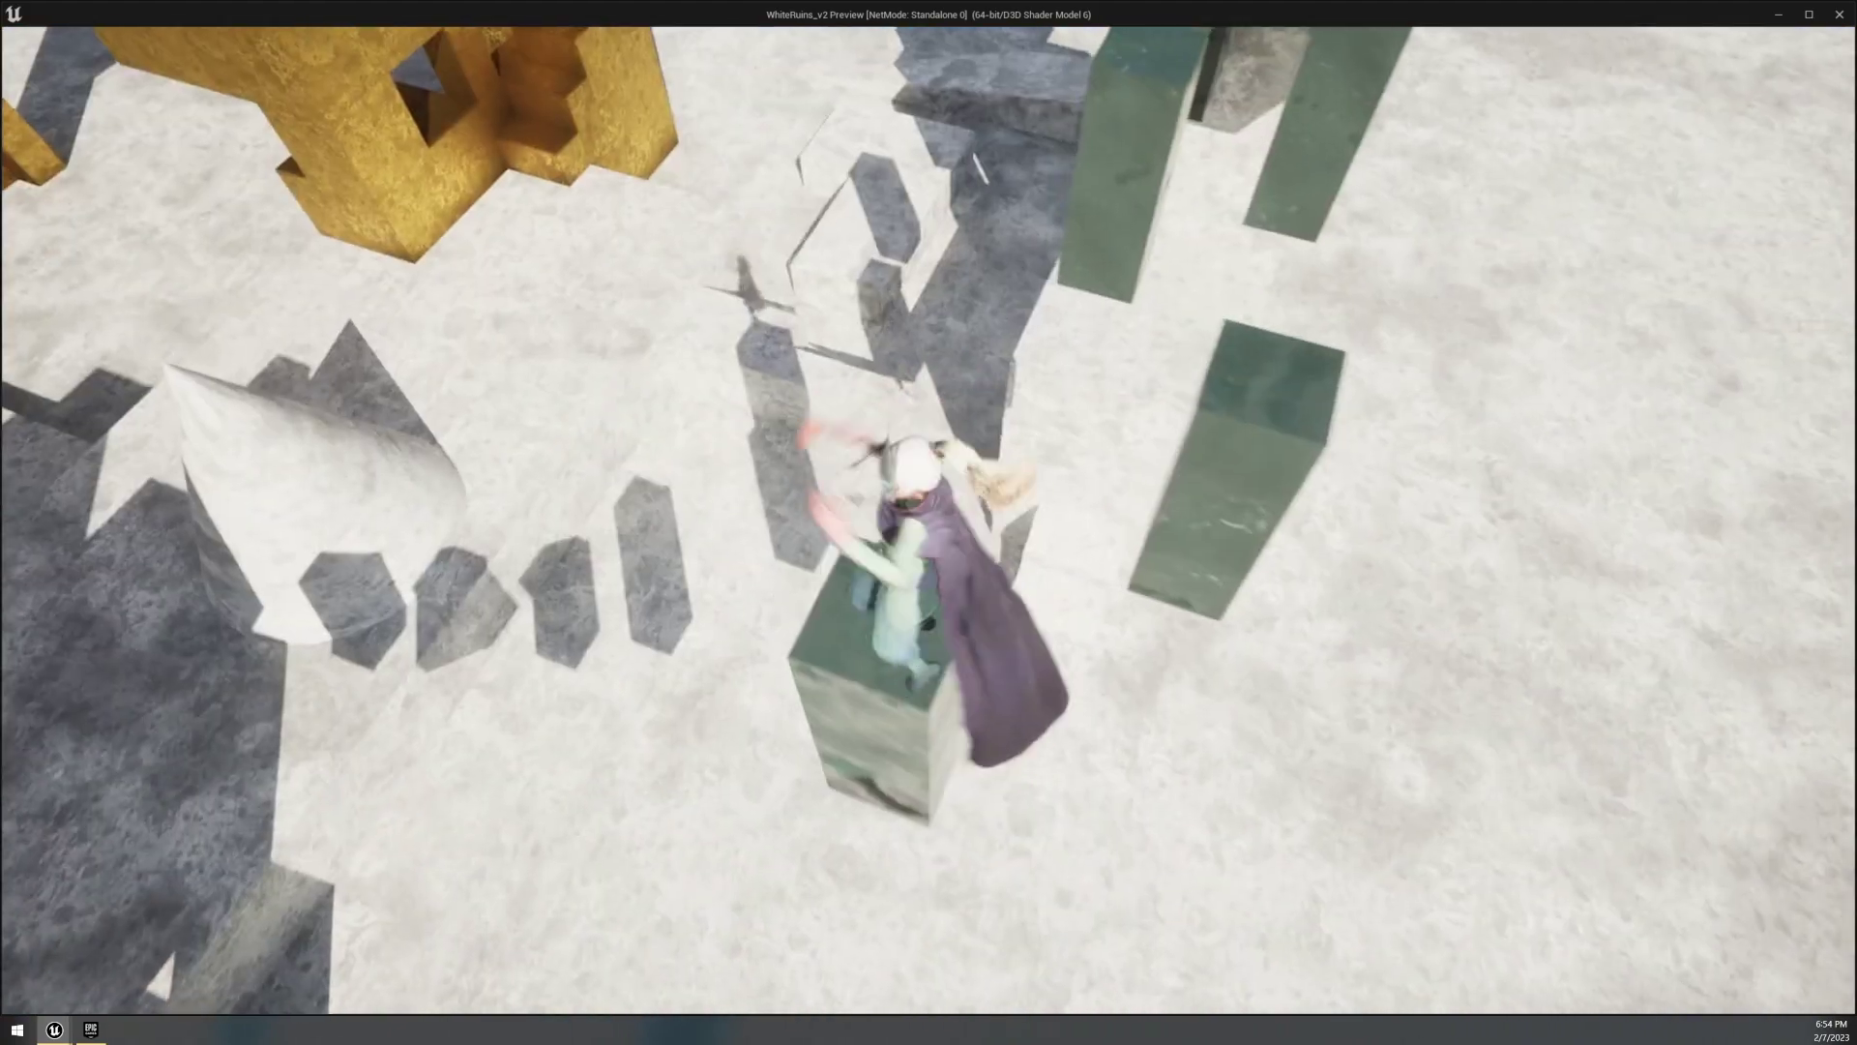
{"action": "key", "text": "space"}
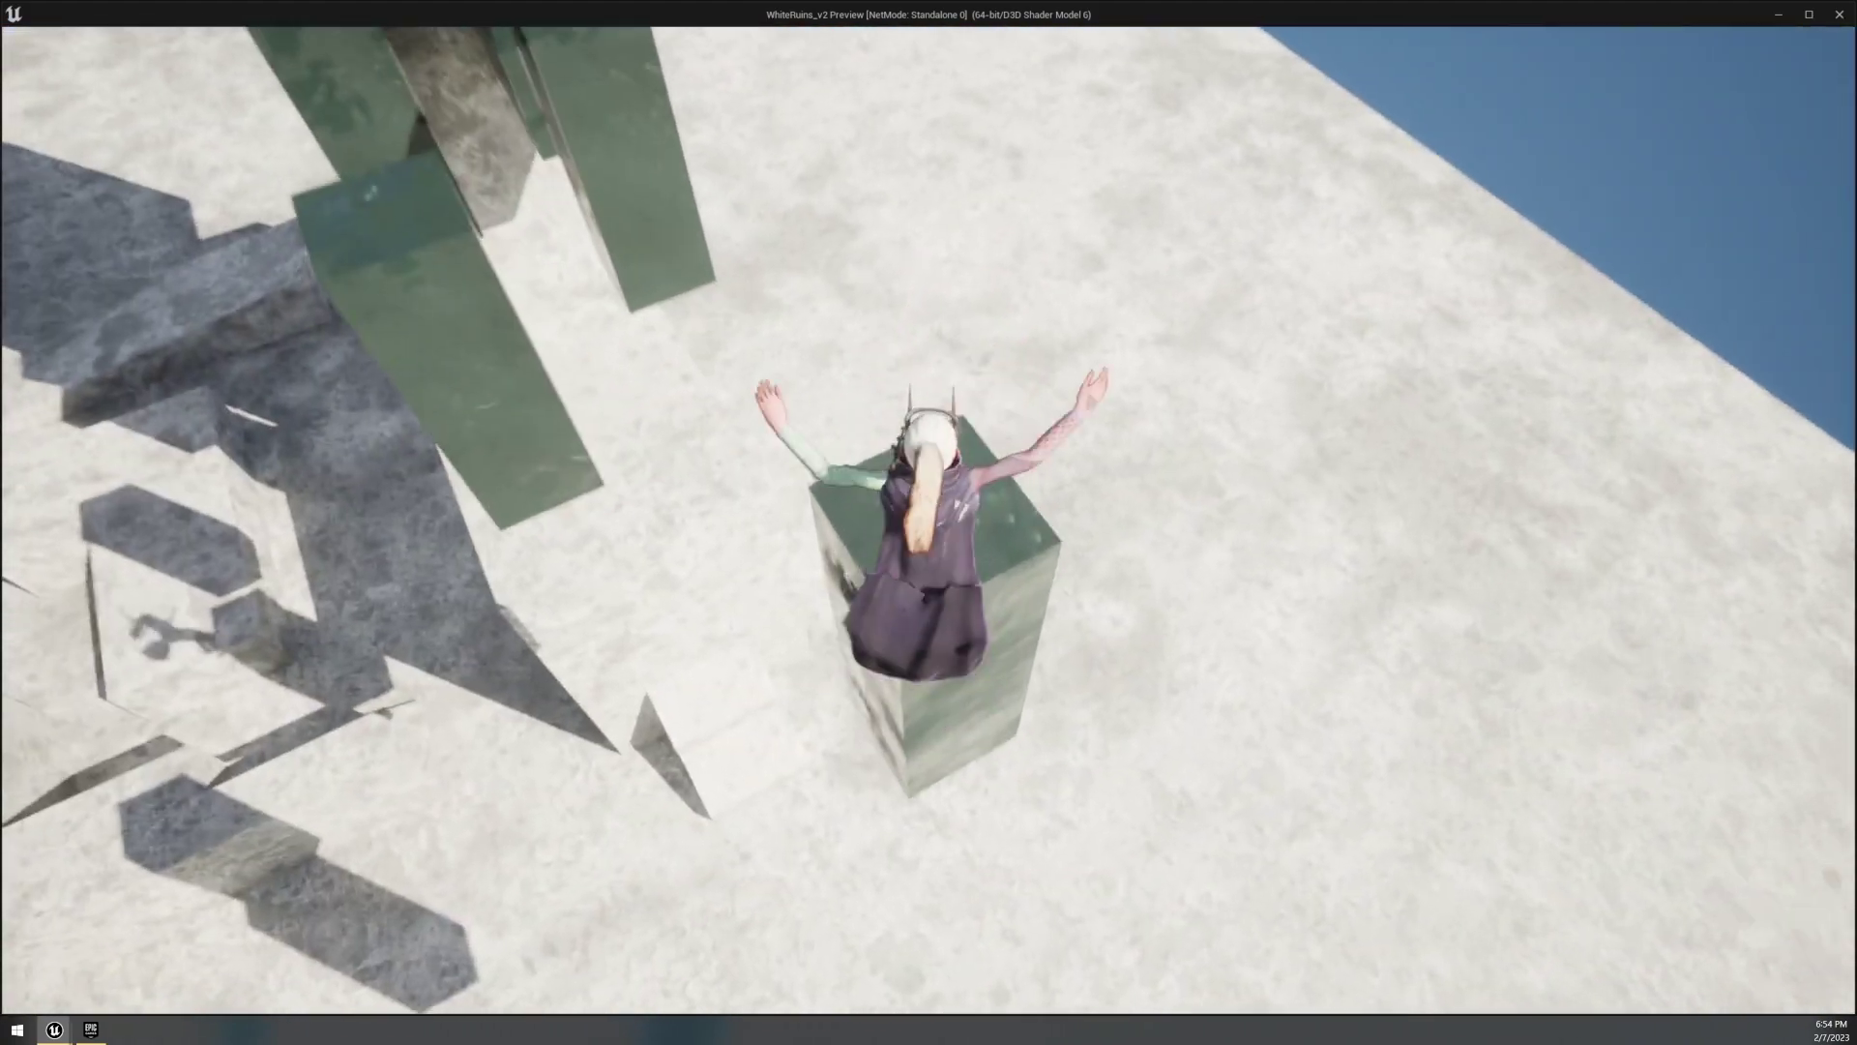
{"action": "key", "text": "space"}
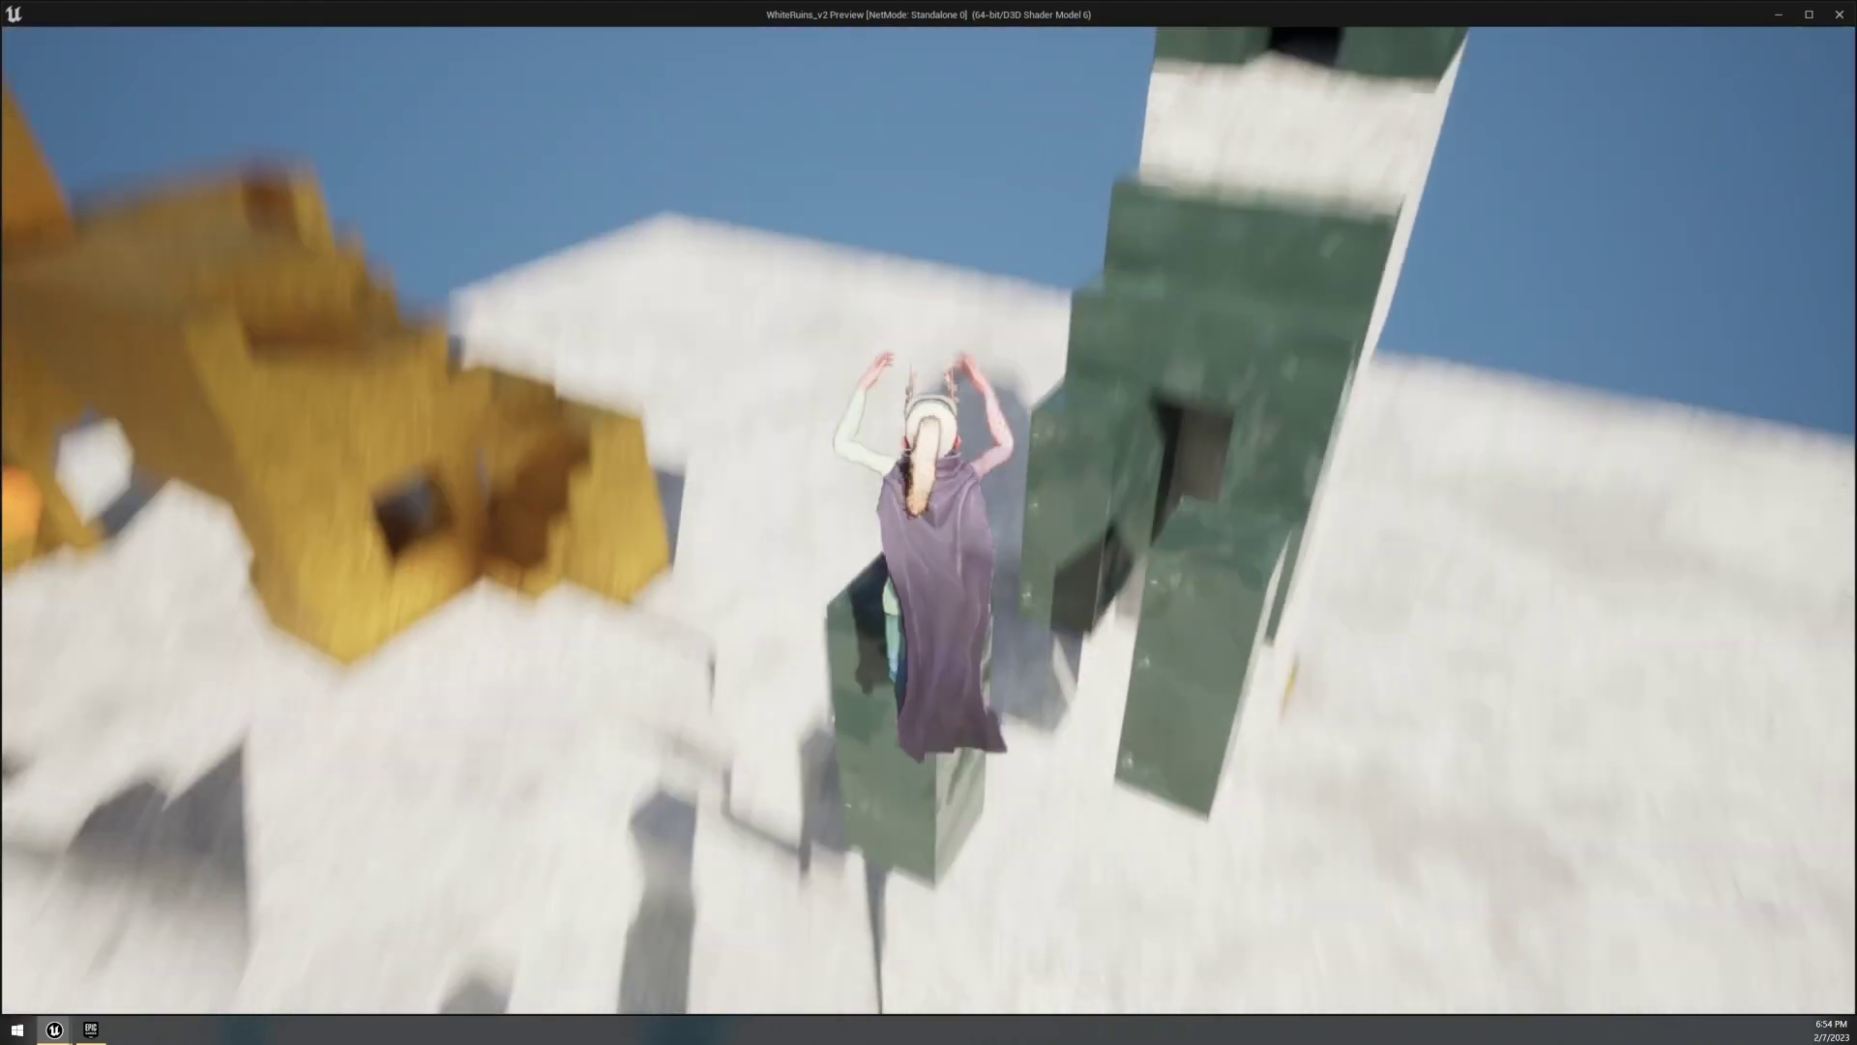
{"action": "key", "text": "space"}
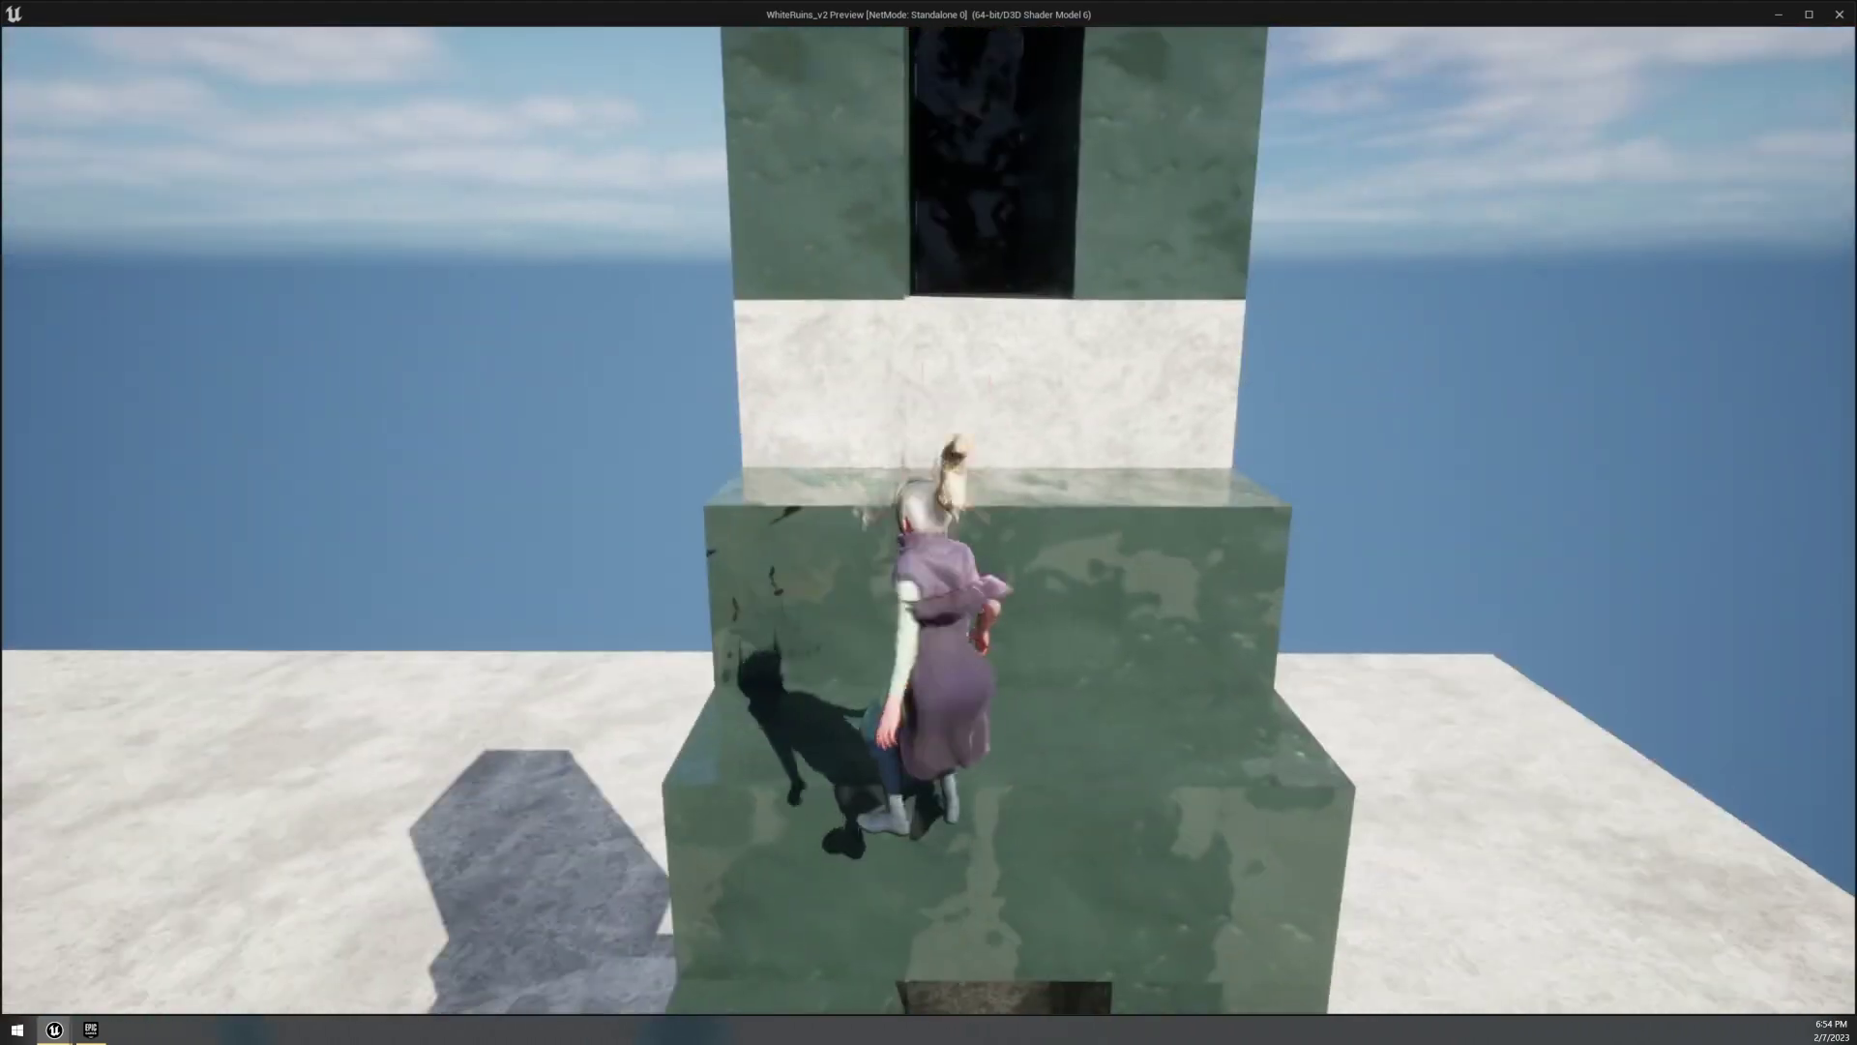
{"action": "key", "text": "space"}
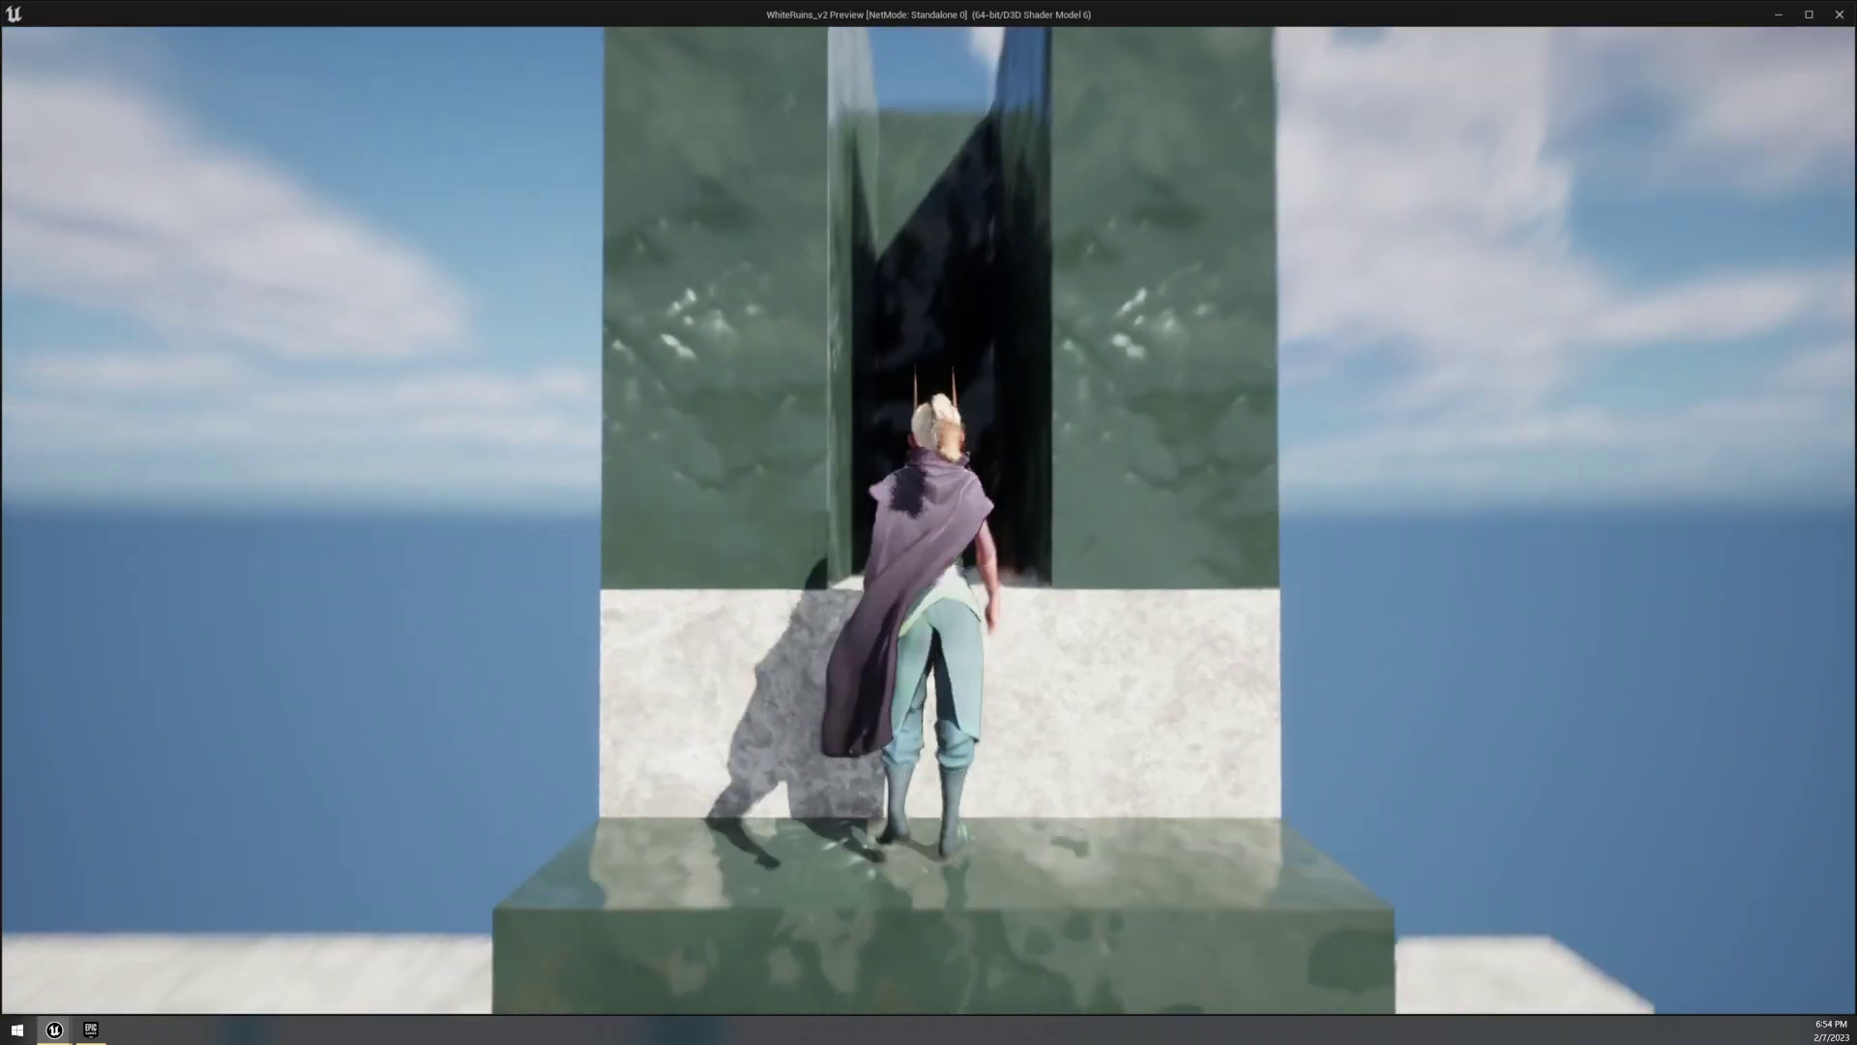